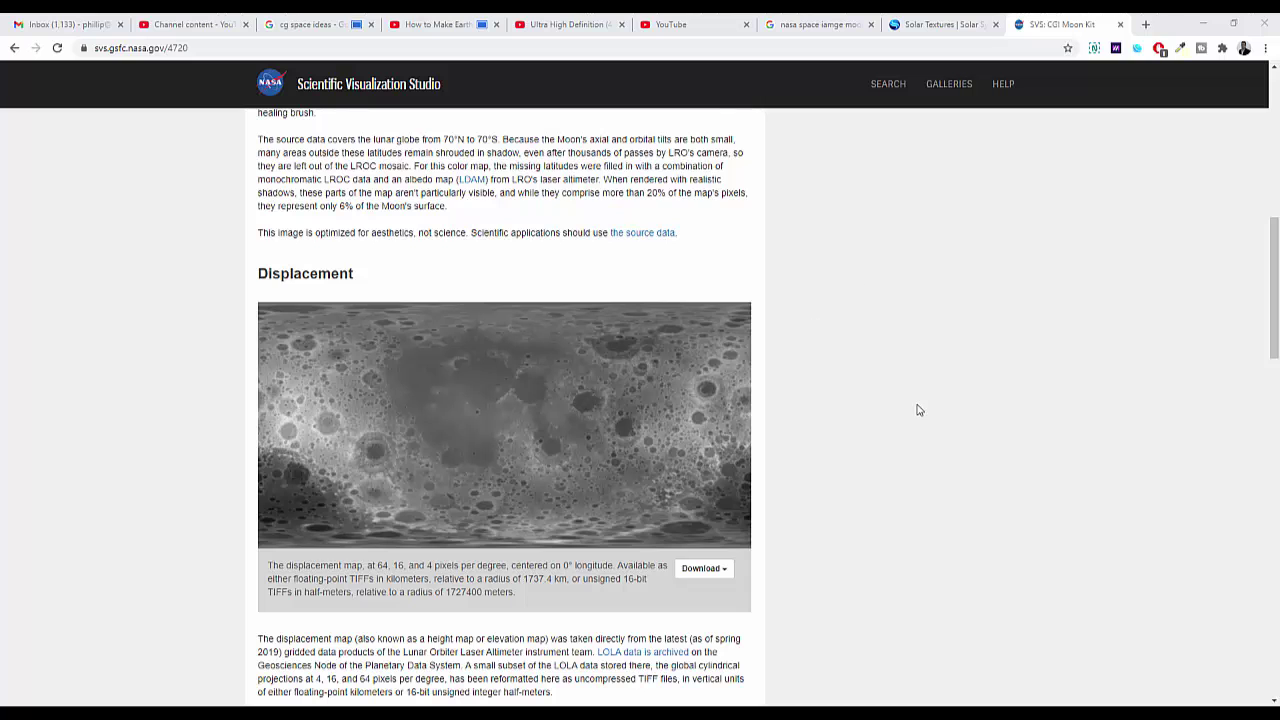
Step: Scroll the NASA CGI Moon Kit page to review the Displacement and Color maps
{"action": "scroll", "coordinate": [855, 438], "scroll_direction": "up", "scroll_amount": 1}
{"action": "scroll", "coordinate": [855, 438], "scroll_direction": "up", "scroll_amount": 9}
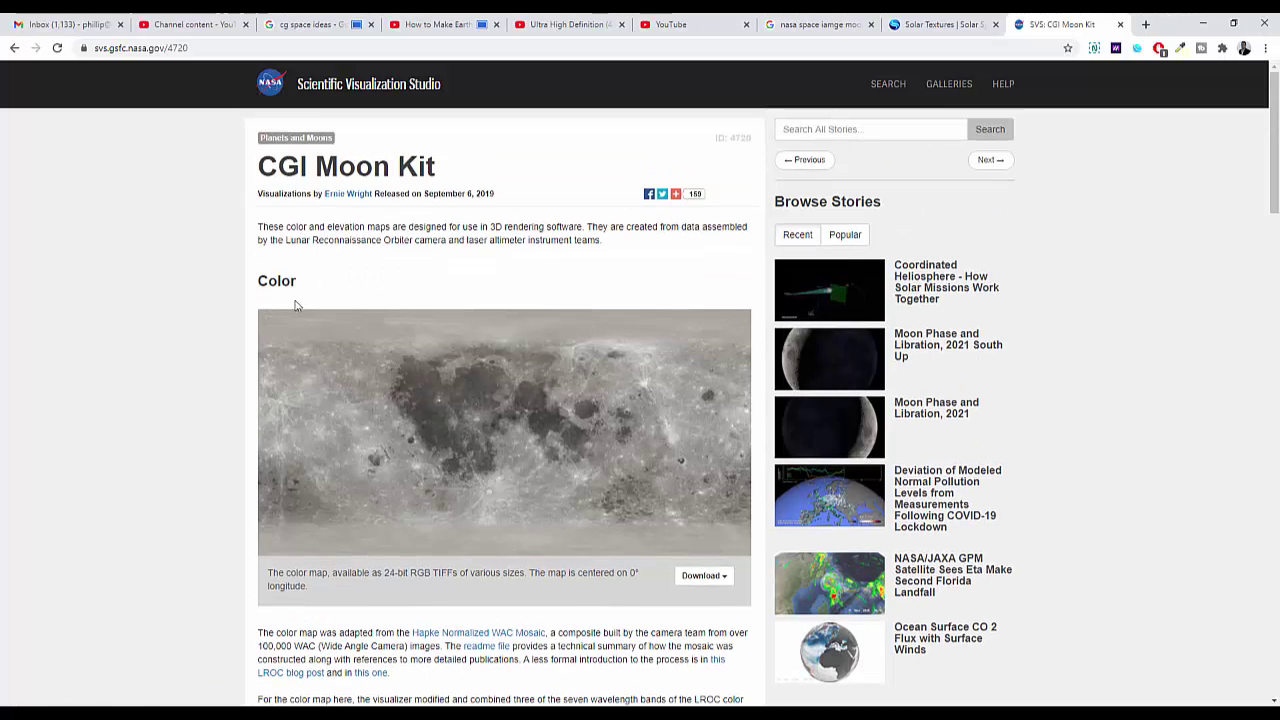
{"action": "scroll", "coordinate": [290, 337], "scroll_direction": "down", "scroll_amount": 10}
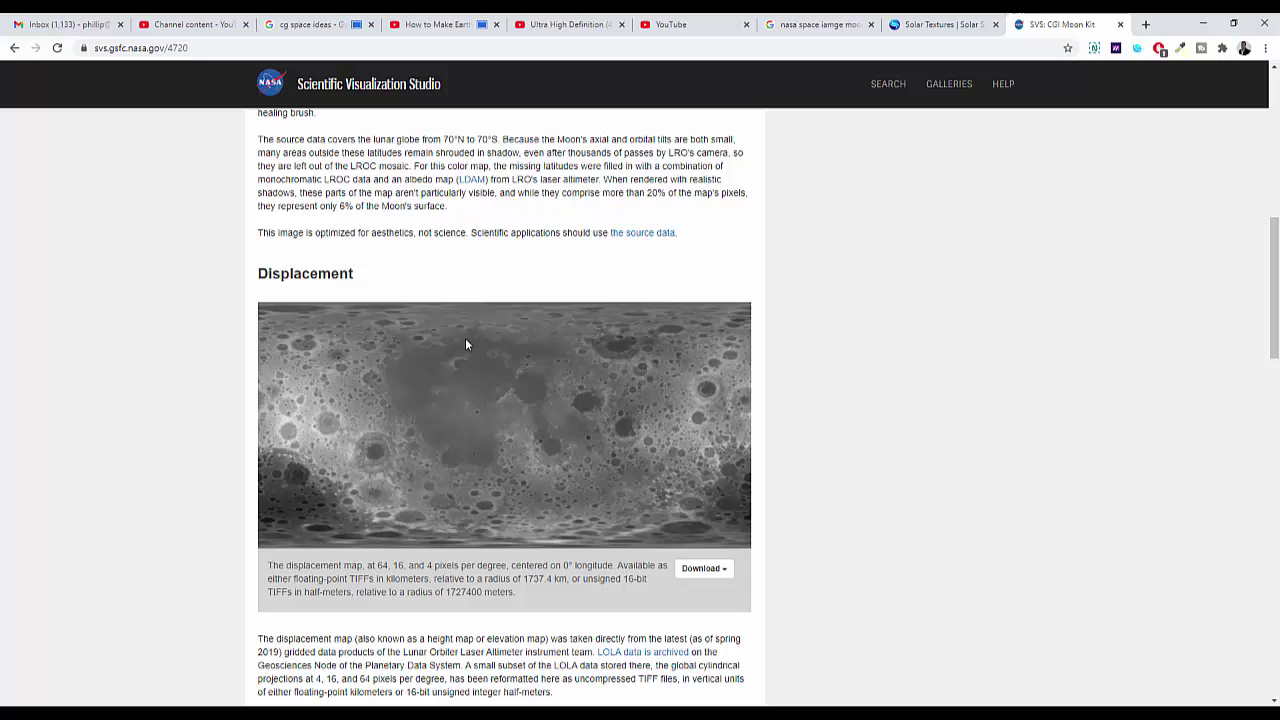
{"action": "scroll", "coordinate": [529, 370], "scroll_direction": "up", "scroll_amount": 10}
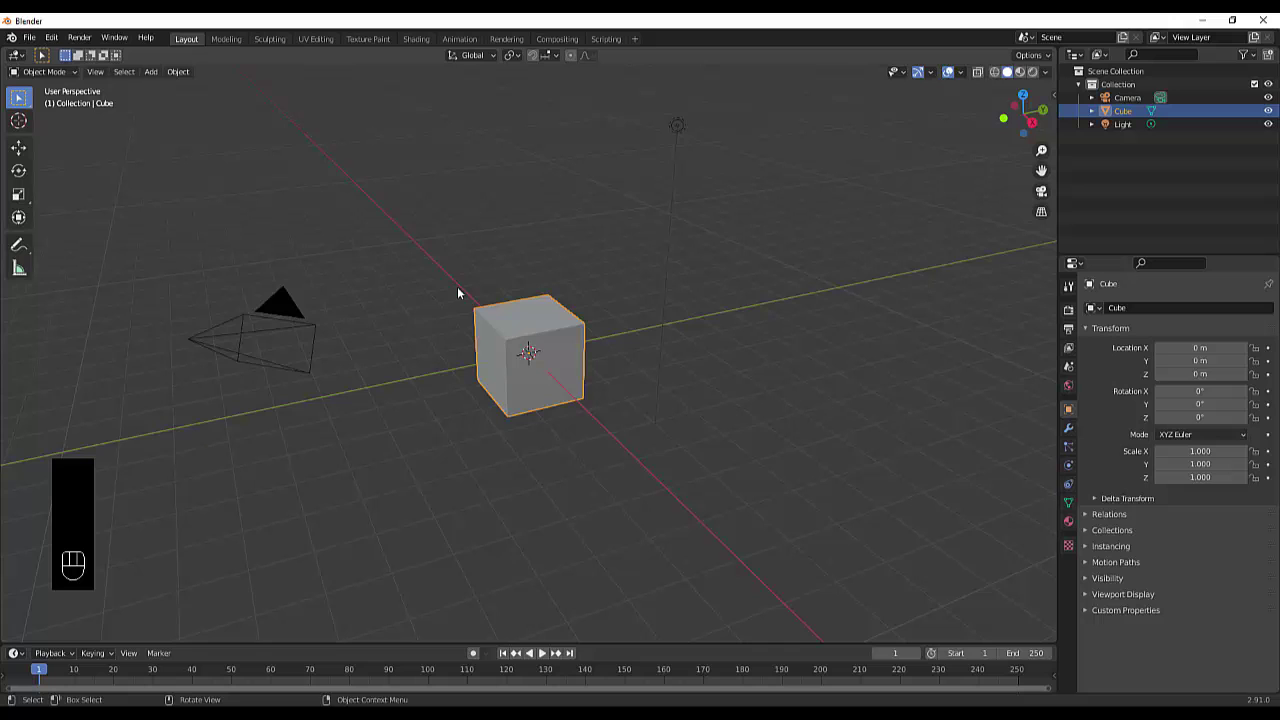
Step: Delete the default cube and add a plane rotated 90° on X in front view
{"action": "key", "text": "x"}
{"action": "left_click", "coordinate": [457, 286]}
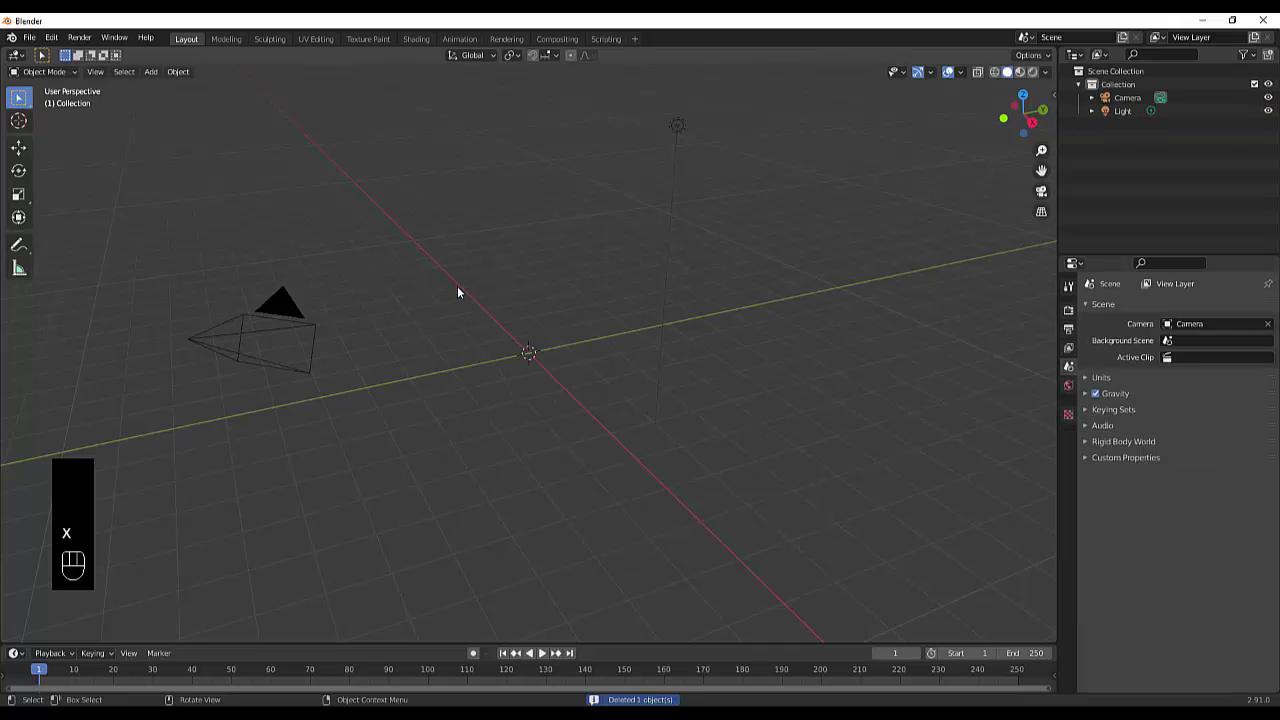
{"action": "key", "text": "KP_1"}
{"action": "key", "text": "shift+a"}
{"action": "mouse_move", "coordinate": [457, 286]}
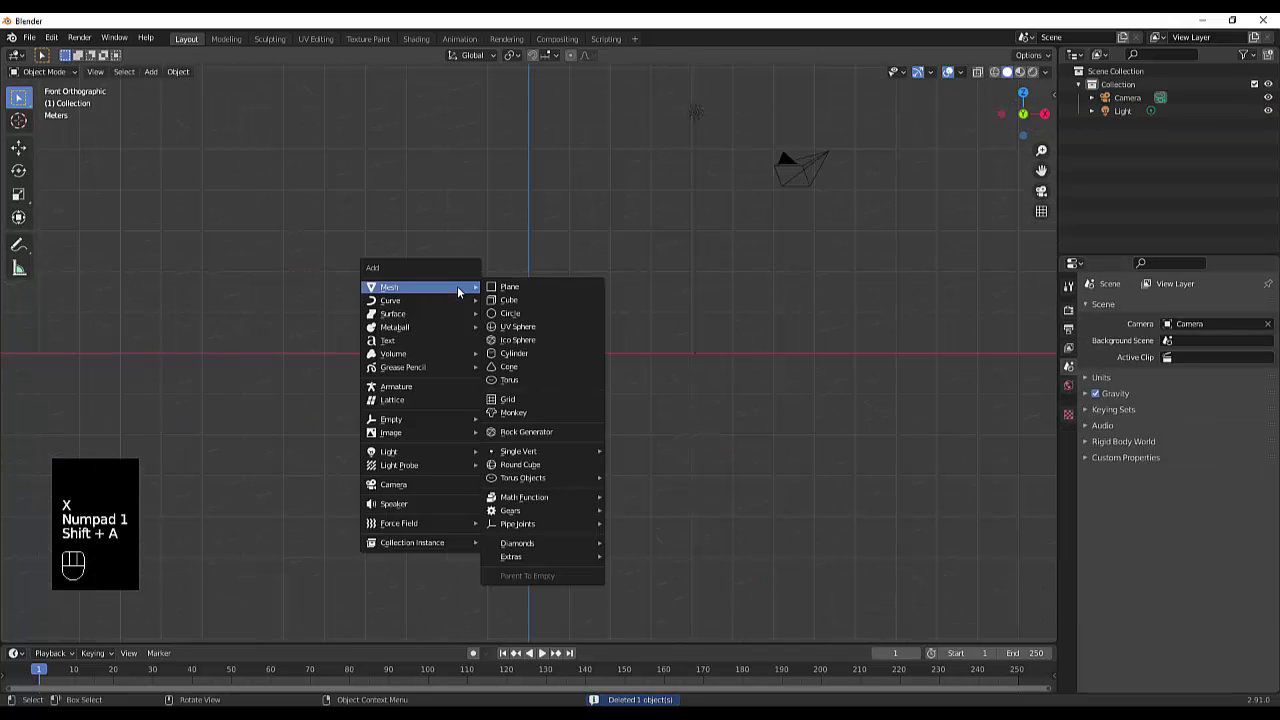
{"action": "left_click", "coordinate": [503, 287]}
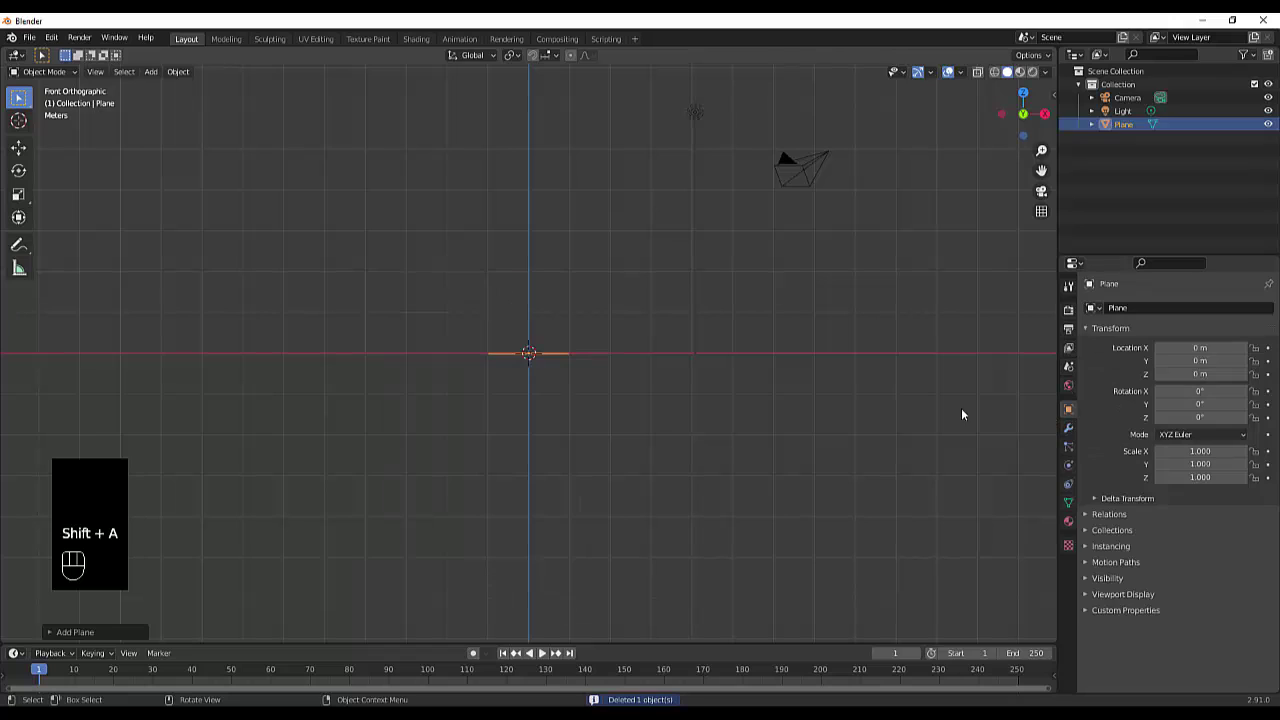
{"action": "type", "text": "rx"}
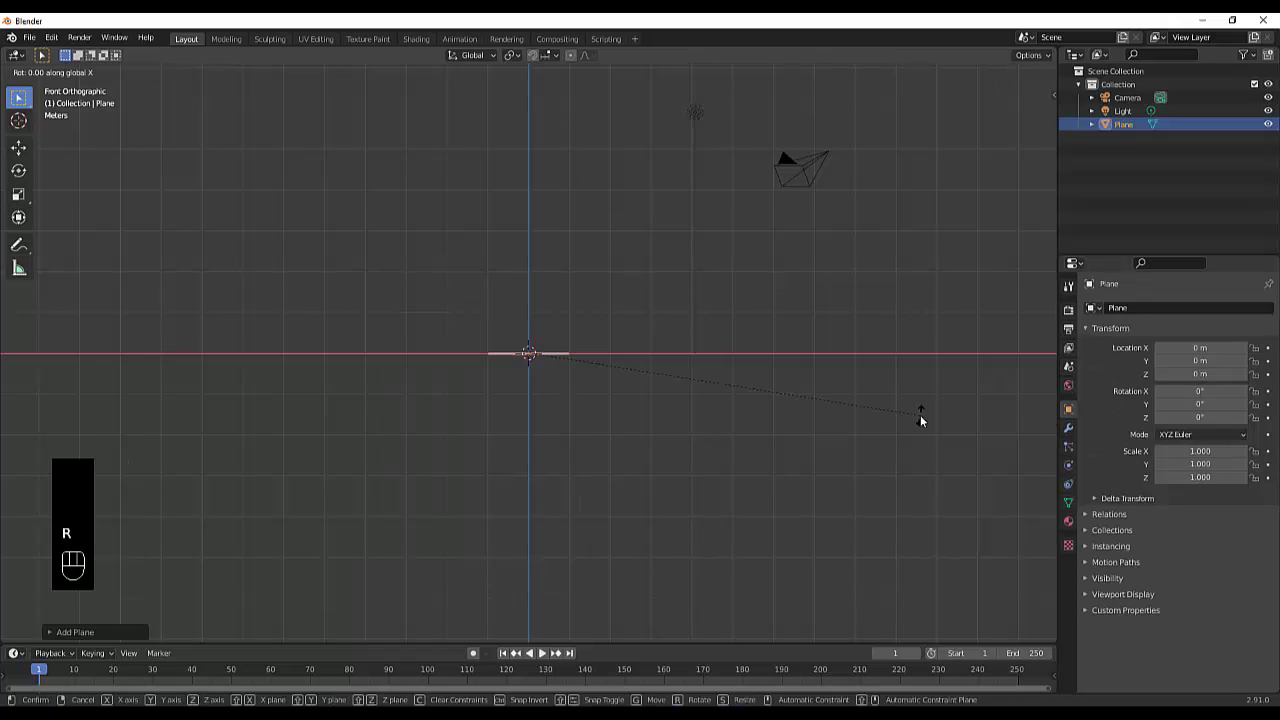
{"action": "type", "text": "90"}
{"action": "key", "text": "Return"}
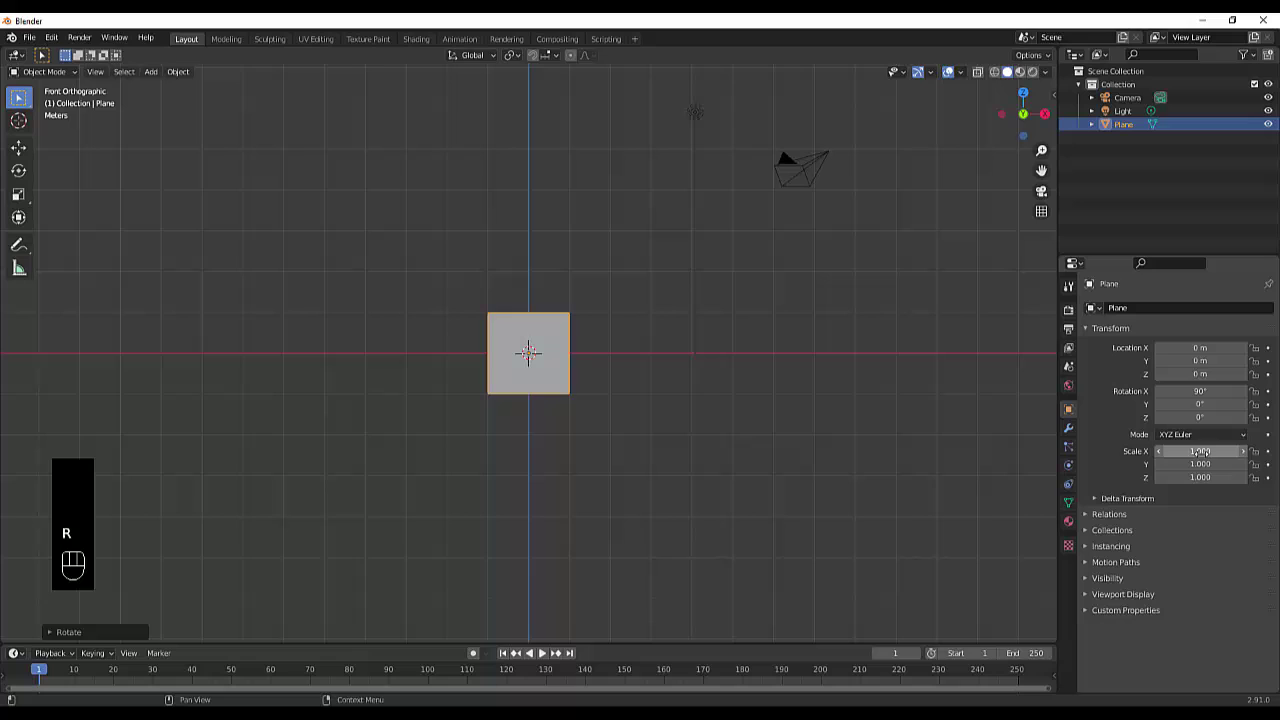
Step: Set the plane's X scale to 2
{"action": "left_click", "coordinate": [1200, 451]}
{"action": "type", "text": "2"}
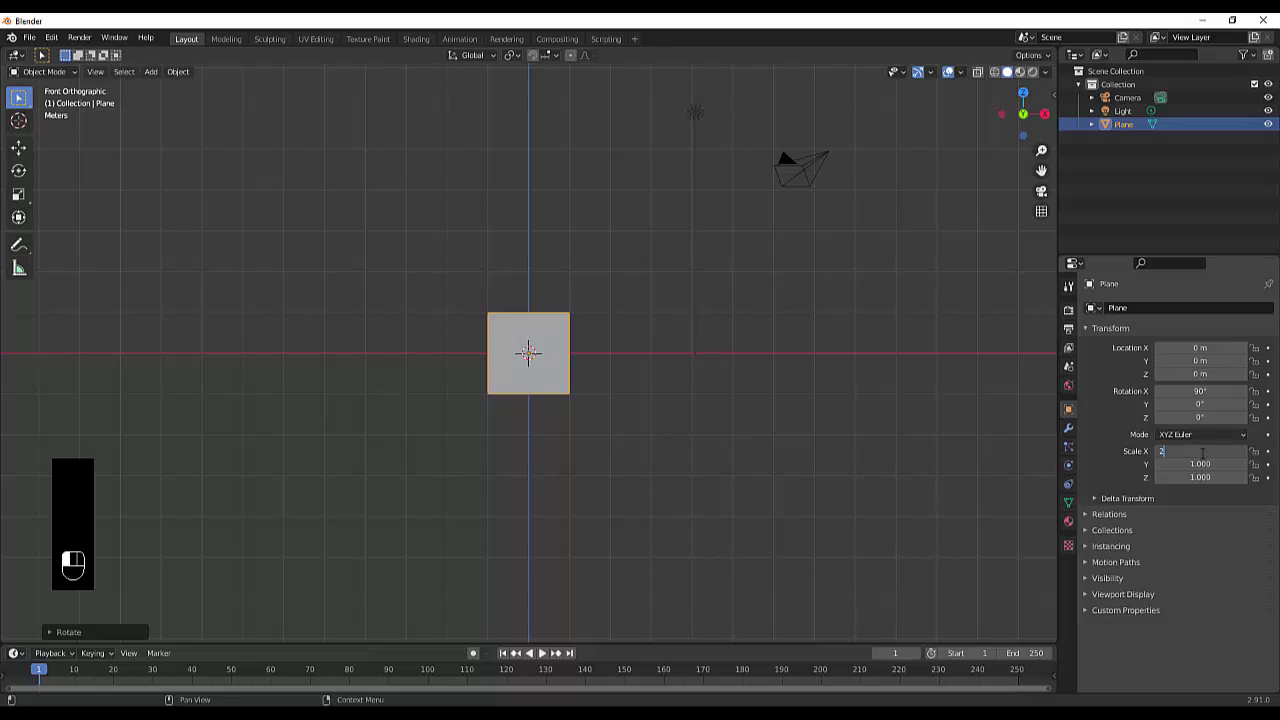
{"action": "key", "text": "Return"}
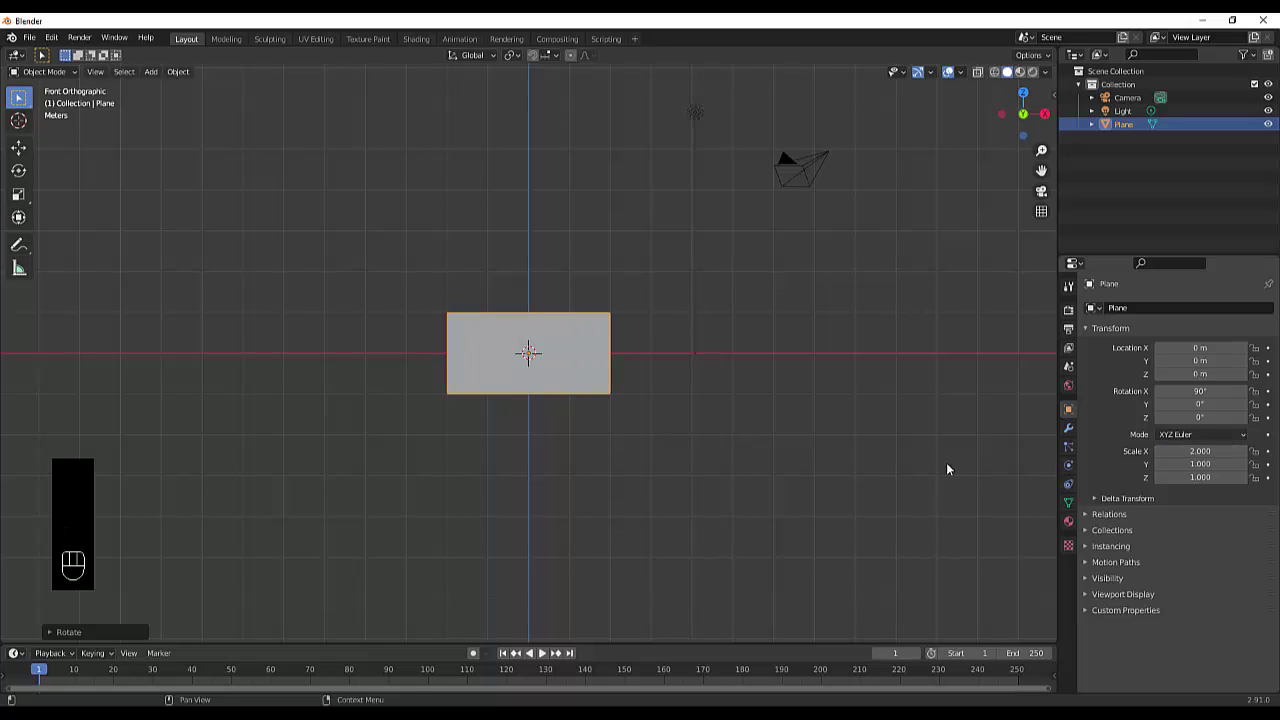
{"action": "left_click", "coordinate": [1068, 427]}
Step: Add a Simple-type Subdivision Surface modifier with viewport level 6, then collapse it
{"action": "left_click", "coordinate": [1139, 307]}
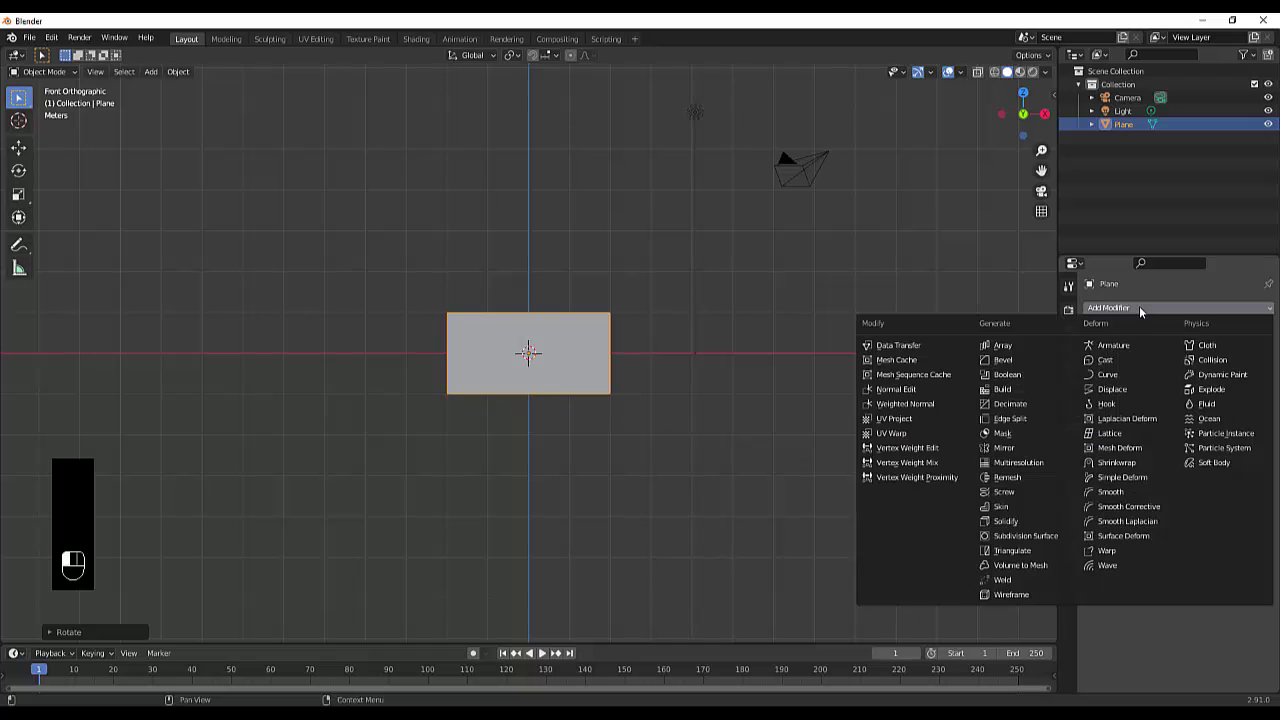
{"action": "left_click", "coordinate": [1047, 538]}
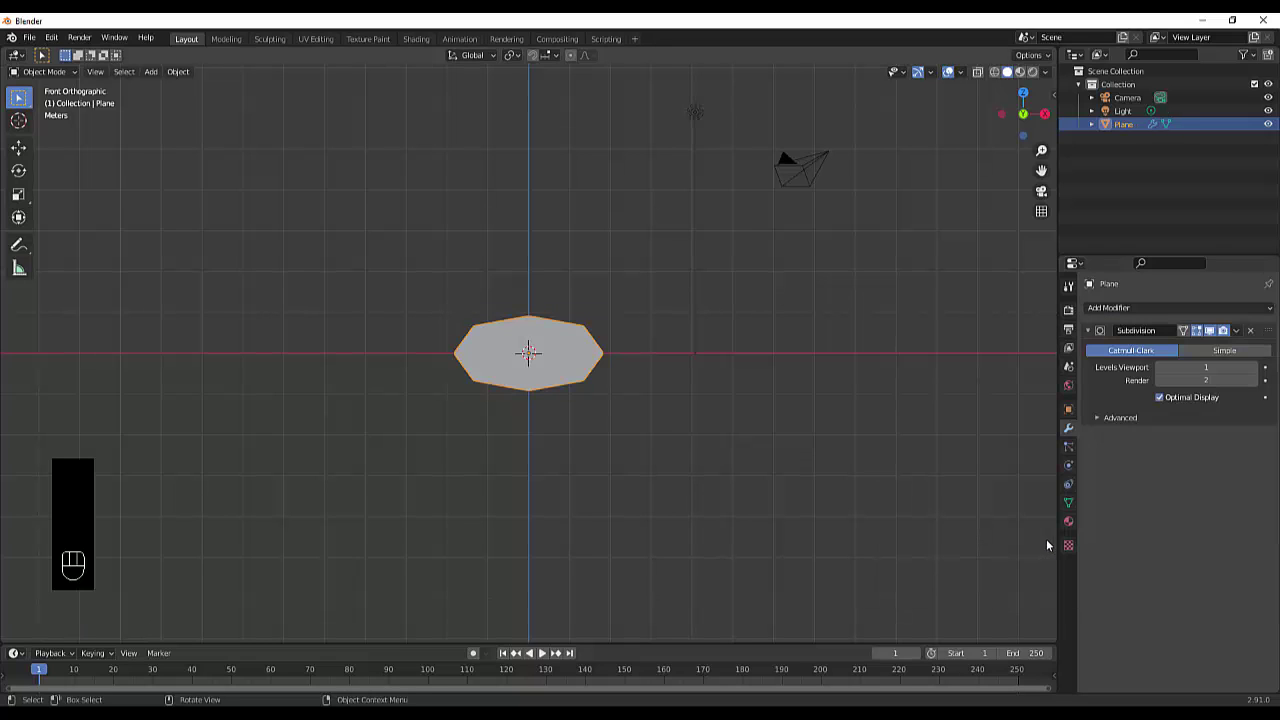
{"action": "left_click", "coordinate": [1210, 351]}
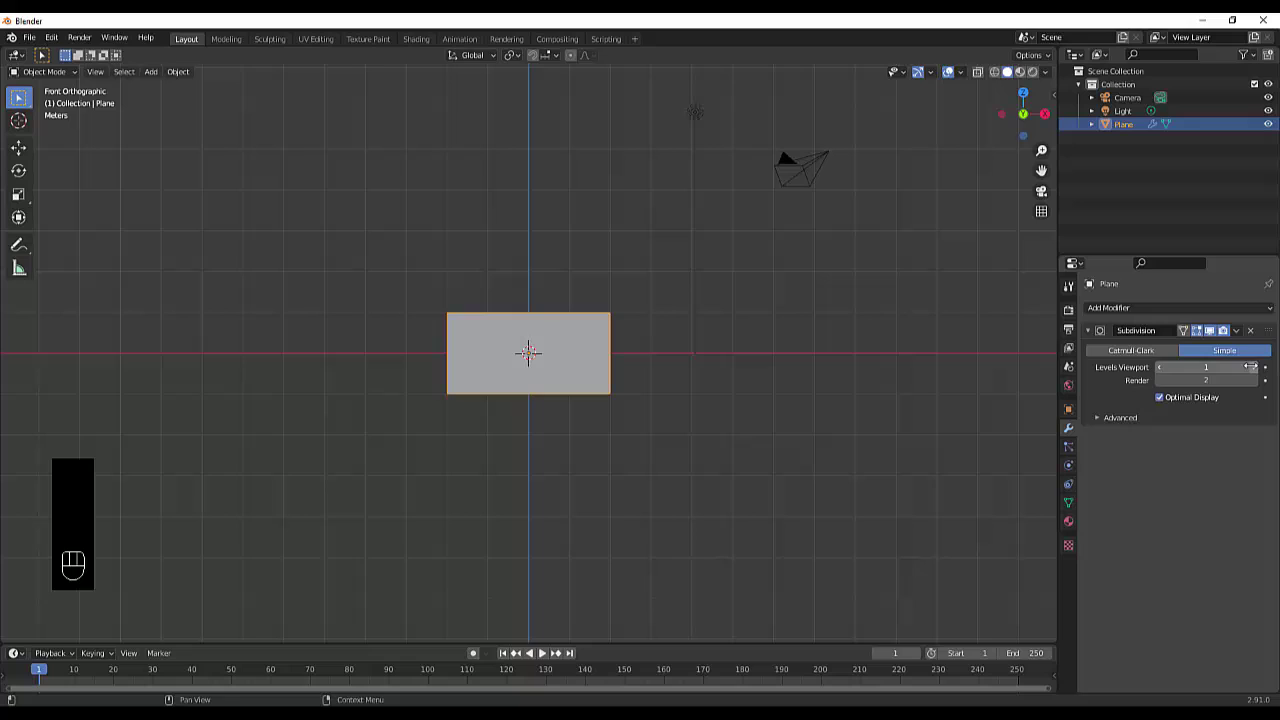
{"action": "left_click", "coordinate": [1253, 367]}
{"action": "left_click", "coordinate": [1252, 368]}
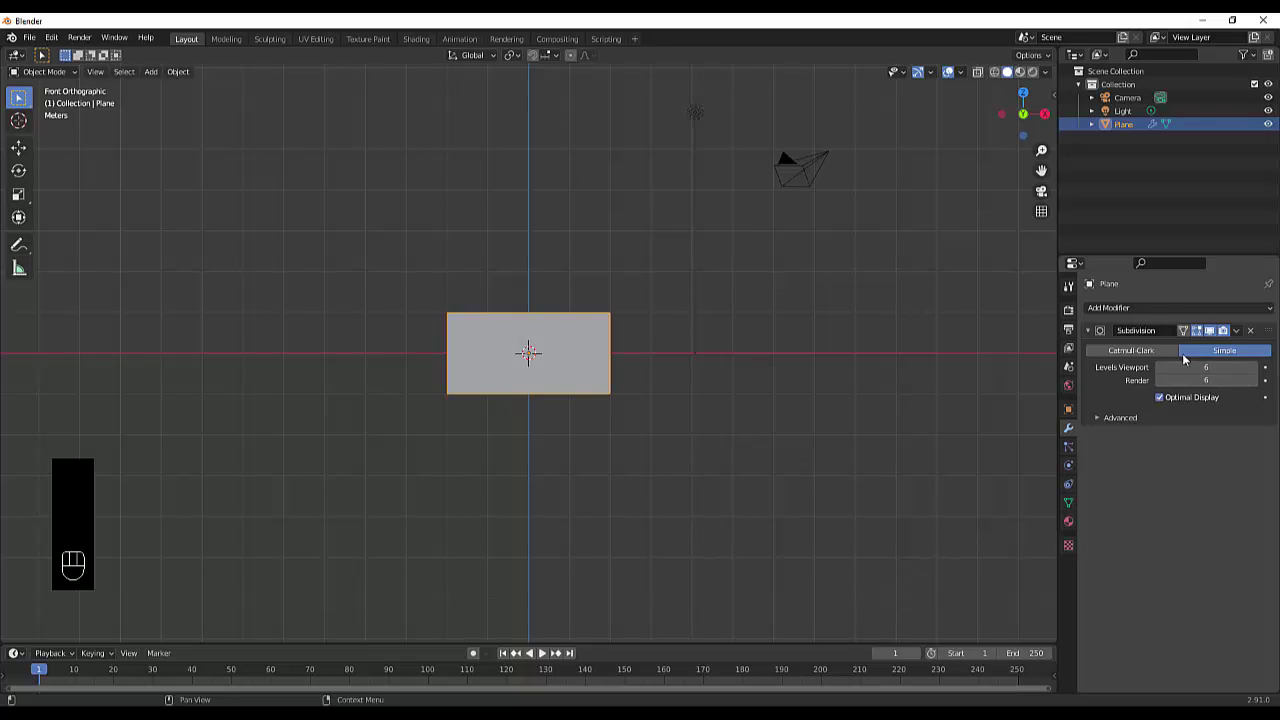
{"action": "left_click", "coordinate": [1089, 331]}
{"action": "left_click", "coordinate": [1115, 309]}
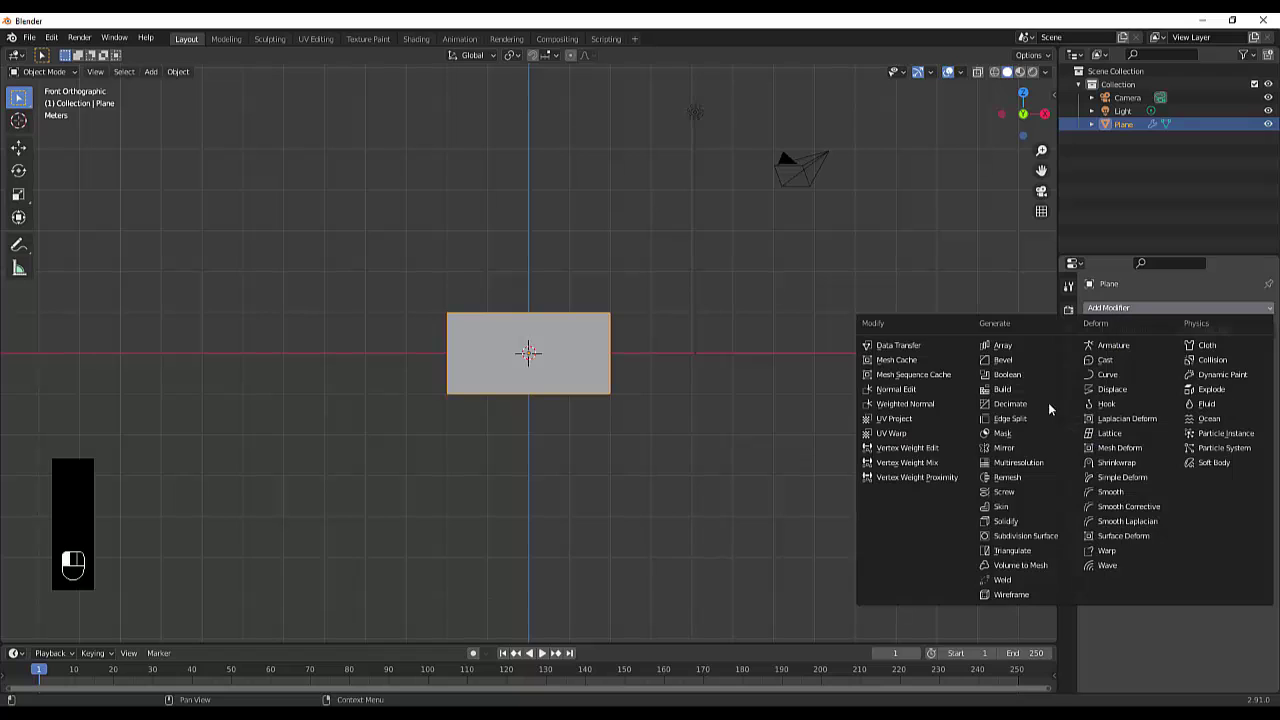
Step: Add a Displace modifier whose new image texture loads ldem_16_uint.tif from the Desktop
{"action": "left_click", "coordinate": [1135, 391]}
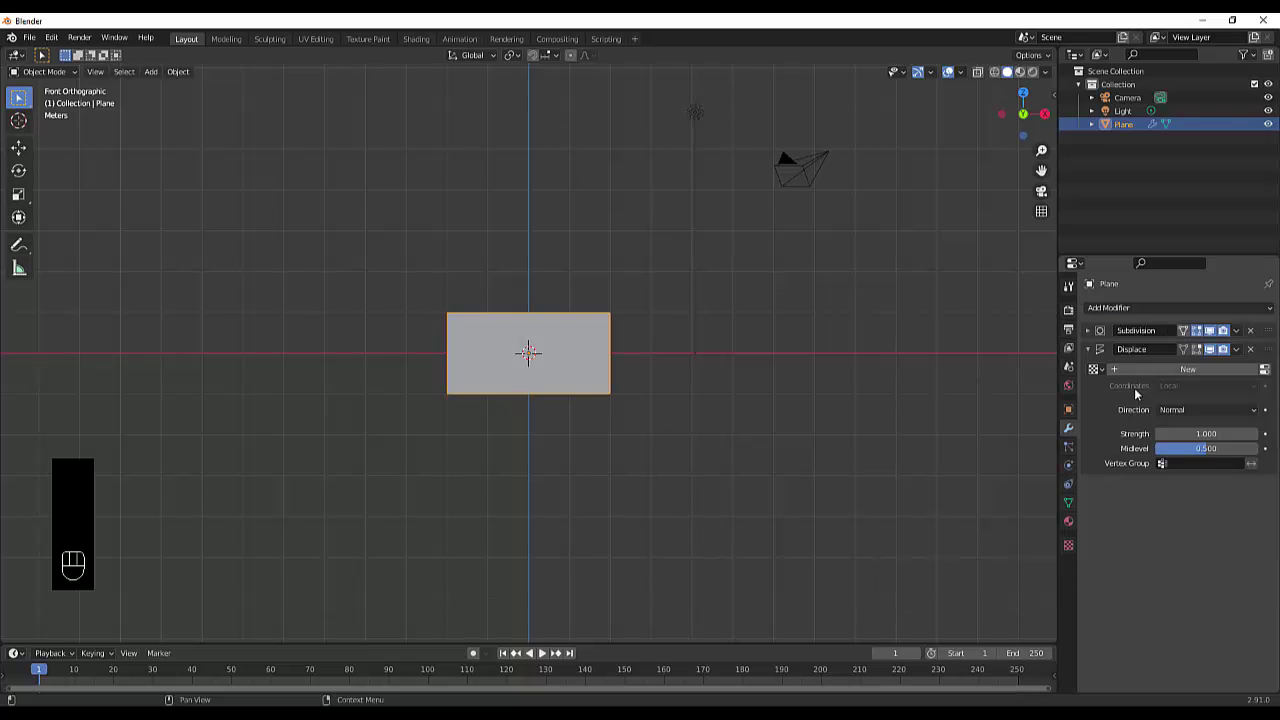
{"action": "left_click", "coordinate": [1198, 370]}
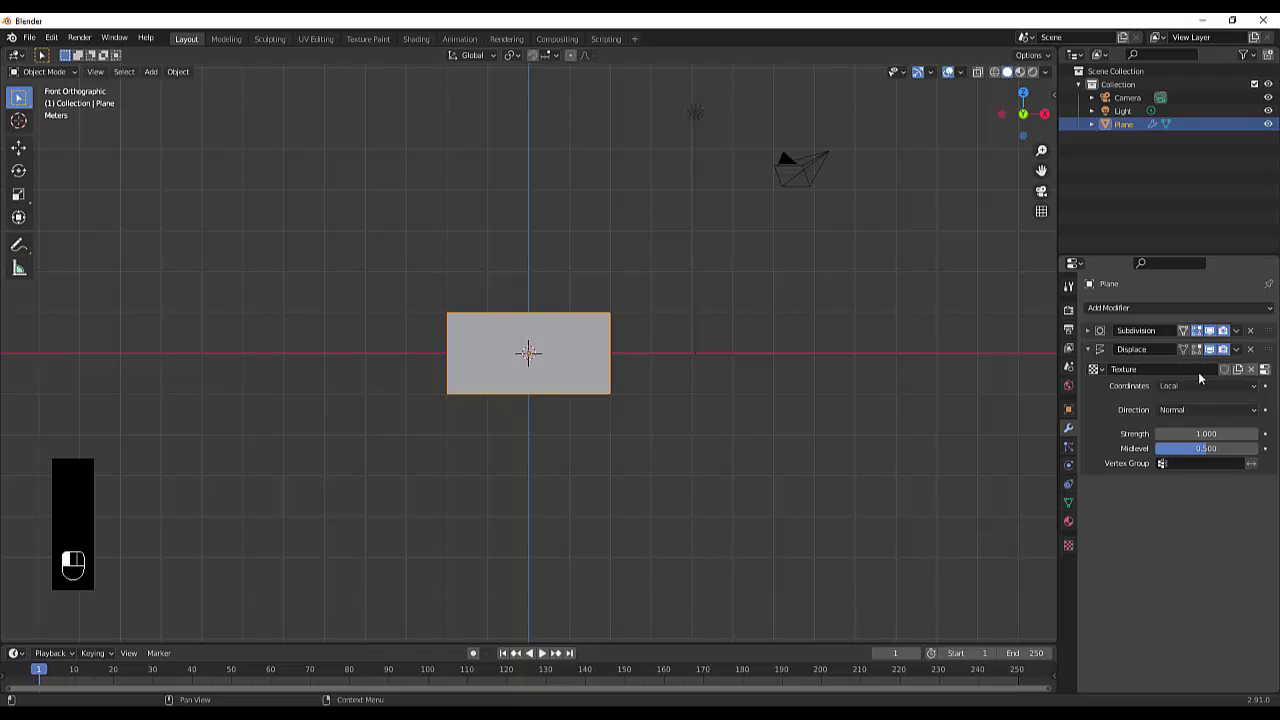
{"action": "left_click", "coordinate": [1264, 370]}
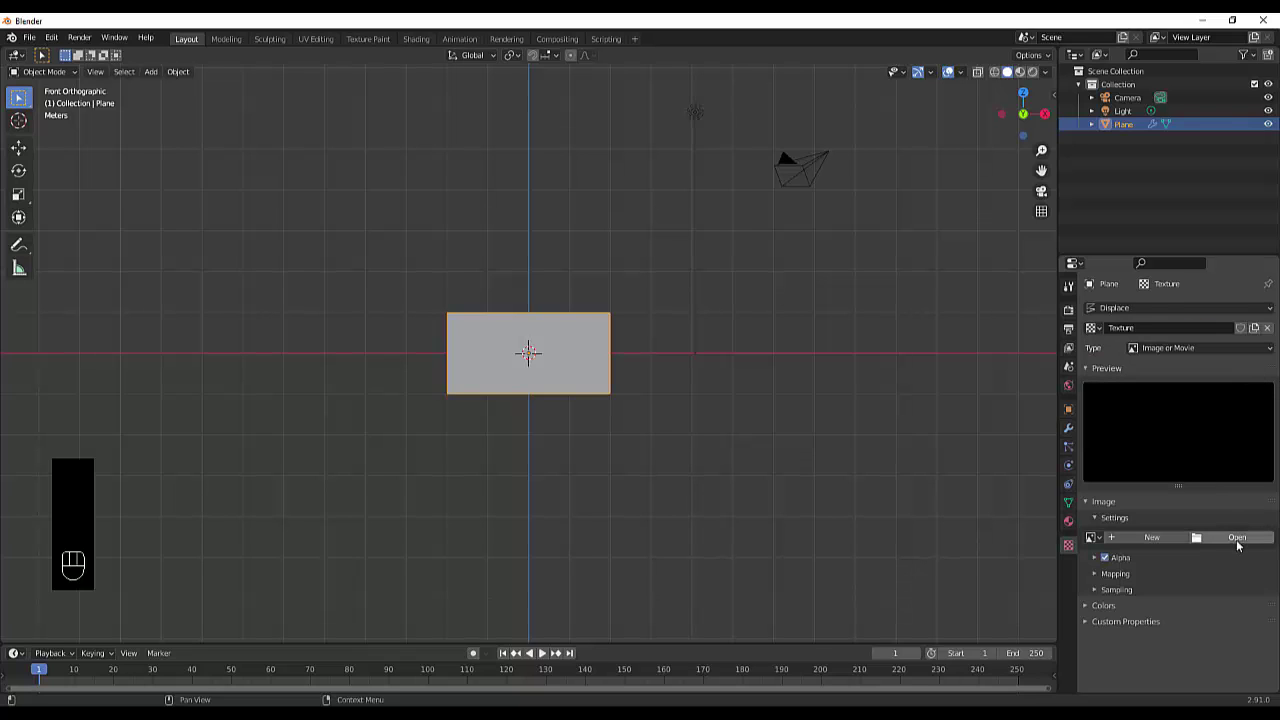
{"action": "left_click", "coordinate": [1238, 541]}
{"action": "left_click", "coordinate": [333, 300]}
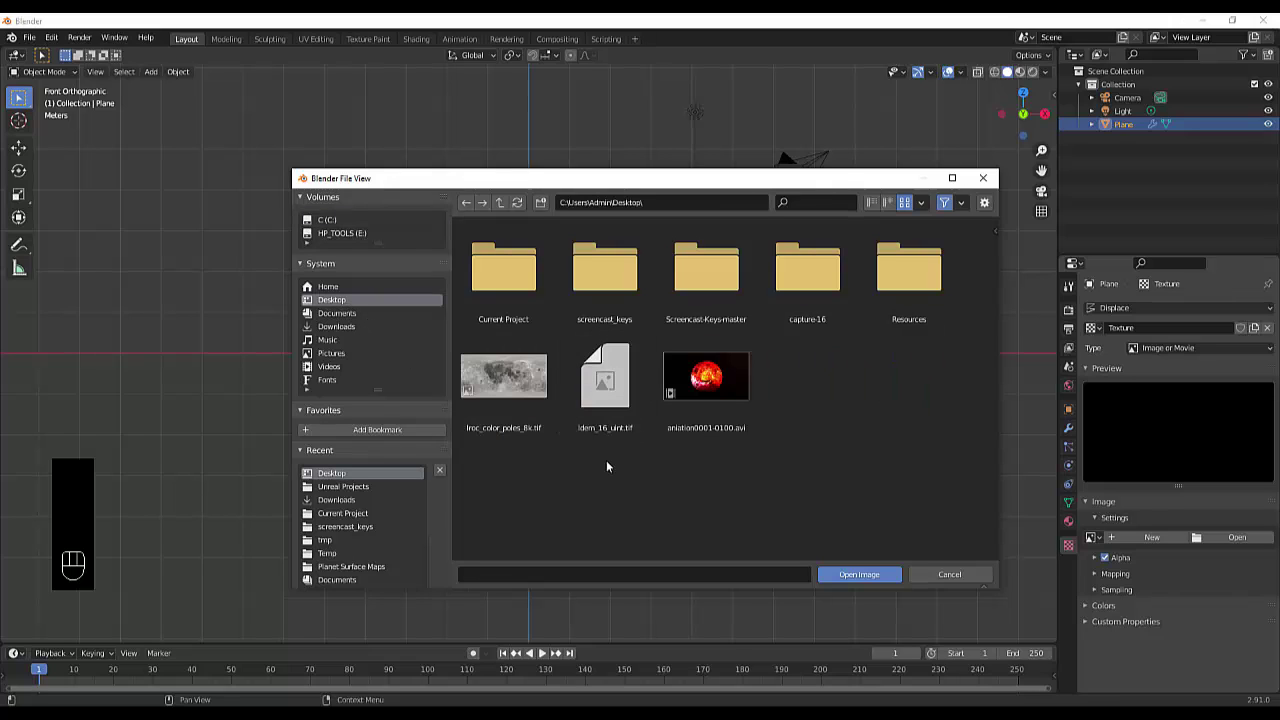
{"action": "left_click", "coordinate": [607, 390]}
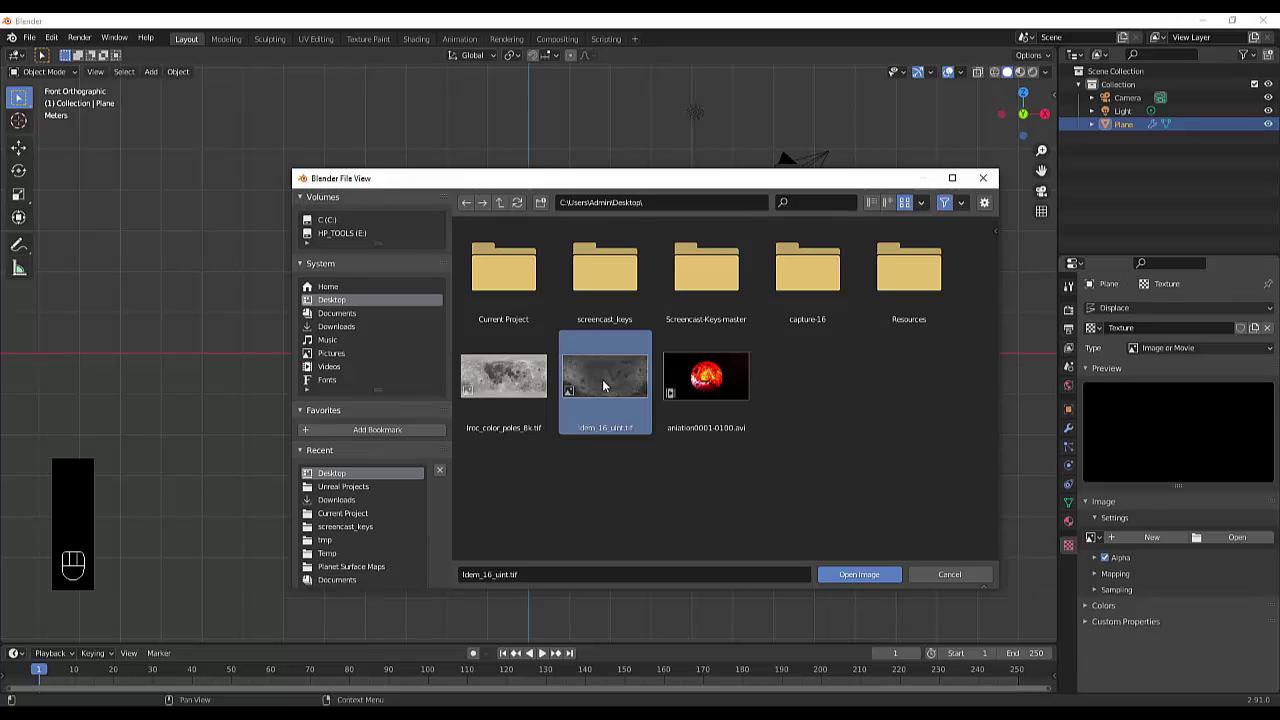
{"action": "left_click", "coordinate": [849, 576]}
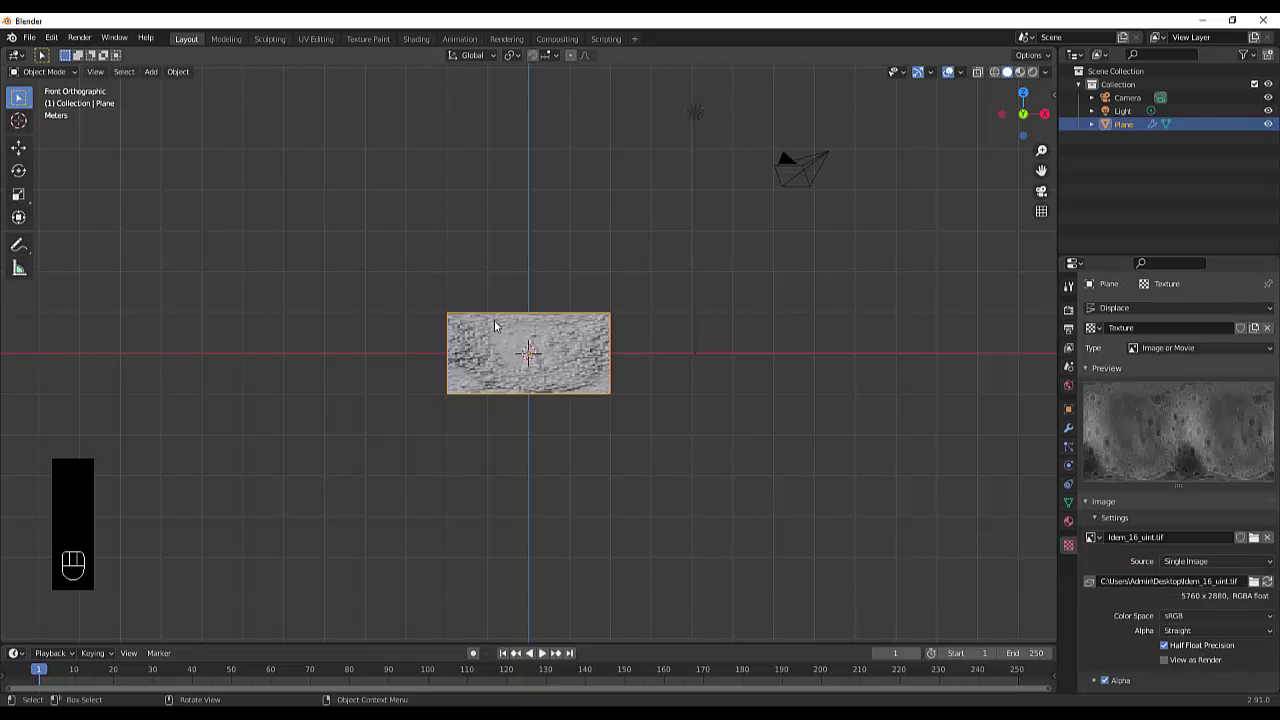
Step: Set the Displace modifier's strength to 0.2
{"action": "scroll", "coordinate": [494, 326], "scroll_direction": "up", "scroll_amount": 7}
{"action": "mouse_move", "coordinate": [503, 389]}
{"action": "middle_mouse_down"}
{"action": "mouse_move", "coordinate": [671, 411]}
{"action": "mouse_move", "coordinate": [519, 393]}
{"action": "middle_mouse_up"}
{"action": "key", "text": "KP_1"}
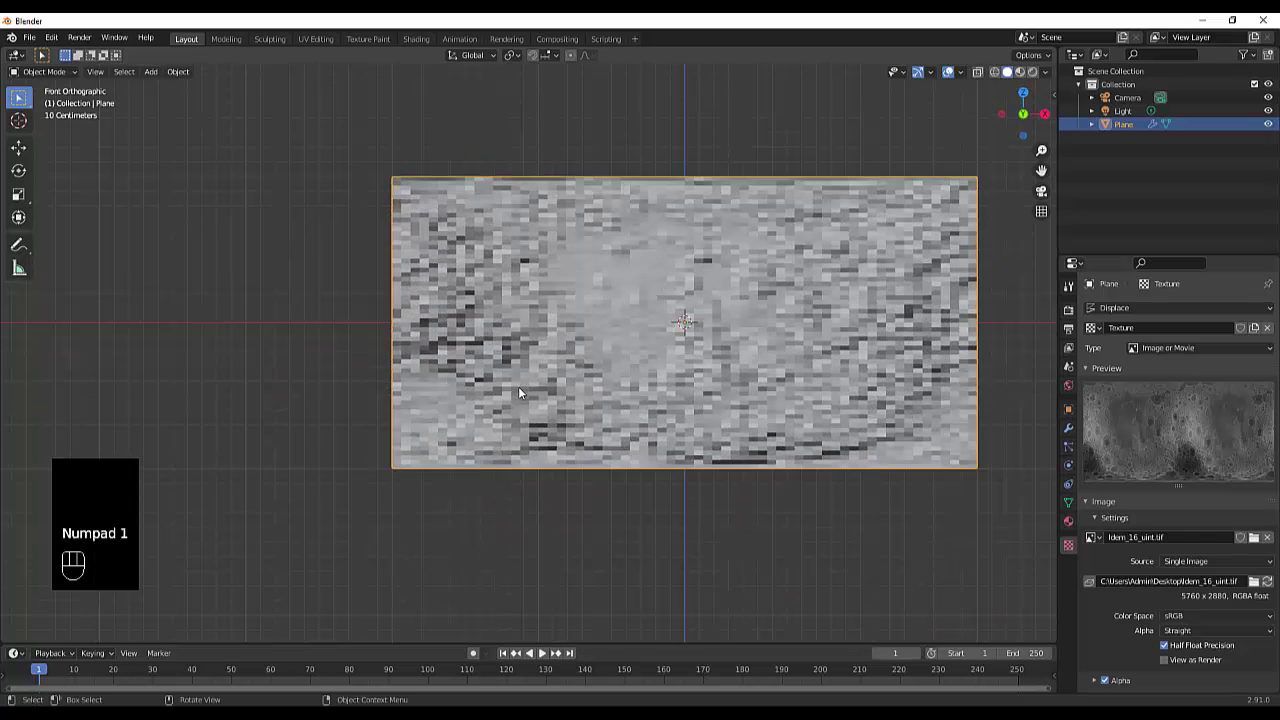
{"action": "scroll", "coordinate": [518, 393], "scroll_direction": "down", "scroll_amount": 3}
{"action": "scroll", "coordinate": [700, 390], "scroll_direction": "up", "scroll_amount": 2}
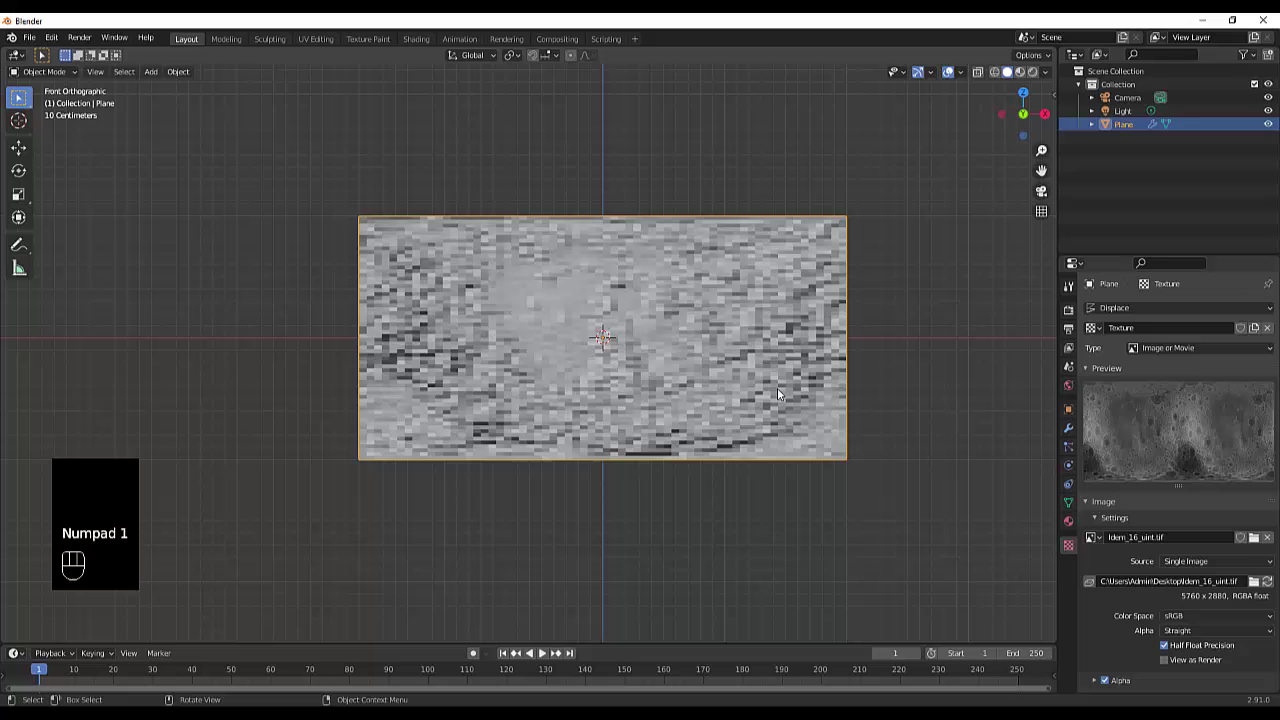
{"action": "left_click", "coordinate": [1068, 429]}
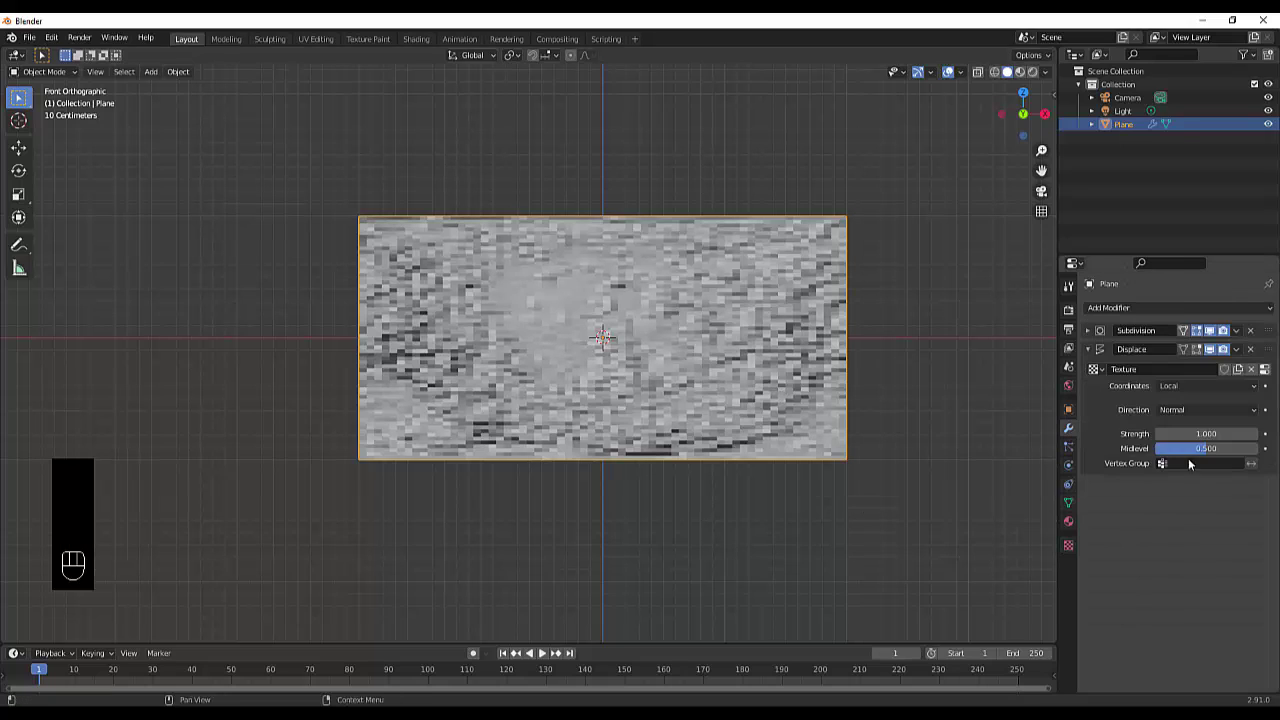
{"action": "left_click", "coordinate": [1205, 433]}
{"action": "type", "text": "0.2"}
{"action": "key", "text": "Return"}
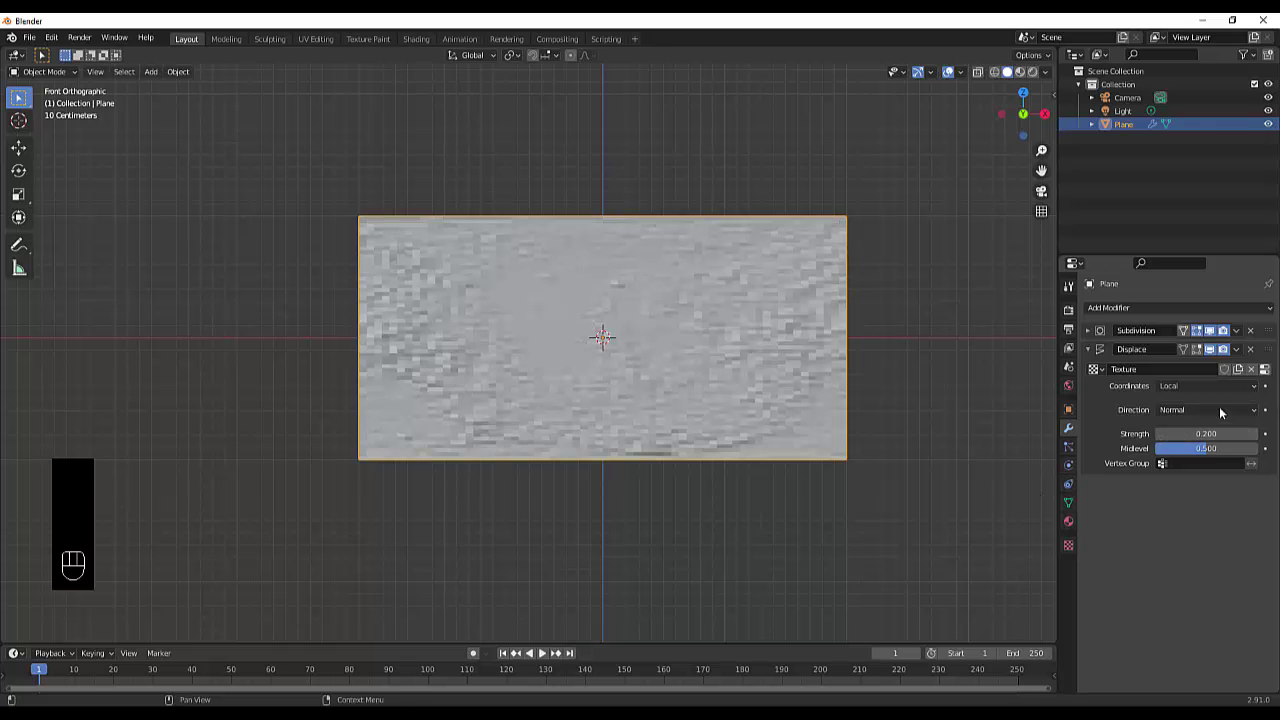
Step: Inspect the subtler relief from a few angles, then collapse the Displace panel
{"action": "scroll", "coordinate": [423, 397], "scroll_direction": "up", "scroll_amount": 2}
{"action": "middle_click_drag", "start_coordinate": [423, 397], "coordinate": [501, 436]}
{"action": "key", "text": "KP_1"}
{"action": "scroll", "coordinate": [501, 436], "scroll_direction": "down", "scroll_amount": 2}
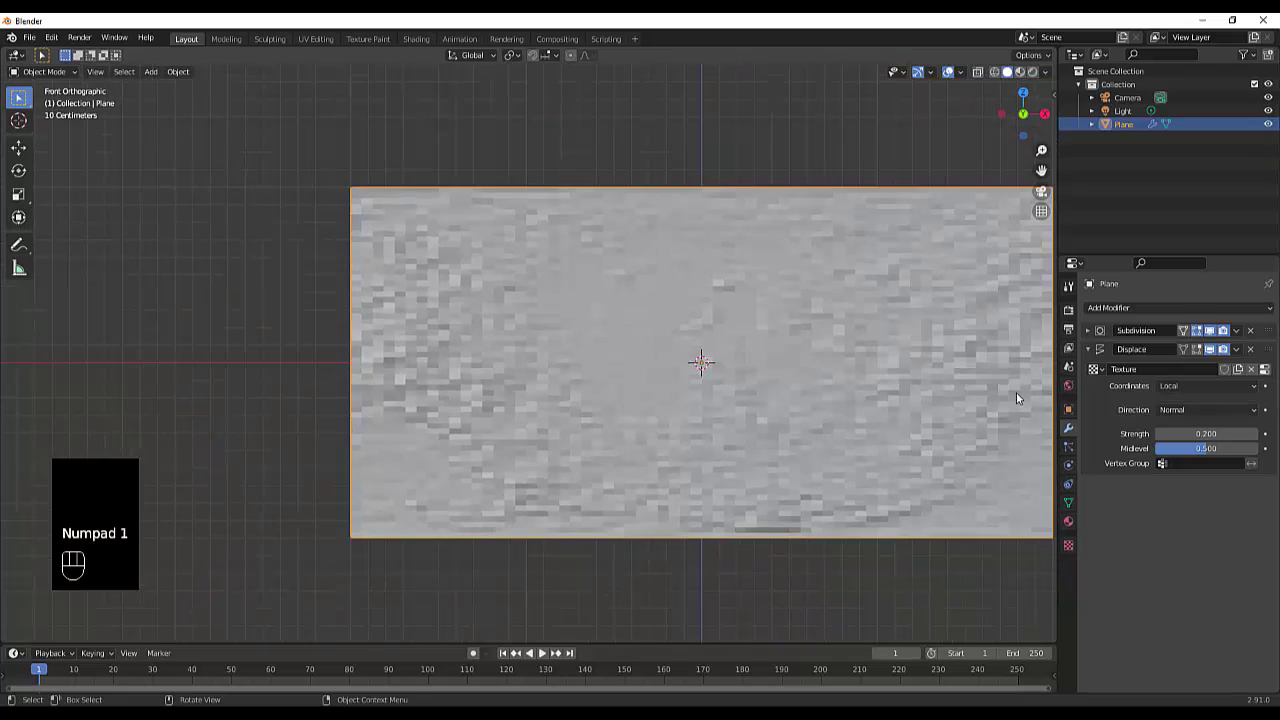
{"action": "left_click", "coordinate": [1089, 350]}
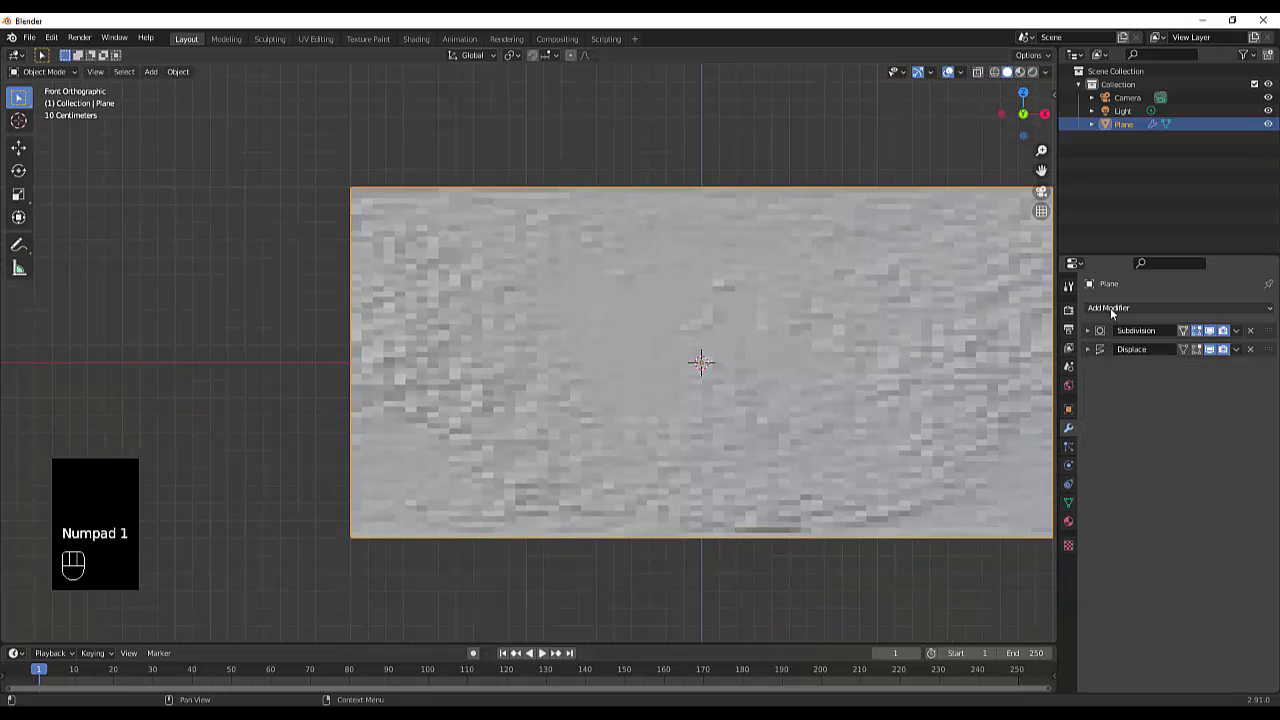
Step: Add a Simple Deform modifier to the plane and a plain-axes Empty at the origin
{"action": "left_click", "coordinate": [1112, 310]}
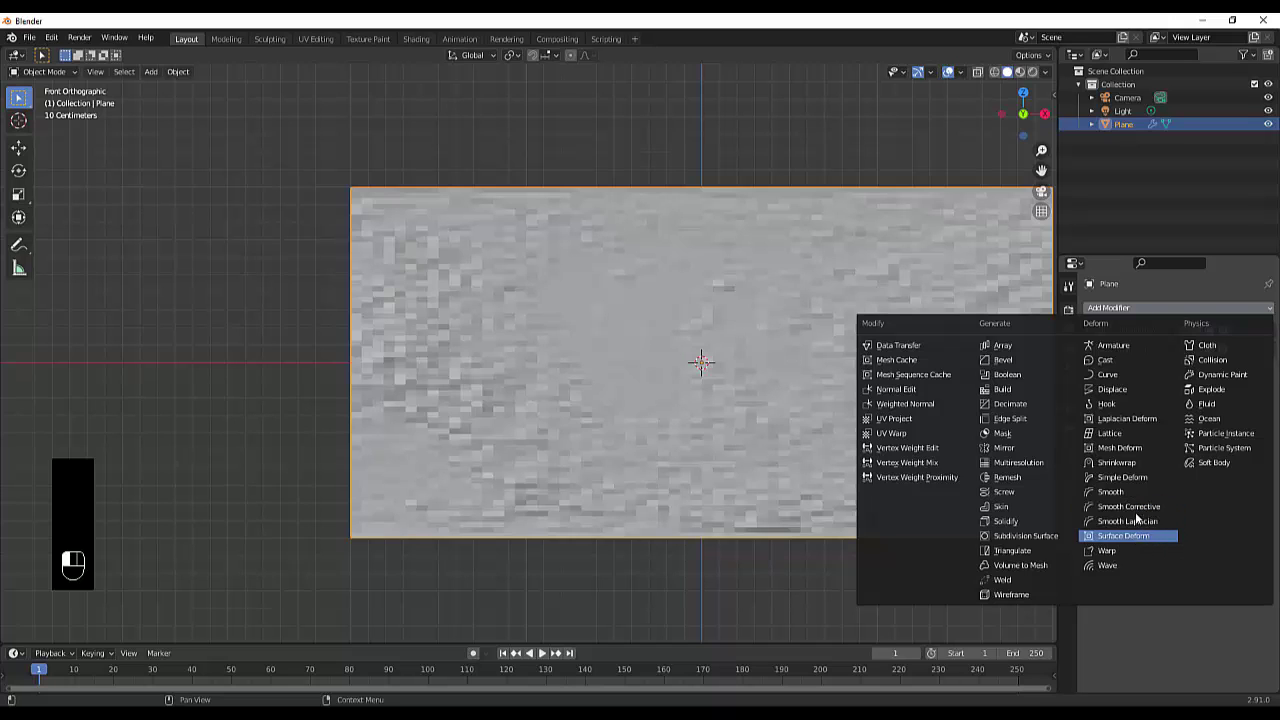
{"action": "left_click", "coordinate": [1122, 477]}
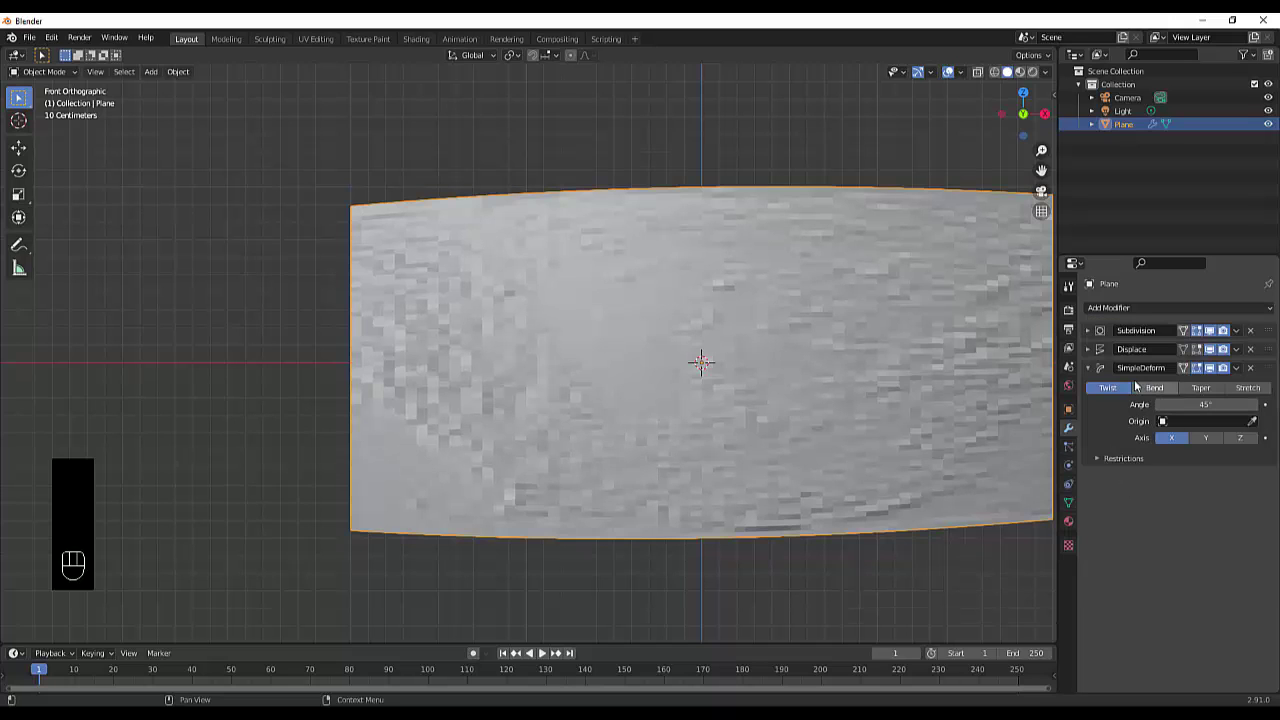
{"action": "scroll", "coordinate": [456, 445], "scroll_direction": "down", "scroll_amount": 4}
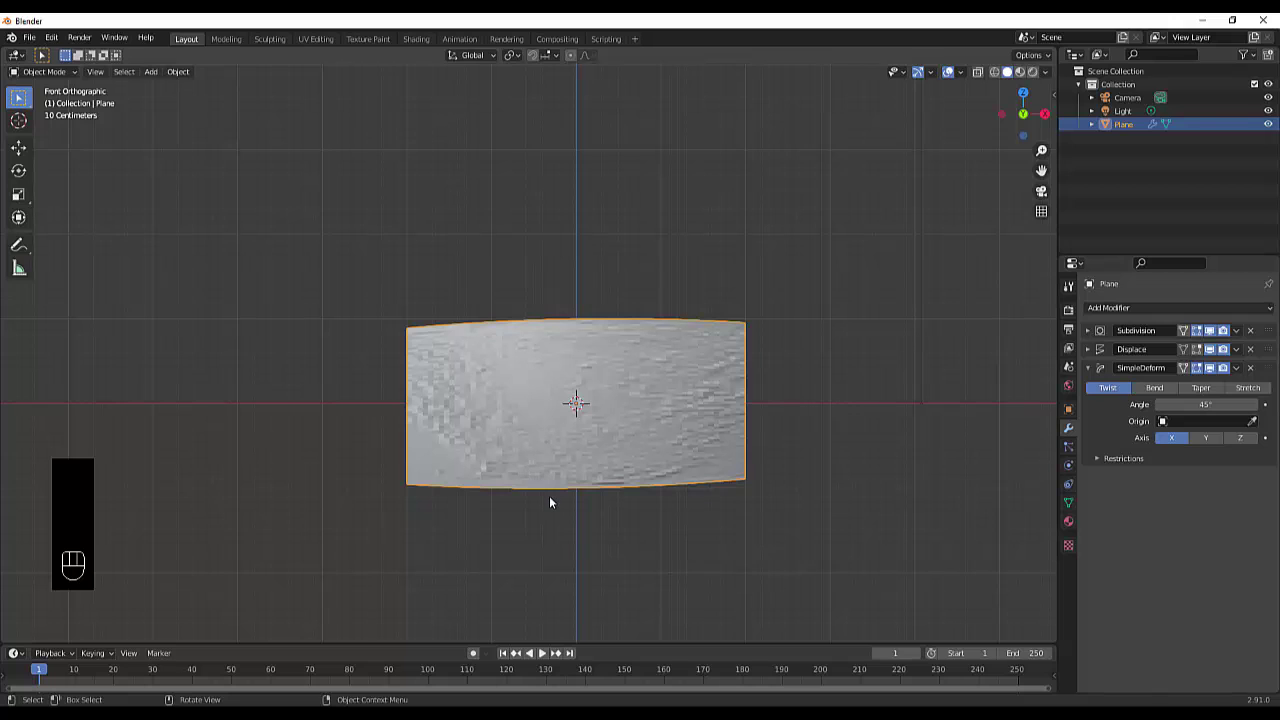
{"action": "key", "text": "shift+a"}
{"action": "mouse_move", "coordinate": [533, 566]}
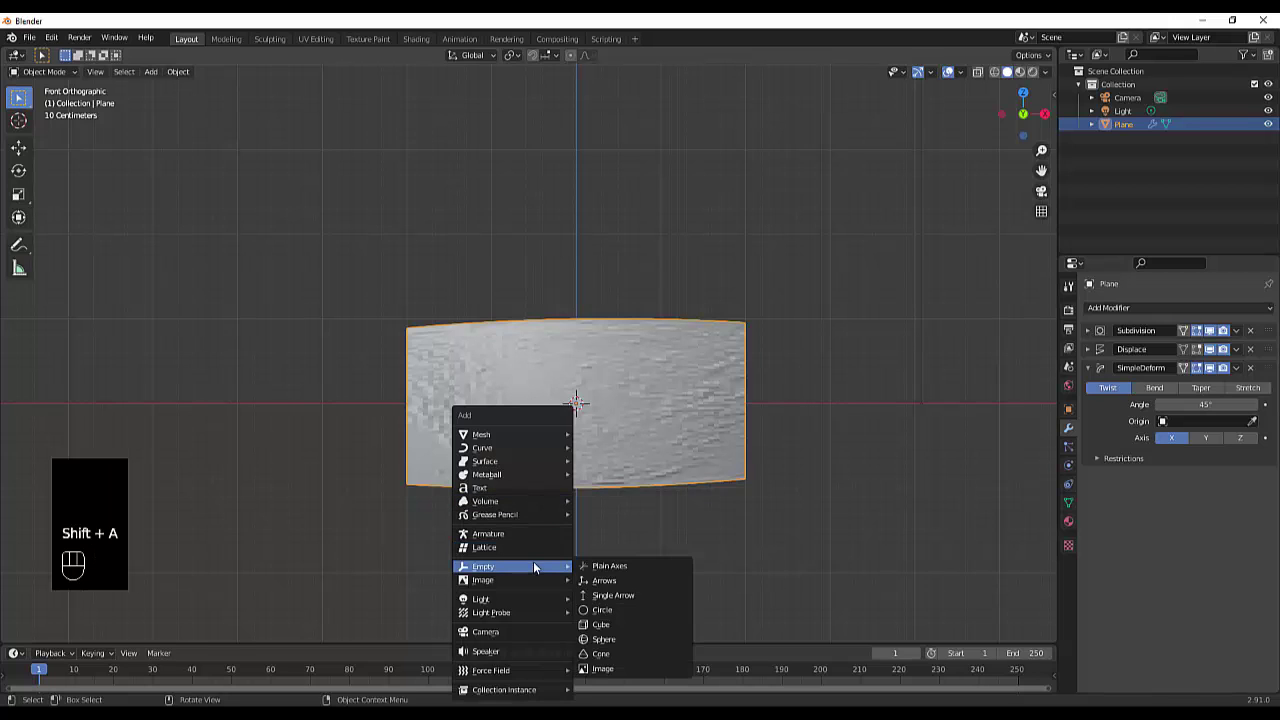
{"action": "left_click", "coordinate": [598, 567]}
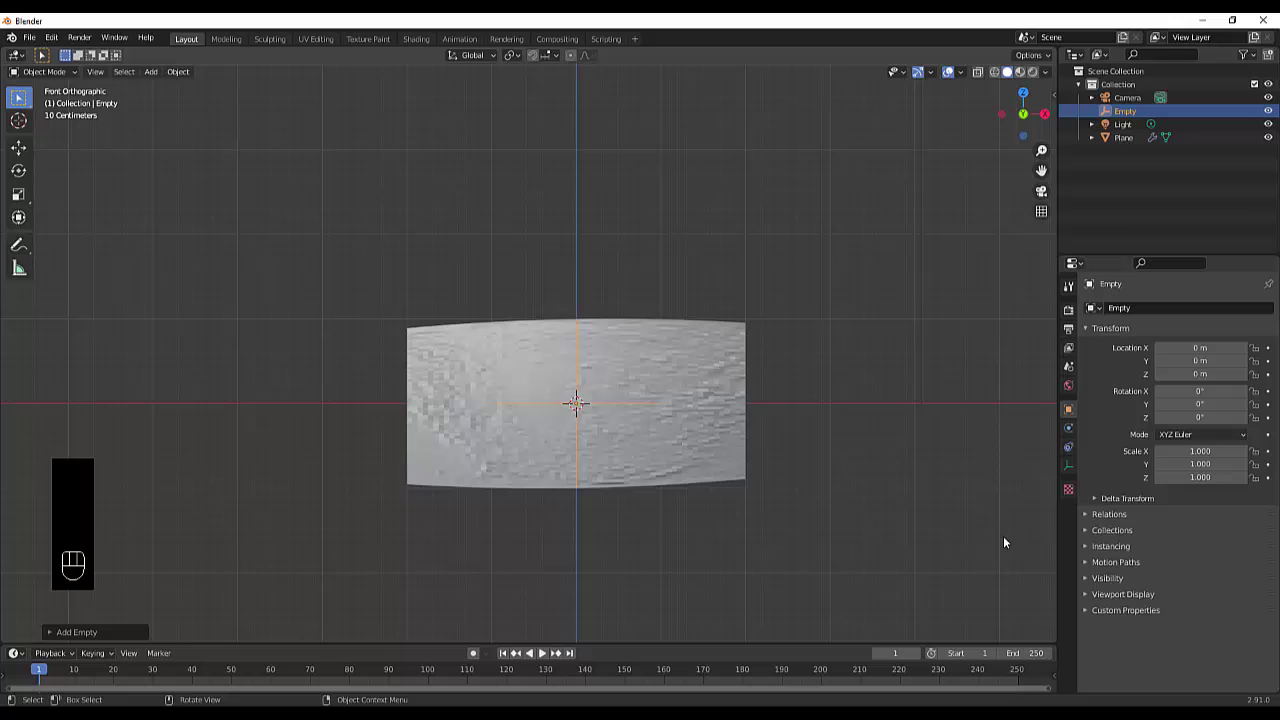
Step: Rename the plane object to moon
{"action": "left_click", "coordinate": [687, 354]}
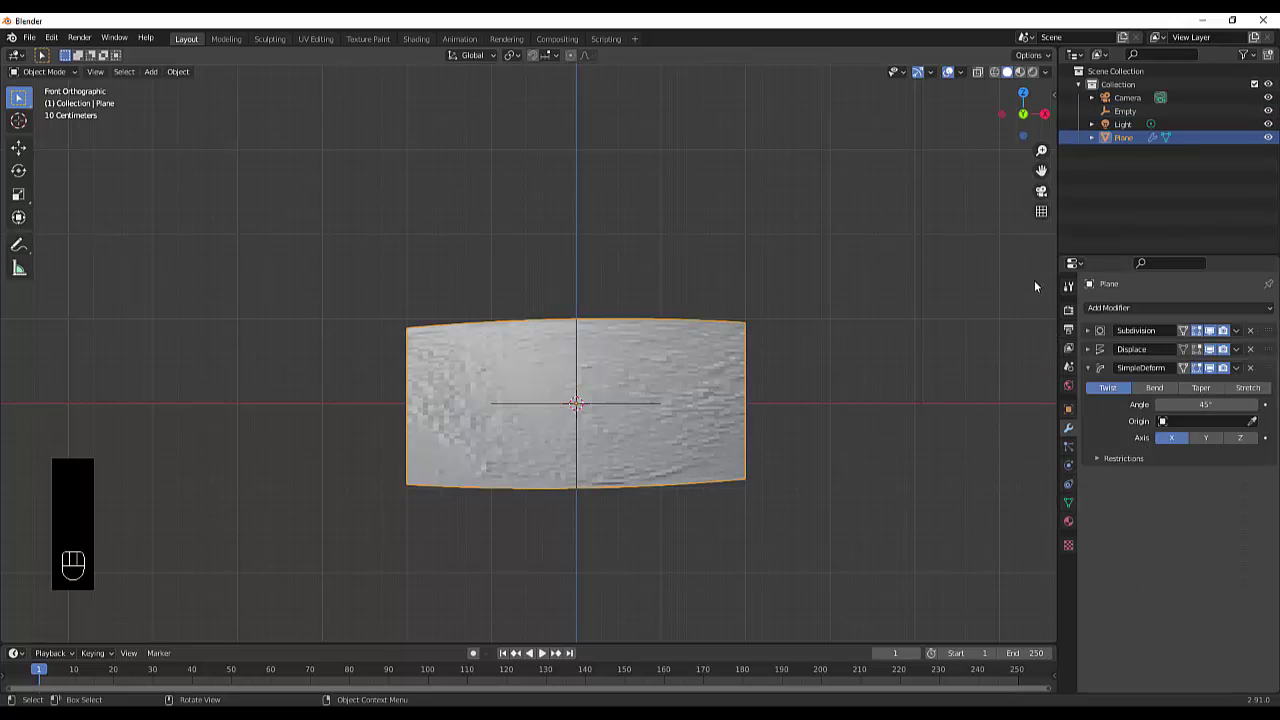
{"action": "double_click", "coordinate": [1124, 138]}
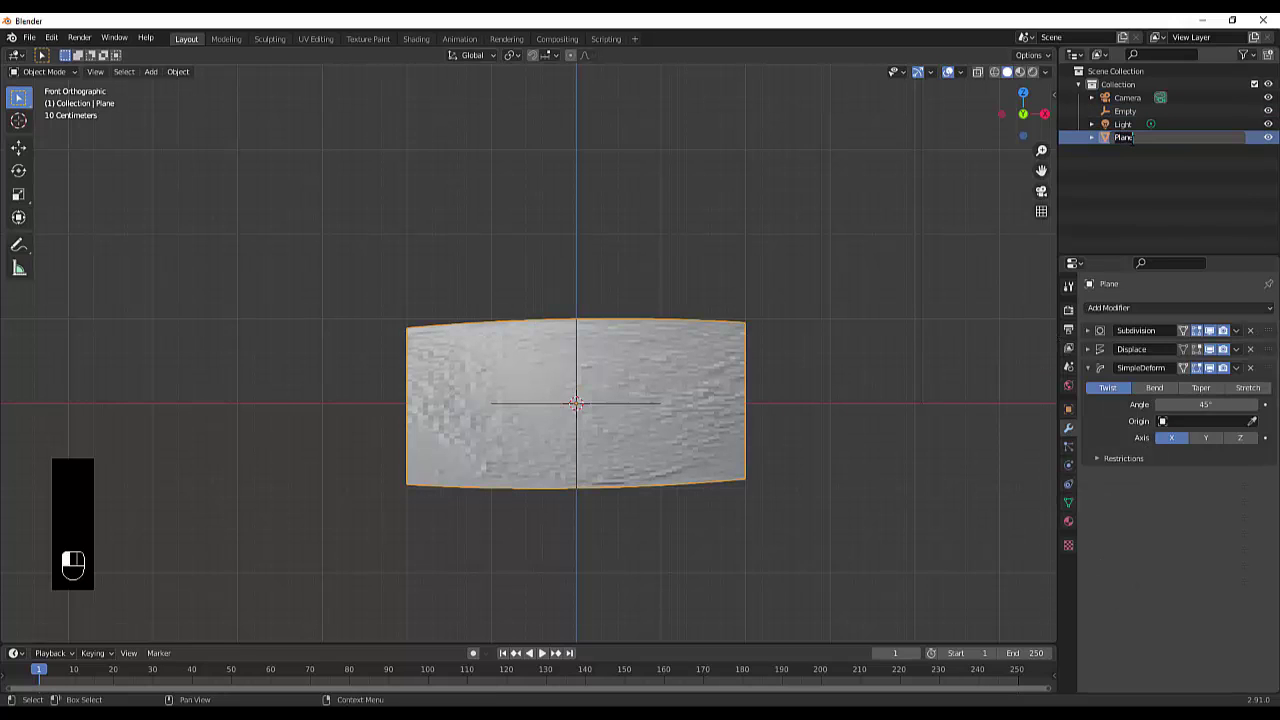
{"action": "type", "text": "modn"}
{"action": "key", "text": "Return"}
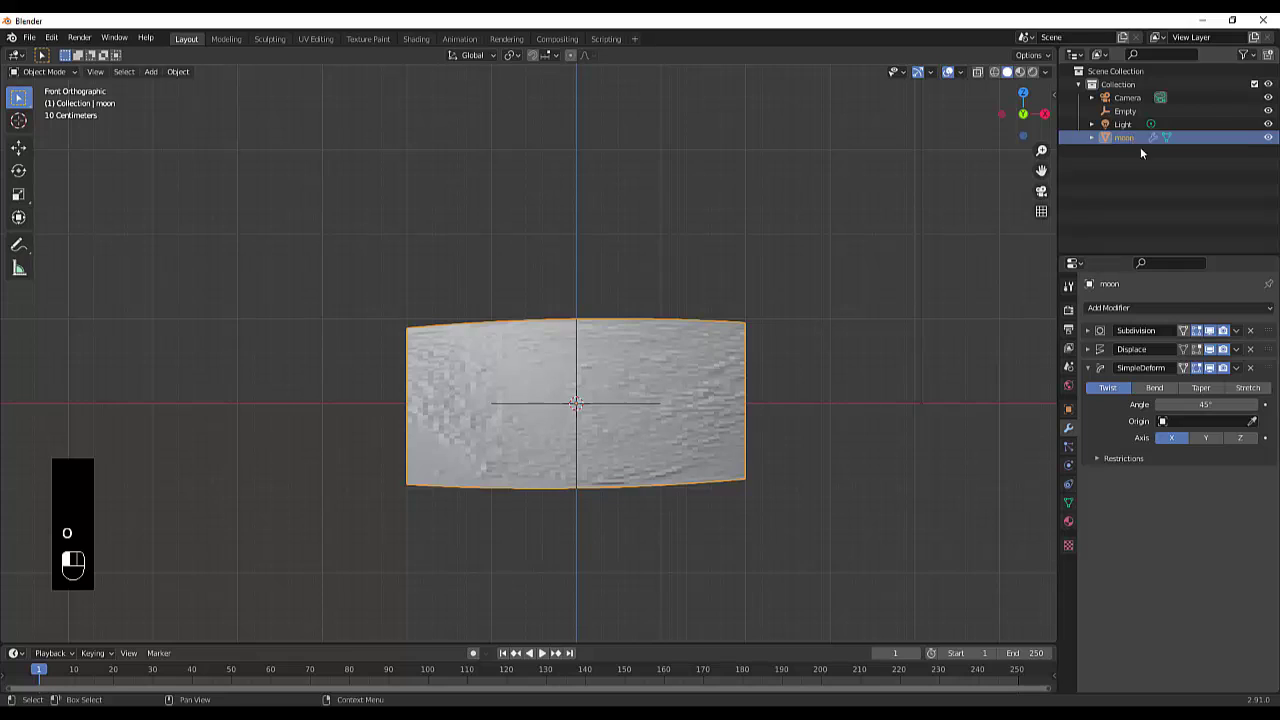
Step: Set the Simple Deform origin to the Empty and its angle to 180°
{"action": "left_click", "coordinate": [1197, 421]}
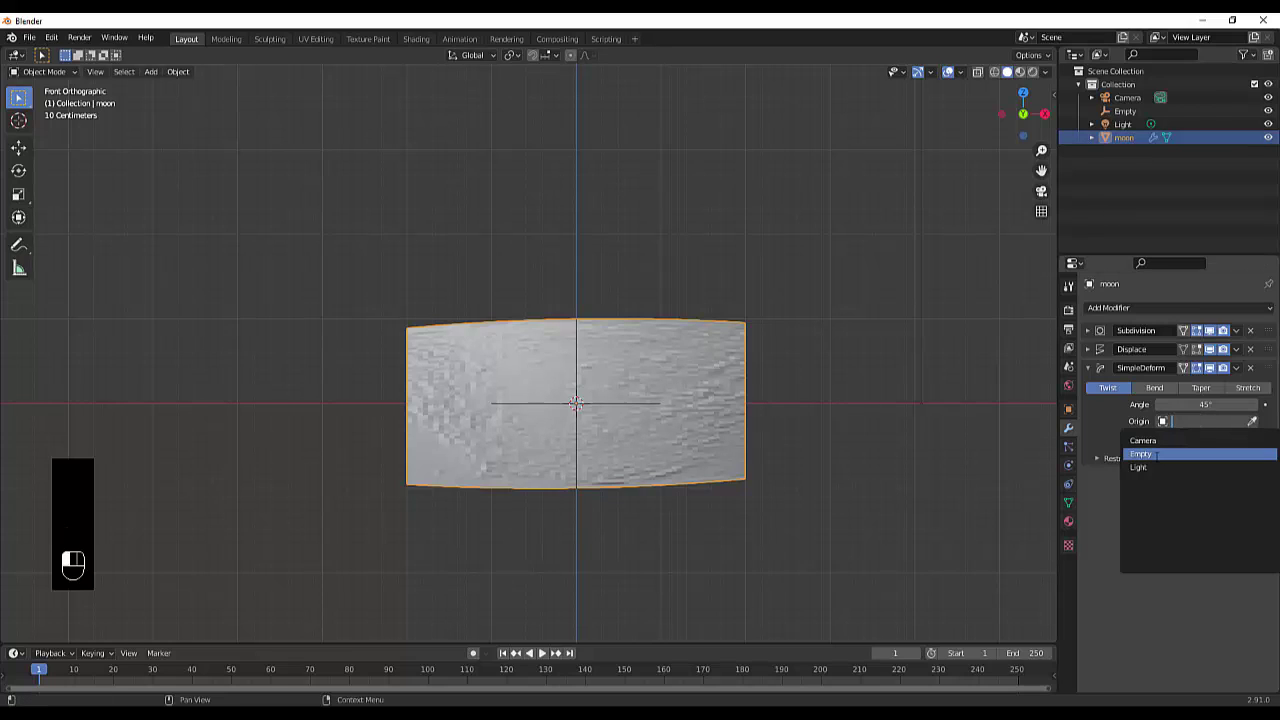
{"action": "left_click", "coordinate": [1141, 454]}
{"action": "left_click", "coordinate": [1206, 404]}
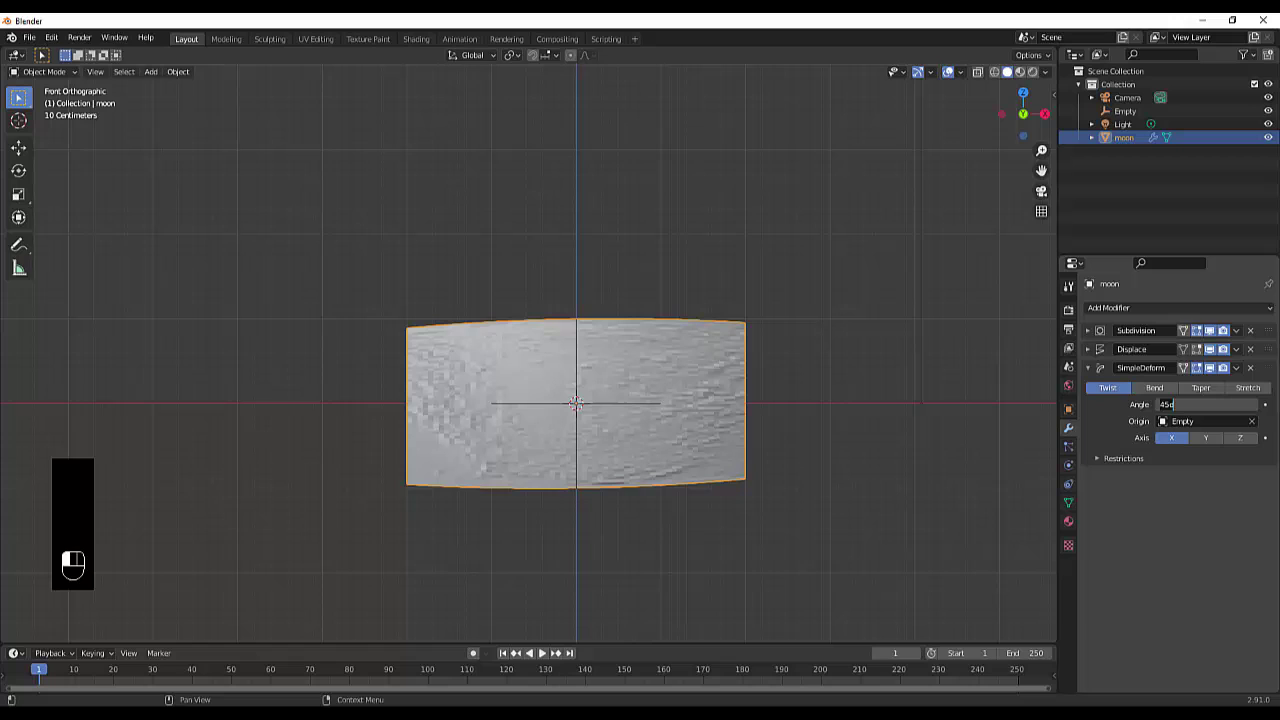
{"action": "type", "text": "180"}
{"action": "key", "text": "Return"}
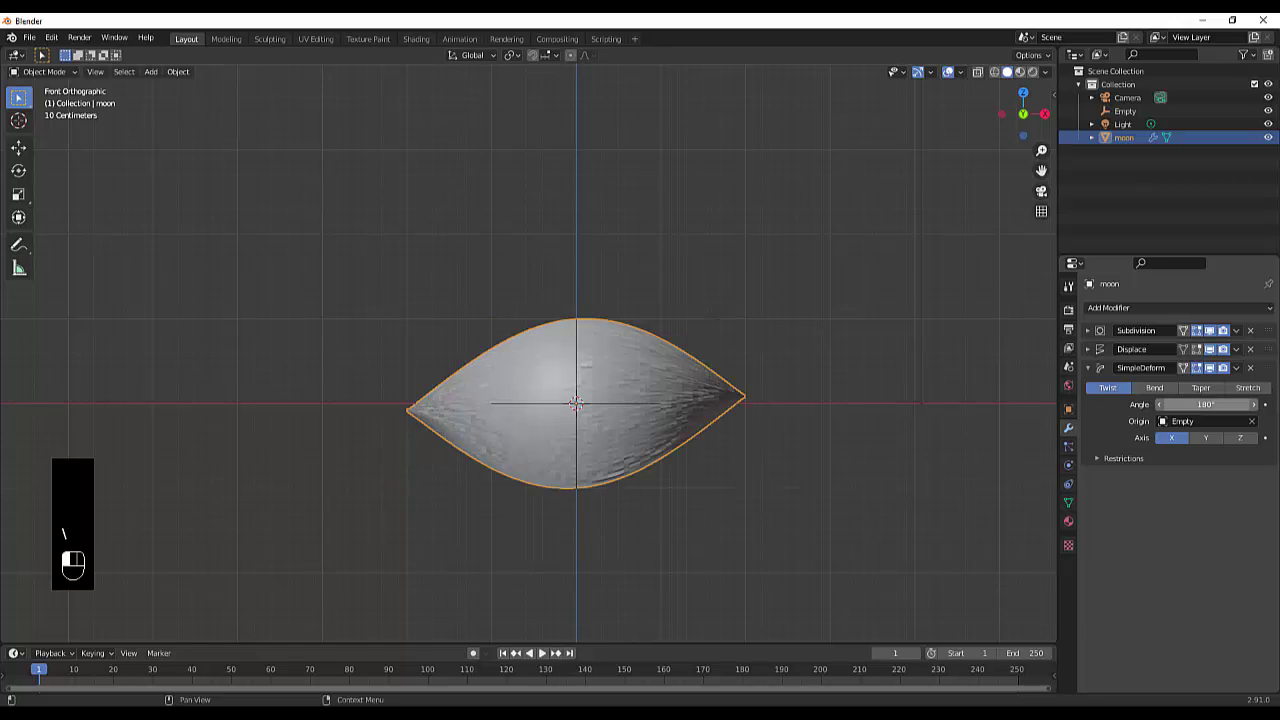
Step: Make the first deform Bend, and add a second Bend deform: Empty origin, 360°, Z axis
{"action": "left_click", "coordinate": [1150, 390]}
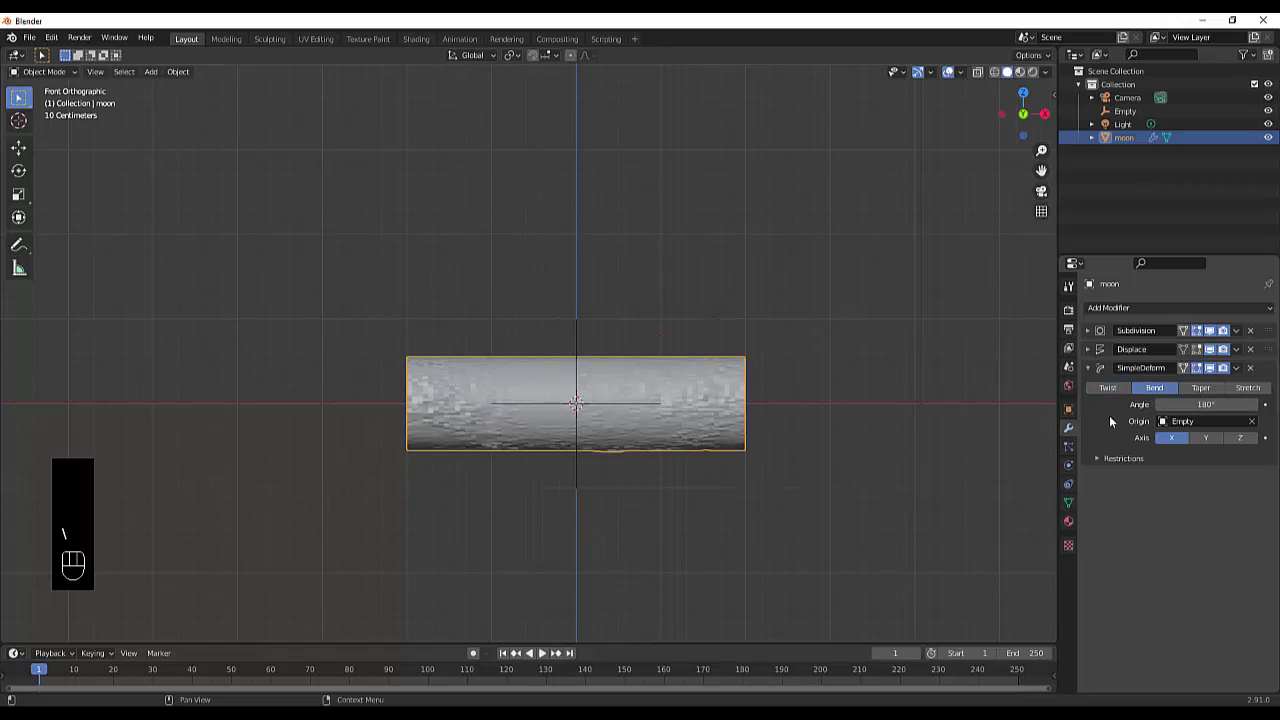
{"action": "left_click", "coordinate": [1125, 307]}
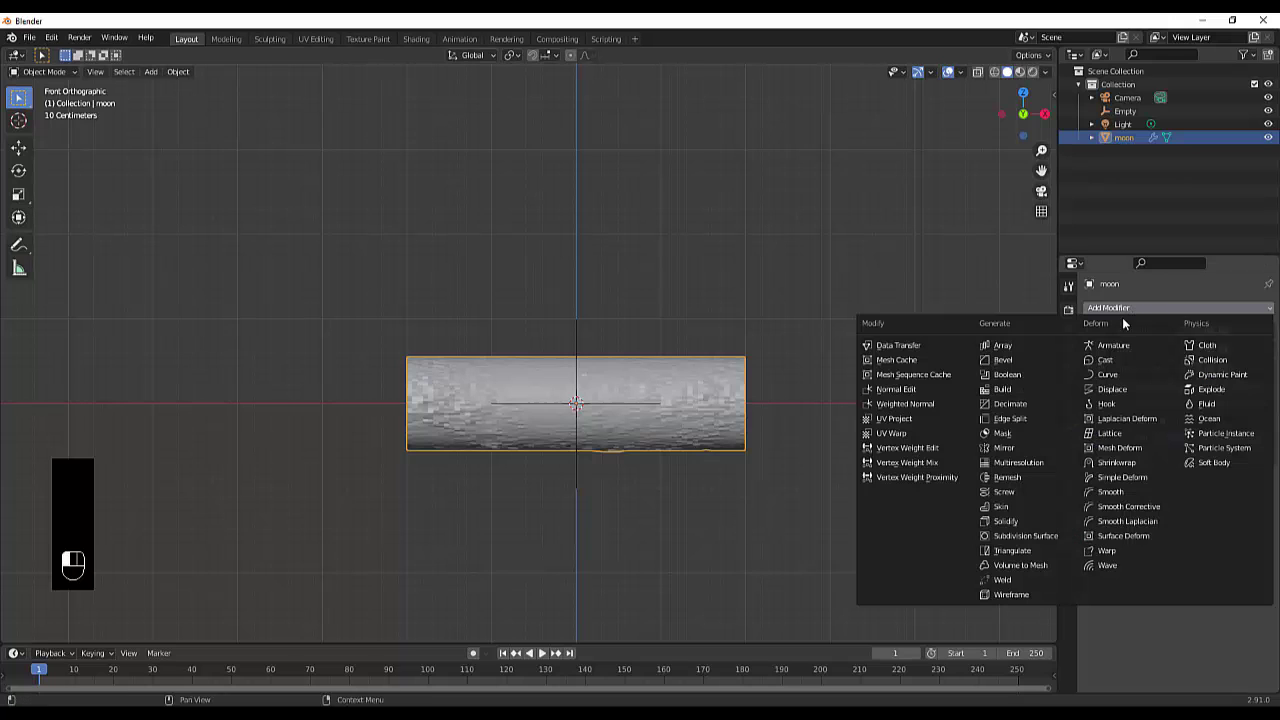
{"action": "left_click", "coordinate": [1134, 481]}
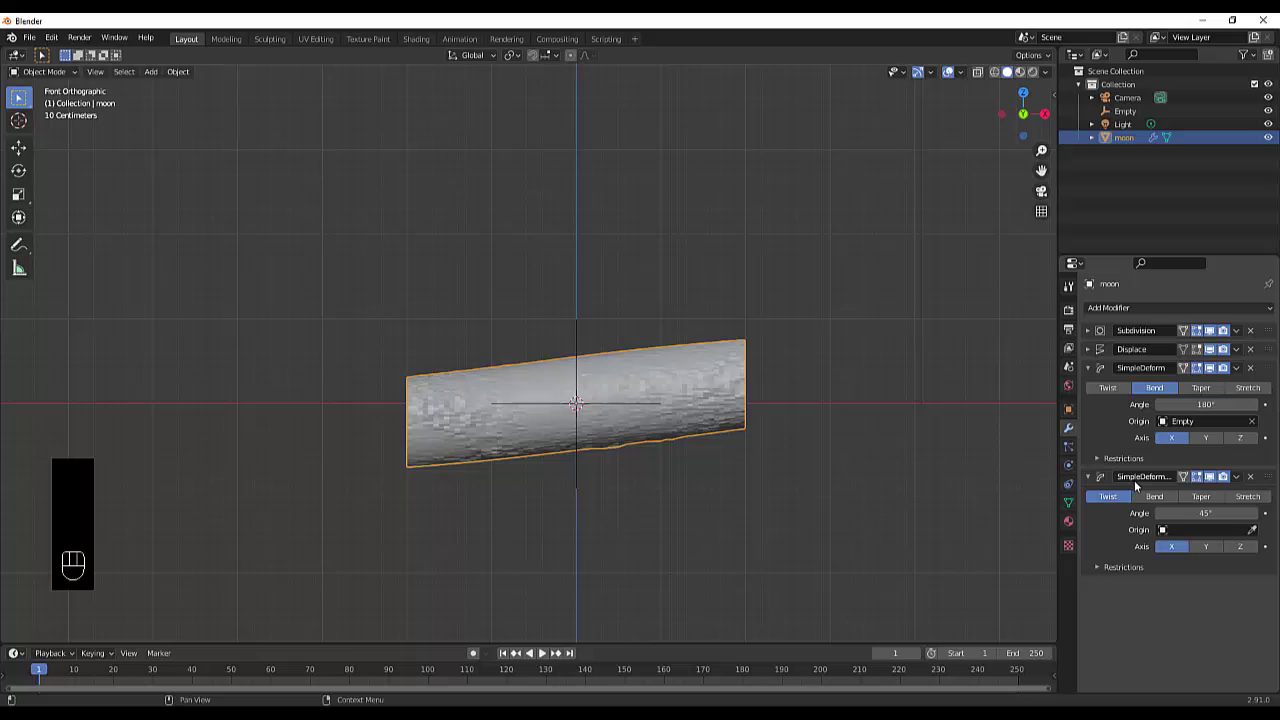
{"action": "left_click", "coordinate": [1189, 530]}
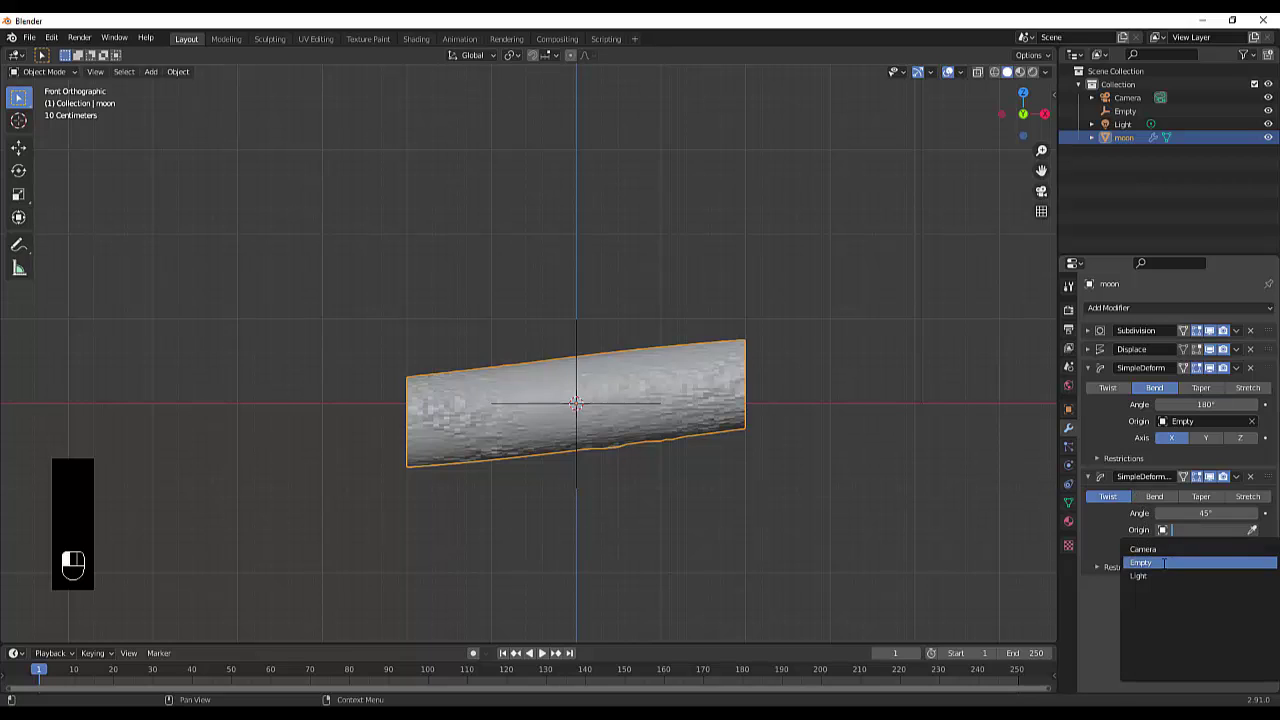
{"action": "left_click", "coordinate": [1164, 563]}
{"action": "left_click", "coordinate": [1205, 513]}
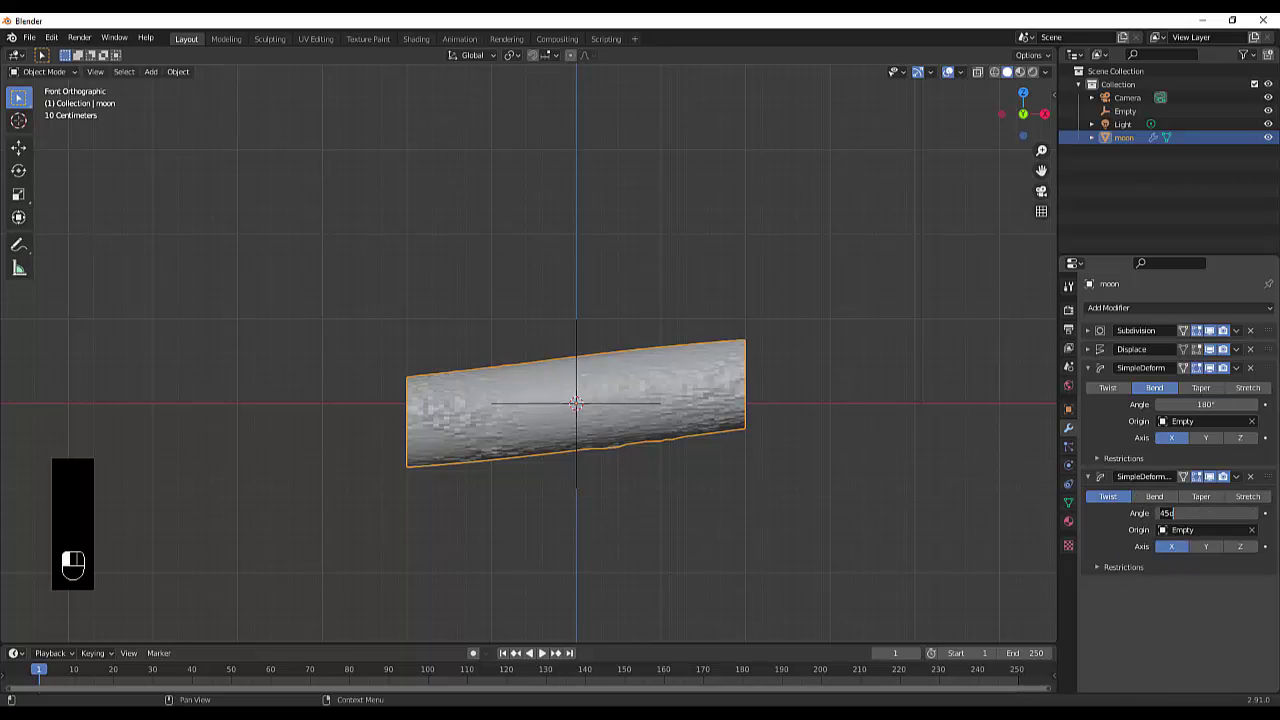
{"action": "type", "text": "360"}
{"action": "key", "text": "Return"}
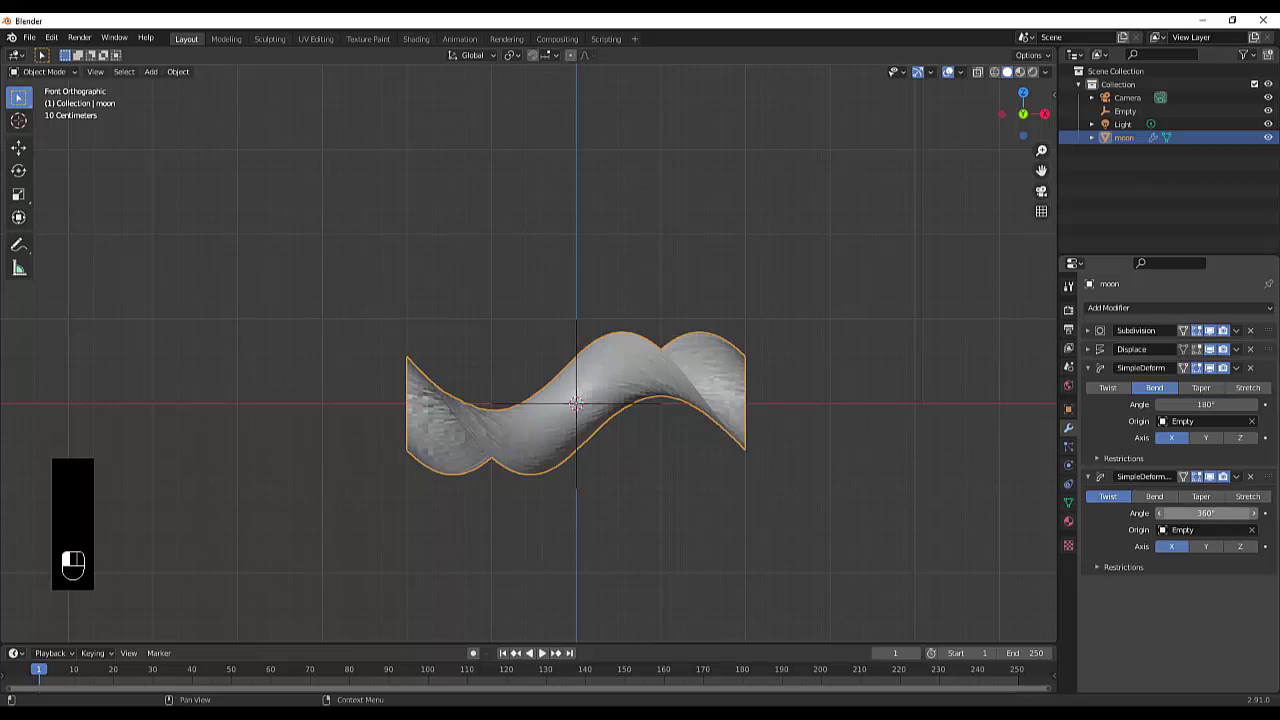
{"action": "left_click", "coordinate": [1151, 500]}
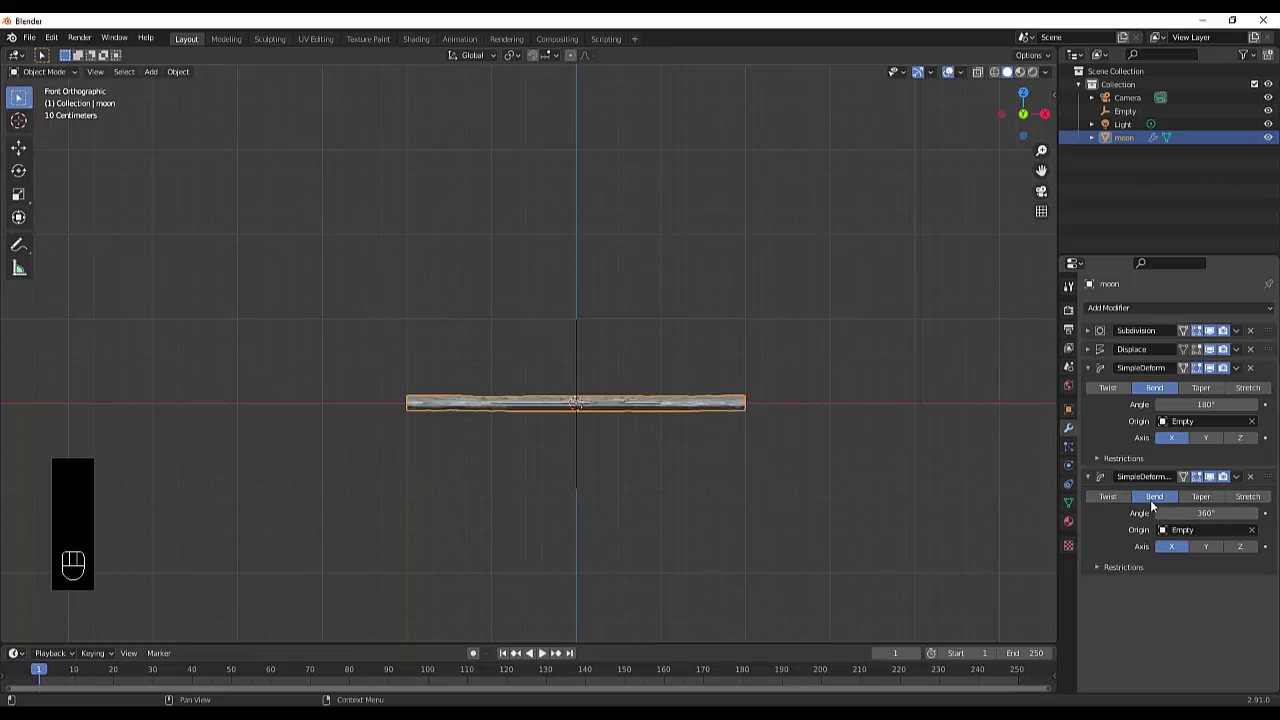
{"action": "left_click", "coordinate": [1241, 547]}
Step: Scale the moon sphere up
{"action": "scroll", "coordinate": [573, 421], "scroll_direction": "up", "scroll_amount": 5}
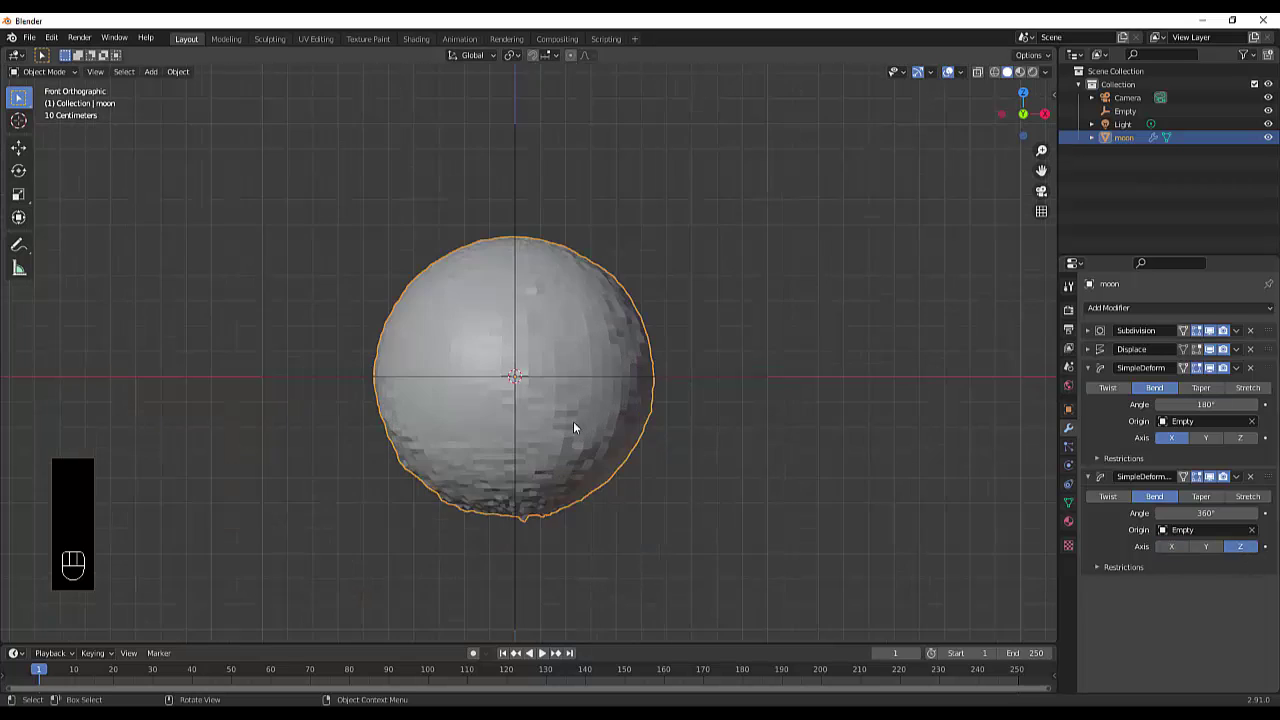
{"action": "scroll", "coordinate": [434, 429], "scroll_direction": "down", "scroll_amount": 4}
{"action": "scroll", "coordinate": [593, 475], "scroll_direction": "up", "scroll_amount": 4}
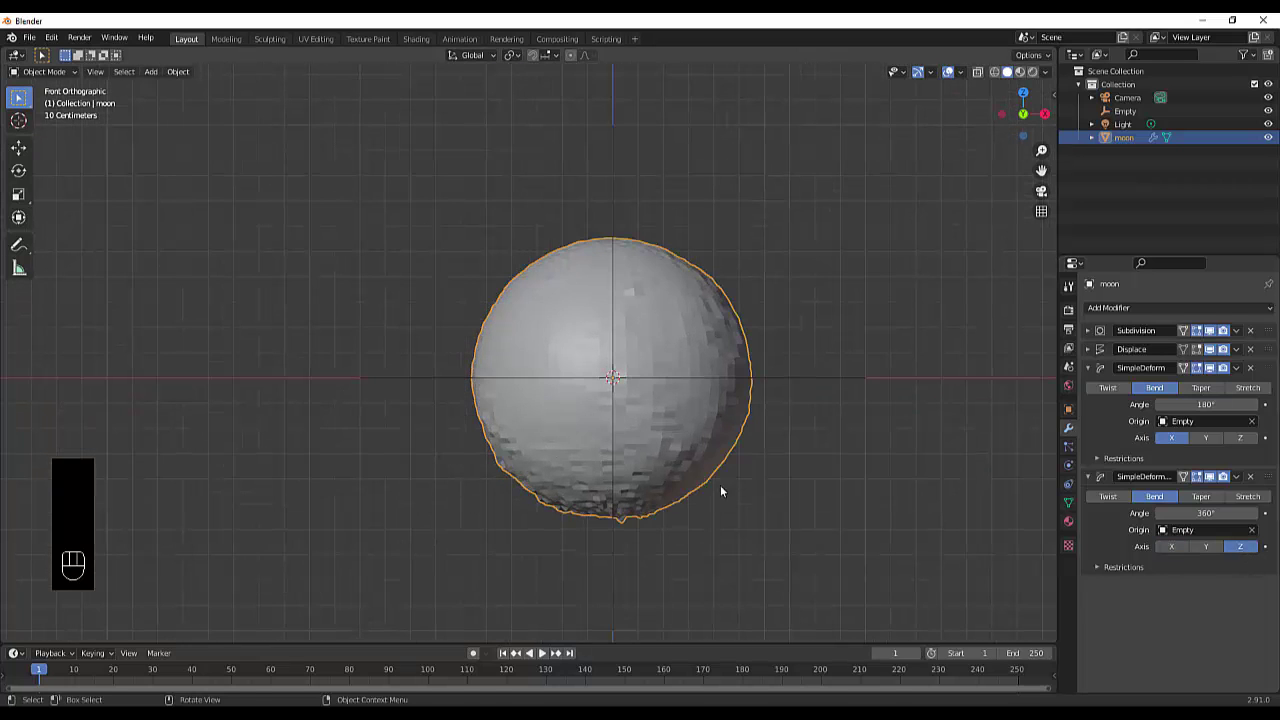
{"action": "key", "text": "s"}
{"action": "left_click", "coordinate": [826, 548]}
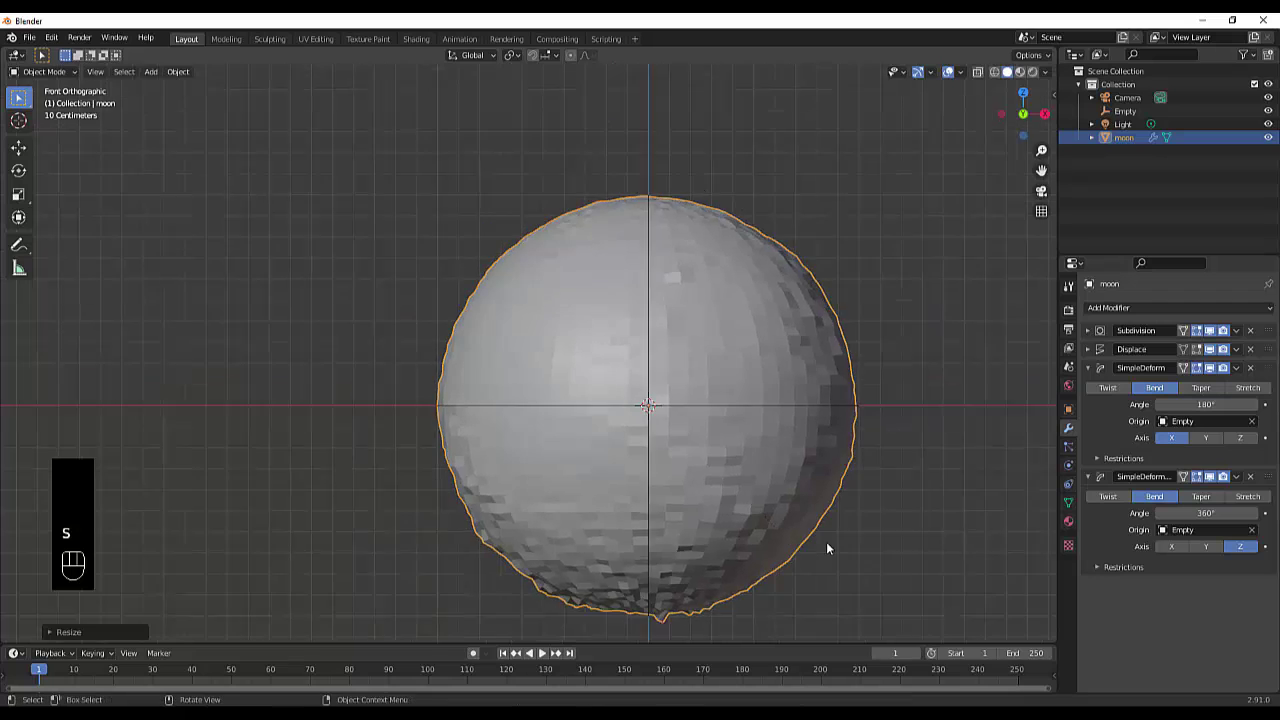
{"action": "scroll", "coordinate": [830, 548], "scroll_direction": "down", "scroll_amount": 3}
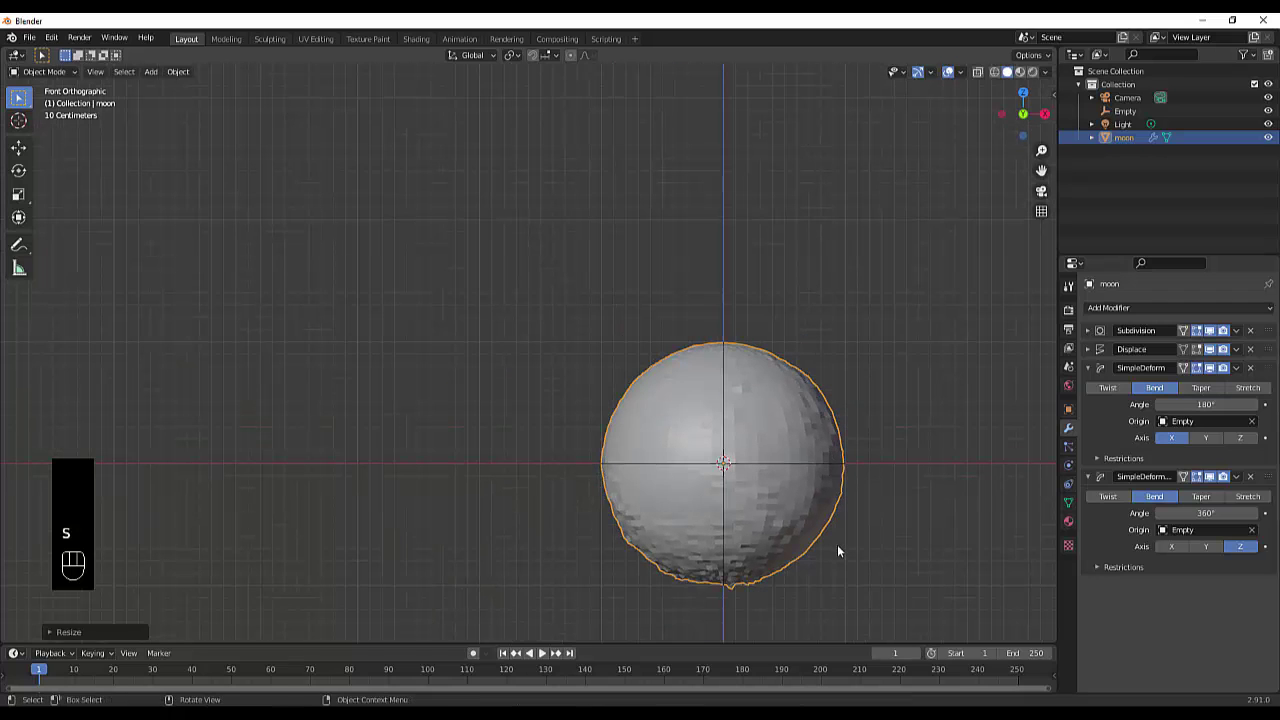
Step: Add another Subdivision Surface, move it second in the stack, and set viewport level 2
{"action": "left_click", "coordinate": [1100, 308]}
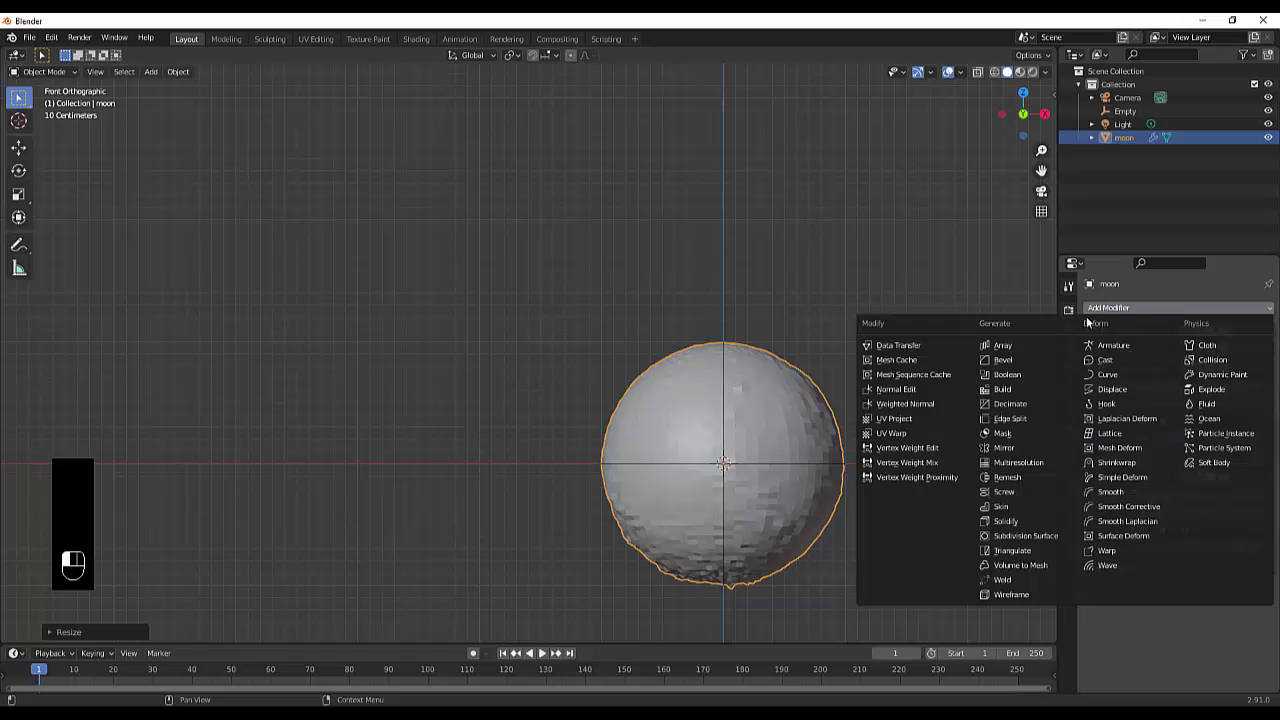
{"action": "left_click", "coordinate": [1059, 540]}
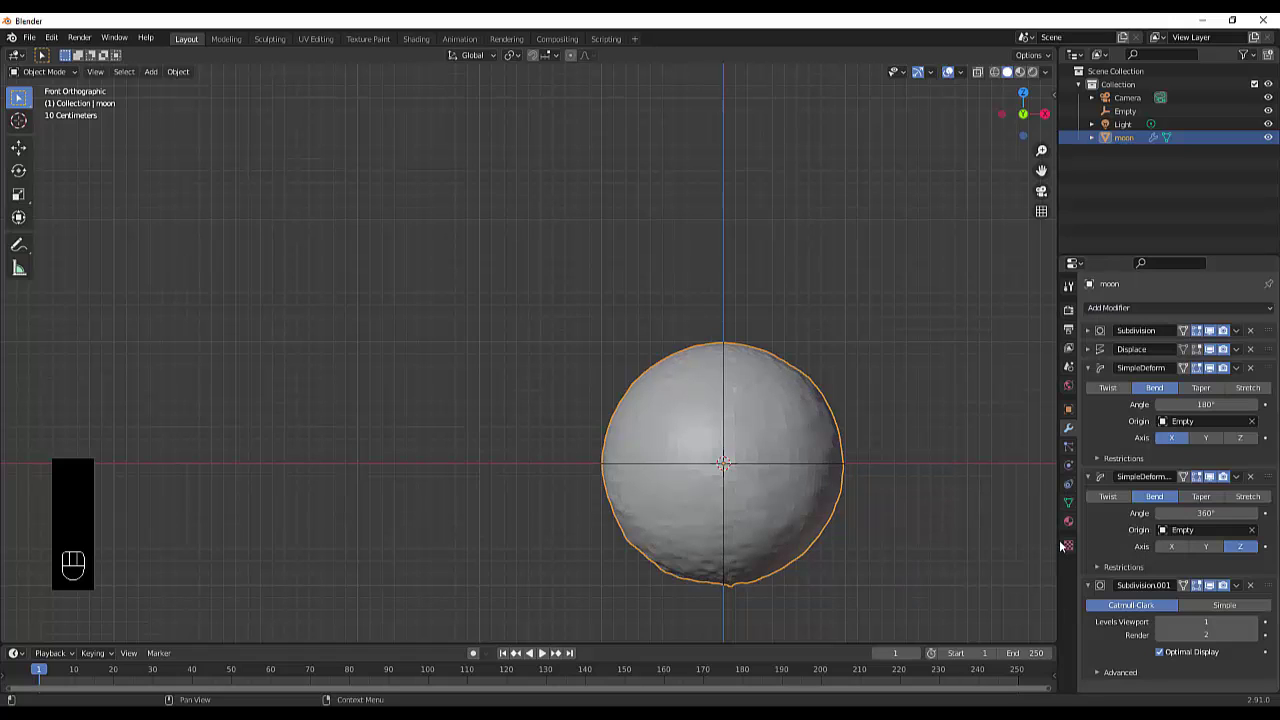
{"action": "left_click_drag", "start_coordinate": [1269, 585], "coordinate": [1262, 350]}
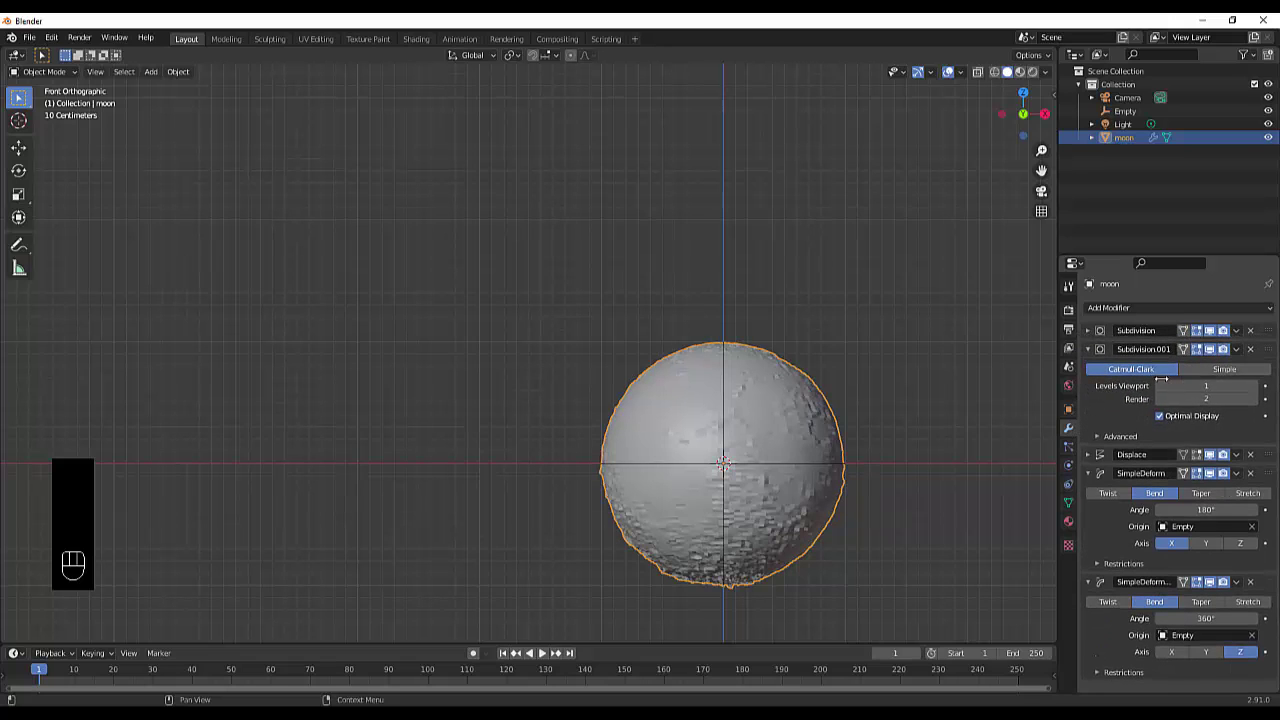
{"action": "left_click", "coordinate": [1253, 386]}
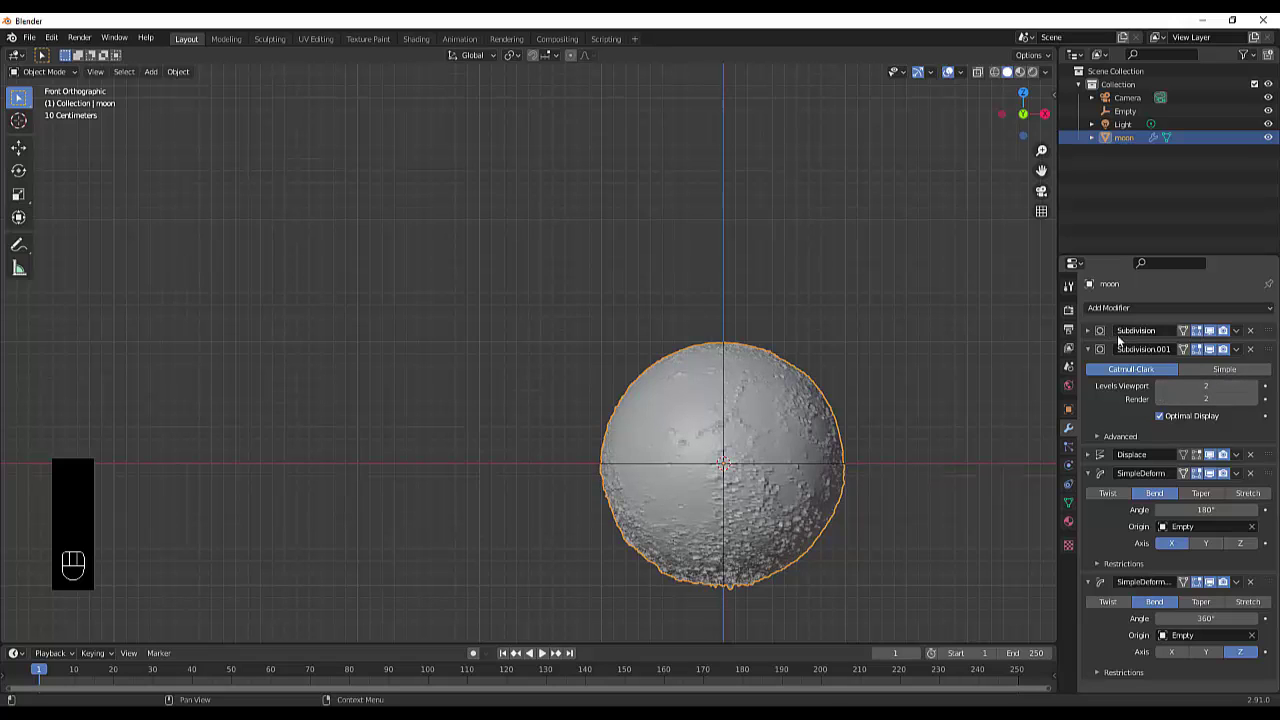
{"action": "left_click", "coordinate": [1089, 331]}
{"action": "left_click", "coordinate": [1089, 331]}
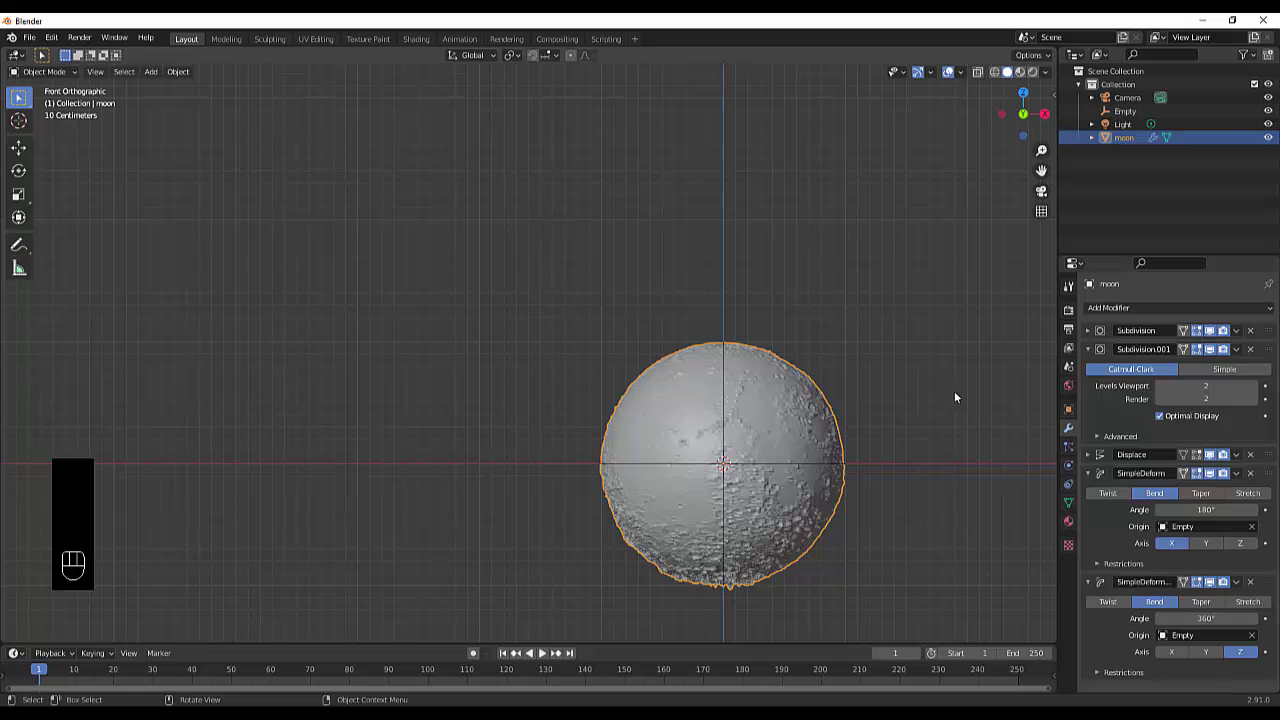
Step: Create a new material named moon
{"action": "left_click", "coordinate": [1068, 522]}
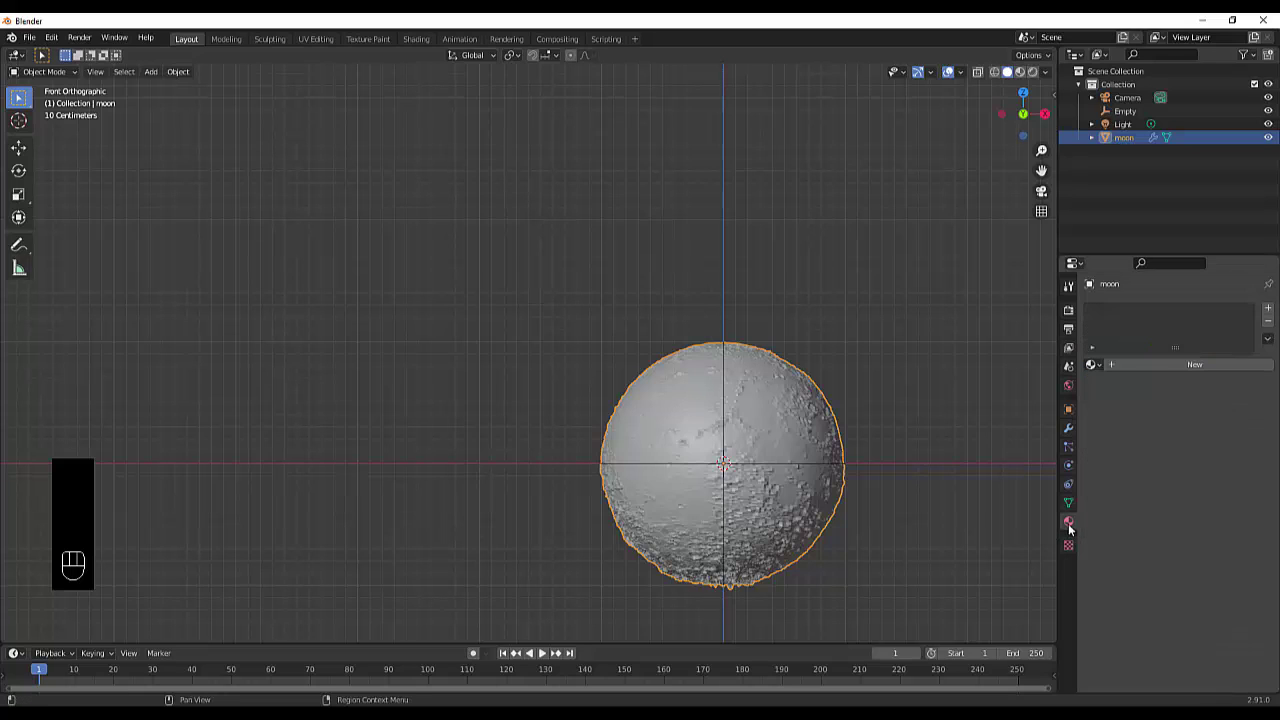
{"action": "left_click", "coordinate": [1172, 364]}
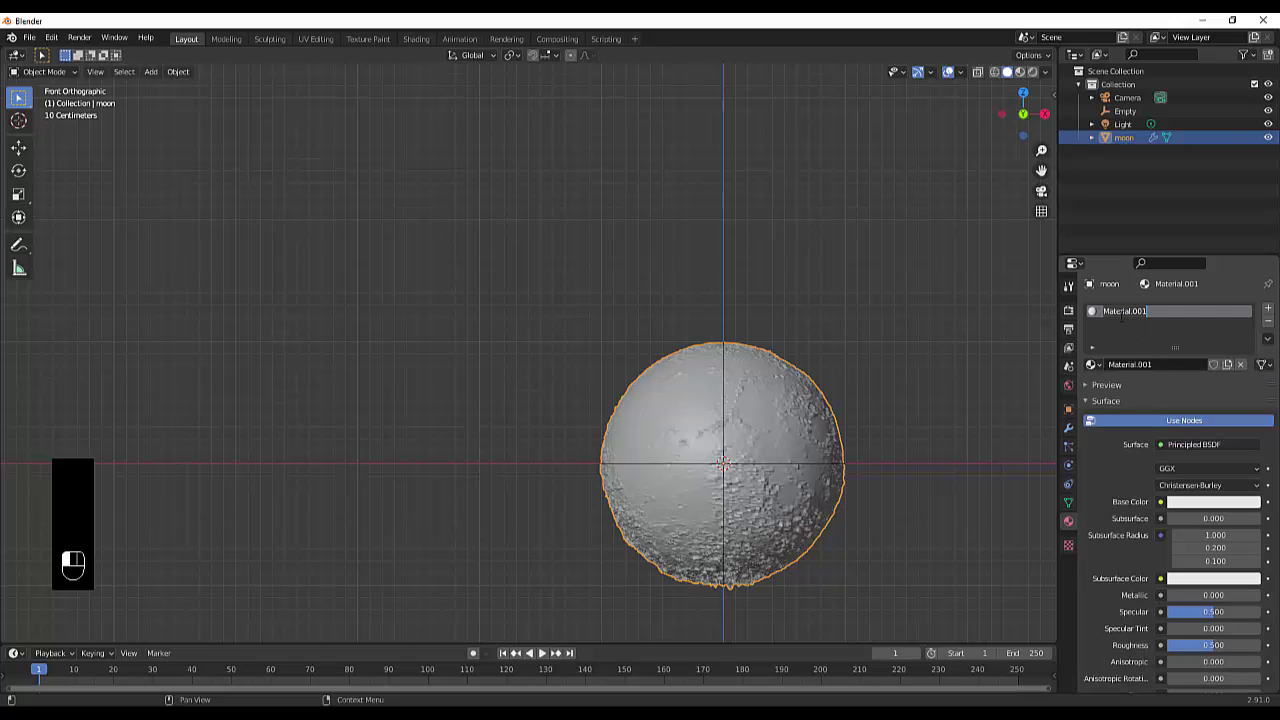
{"action": "type", "text": "moon"}
{"action": "key", "text": "Return"}
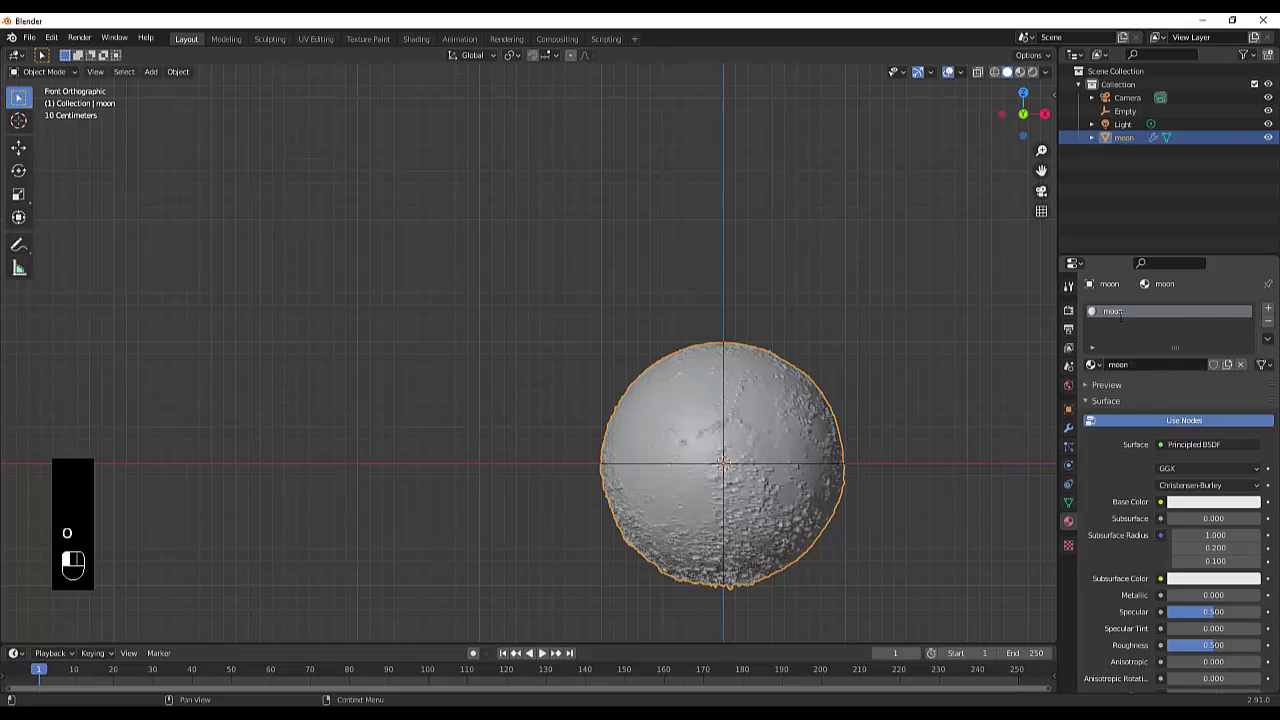
Step: Drive Base Color with an Image Texture loaded from lroc_color_poles_8k.tif
{"action": "left_click", "coordinate": [1161, 503]}
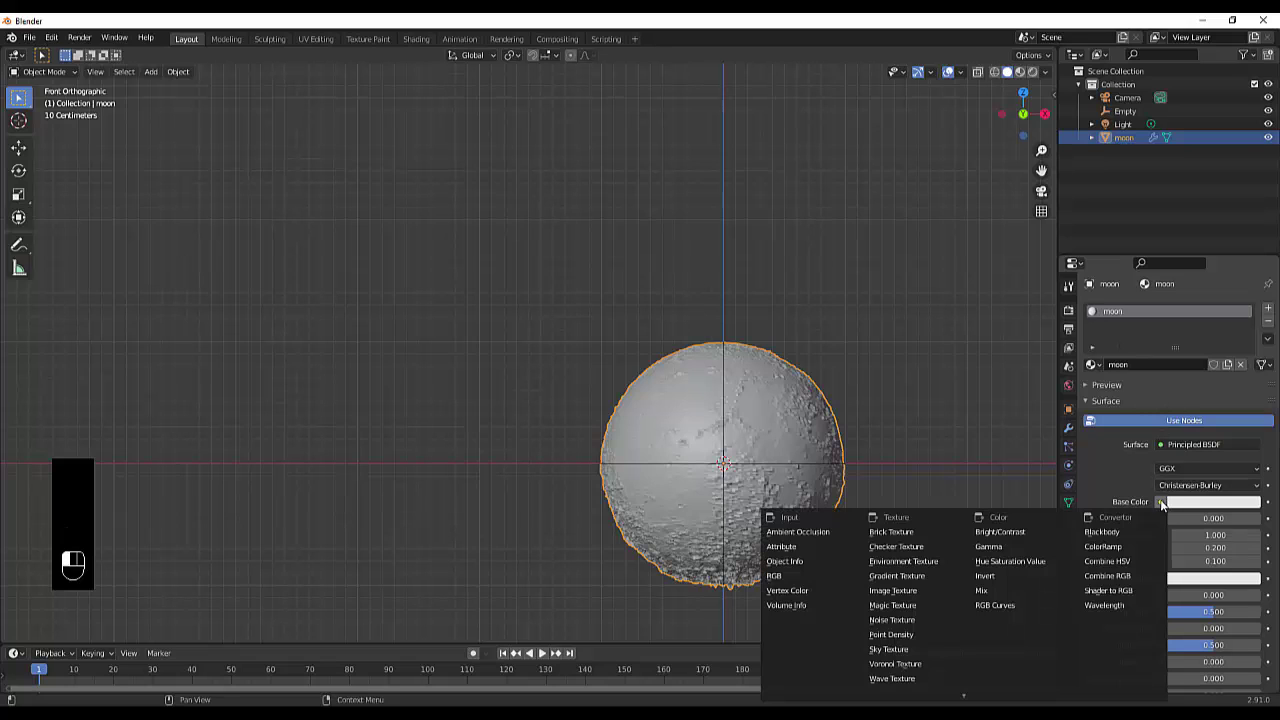
{"action": "left_click", "coordinate": [907, 594]}
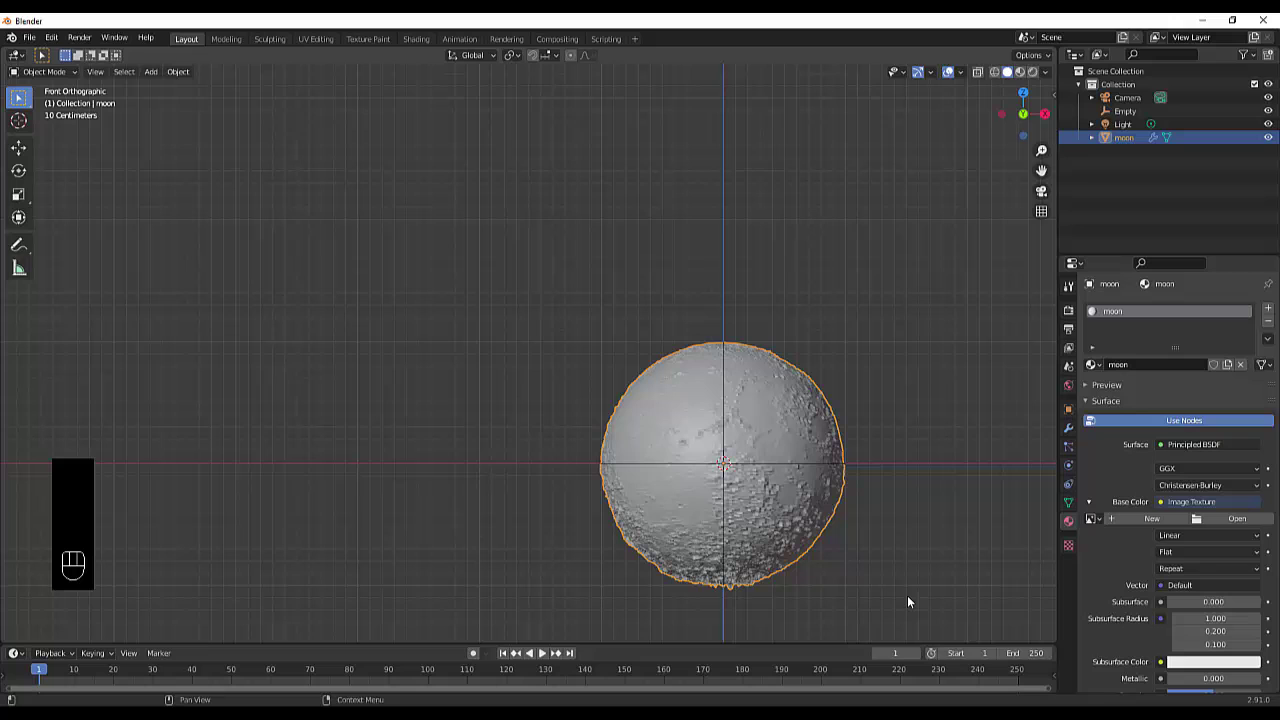
{"action": "left_click", "coordinate": [1224, 518]}
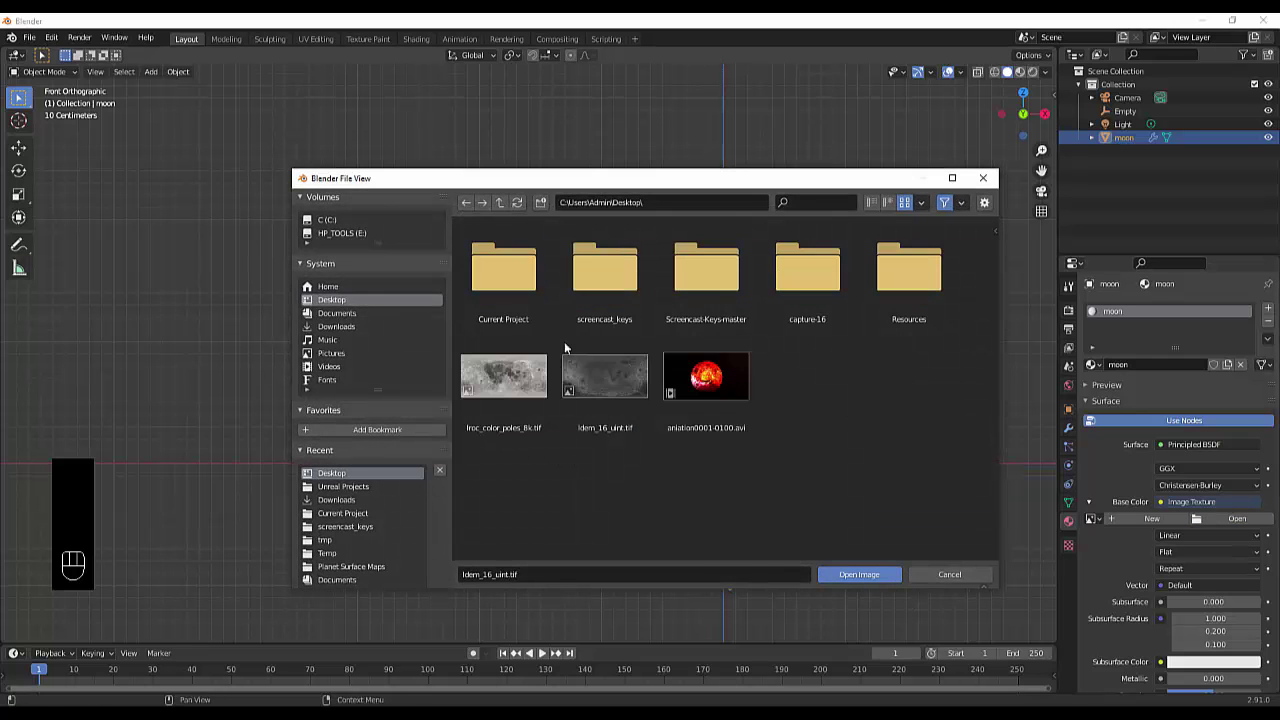
{"action": "left_click", "coordinate": [504, 378]}
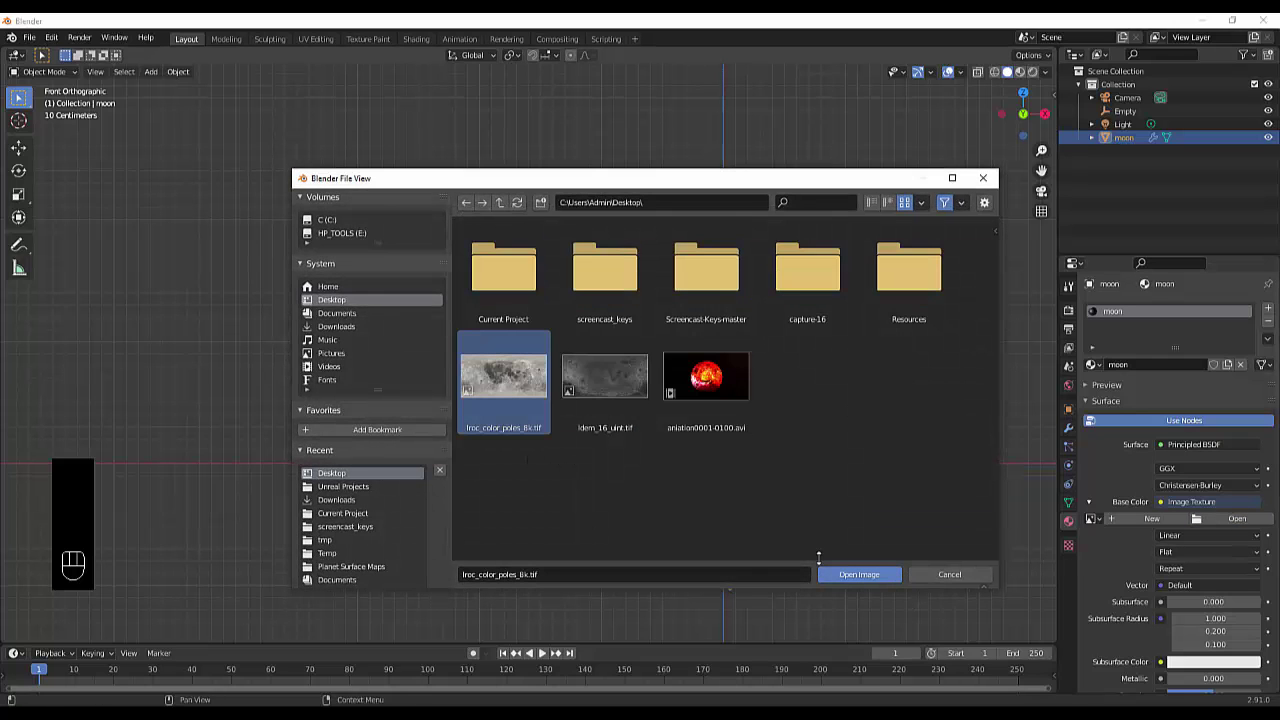
{"action": "left_click", "coordinate": [852, 574]}
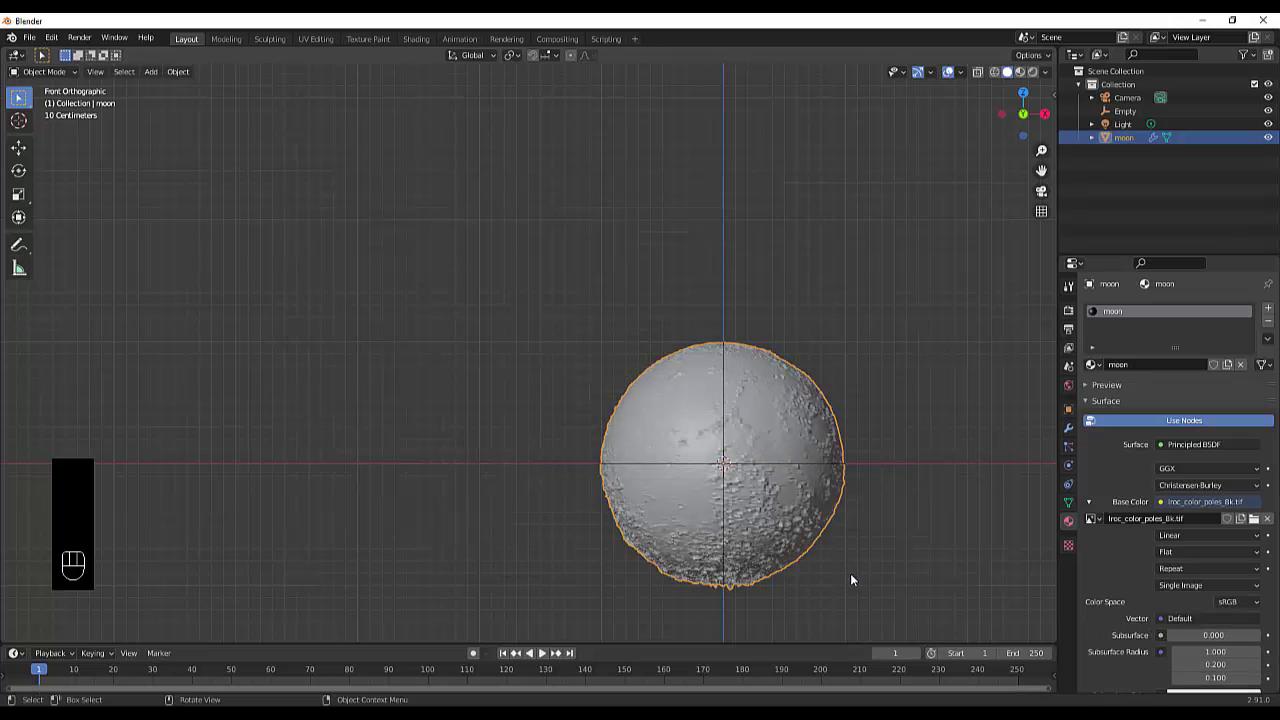
Step: Switch to Material Preview, zoom around the textured moon, and show its modifier stack
{"action": "left_click", "coordinate": [1019, 72]}
{"action": "scroll", "coordinate": [786, 528], "scroll_direction": "down", "scroll_amount": 1}
{"action": "scroll", "coordinate": [771, 588], "scroll_direction": "up", "scroll_amount": 3}
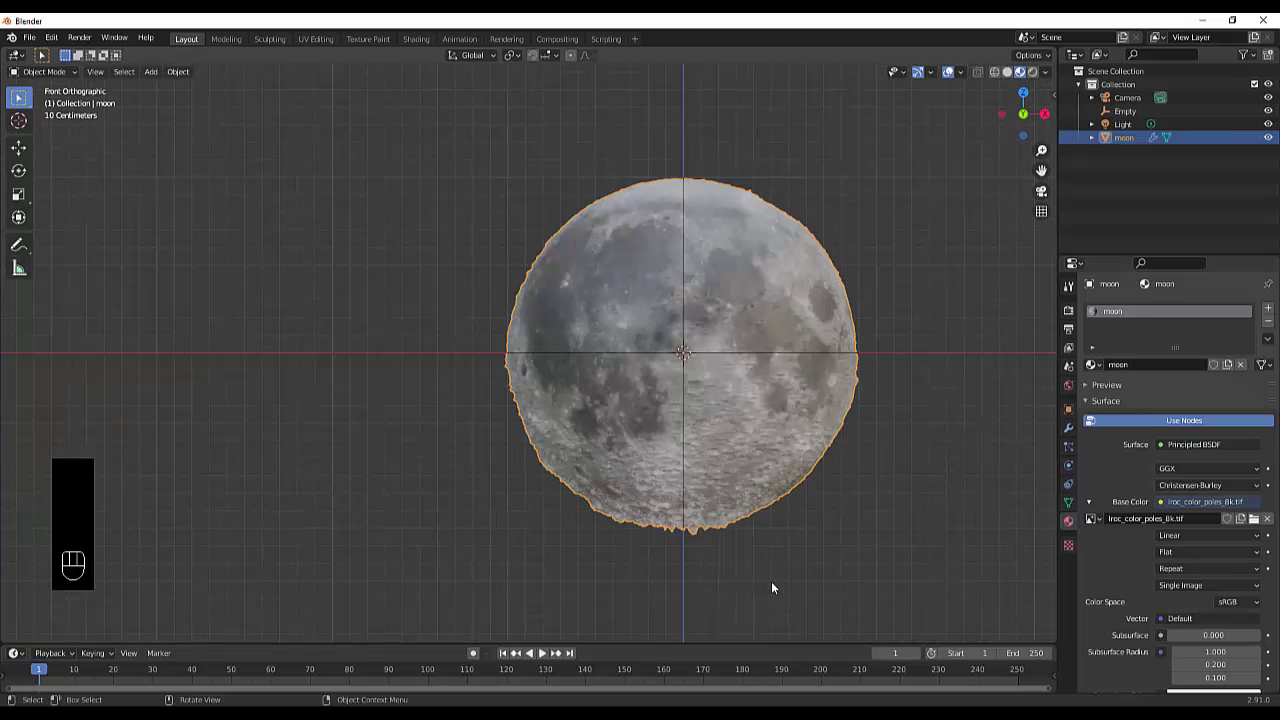
{"action": "scroll", "coordinate": [706, 480], "scroll_direction": "down", "scroll_amount": 1}
{"action": "scroll", "coordinate": [690, 420], "scroll_direction": "down", "scroll_amount": 2}
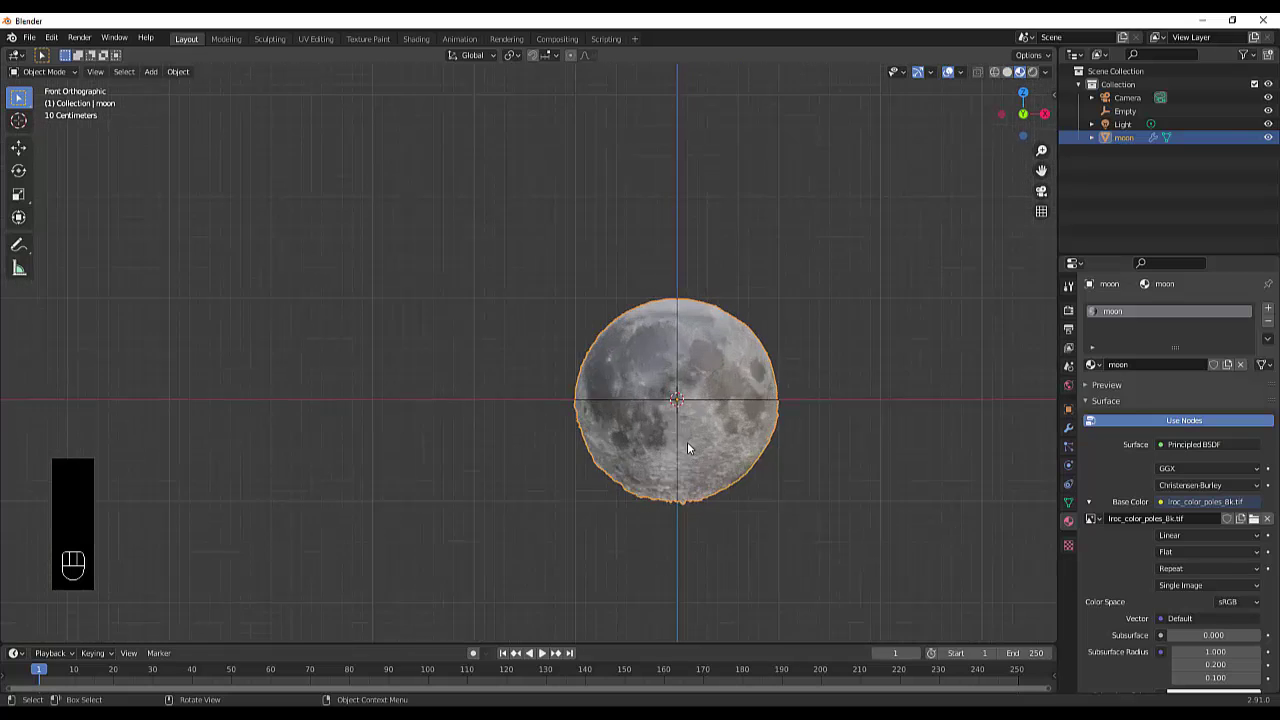
{"action": "scroll", "coordinate": [687, 448], "scroll_direction": "up", "scroll_amount": 3}
{"action": "scroll", "coordinate": [689, 434], "scroll_direction": "down", "scroll_amount": 5}
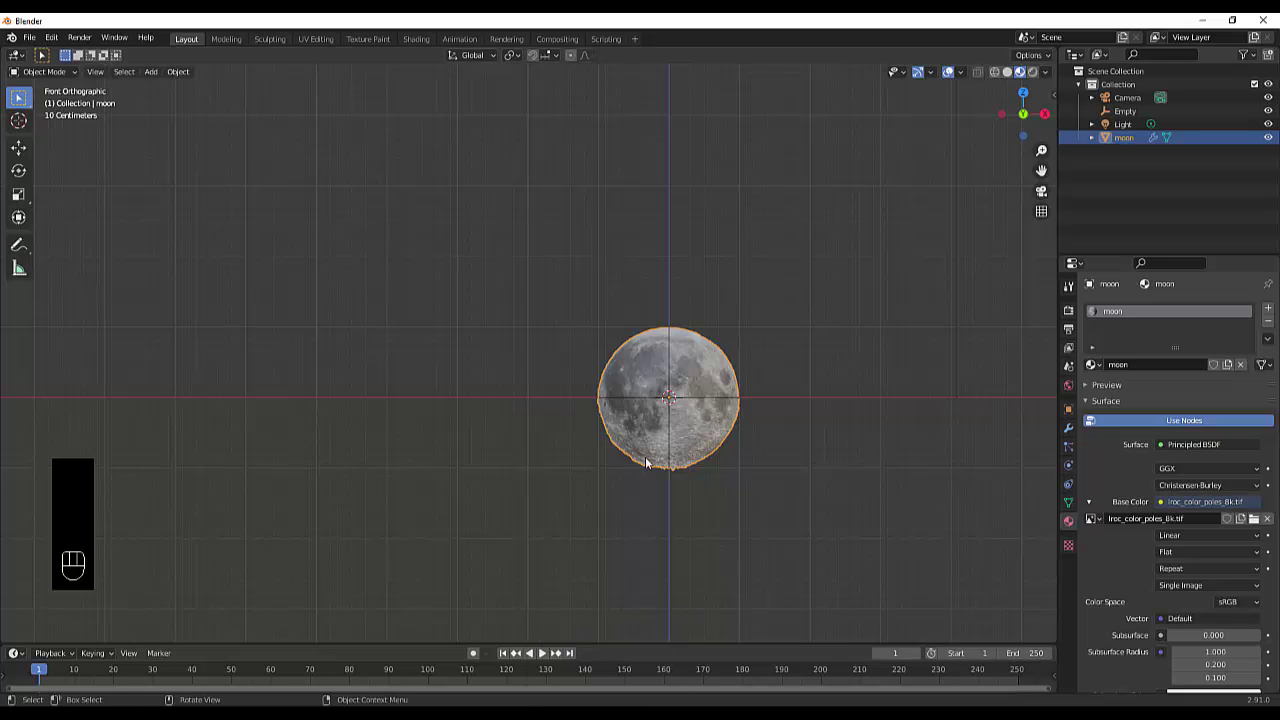
{"action": "scroll", "coordinate": [626, 364], "scroll_direction": "up", "scroll_amount": 4}
{"action": "scroll", "coordinate": [737, 530], "scroll_direction": "up", "scroll_amount": 4}
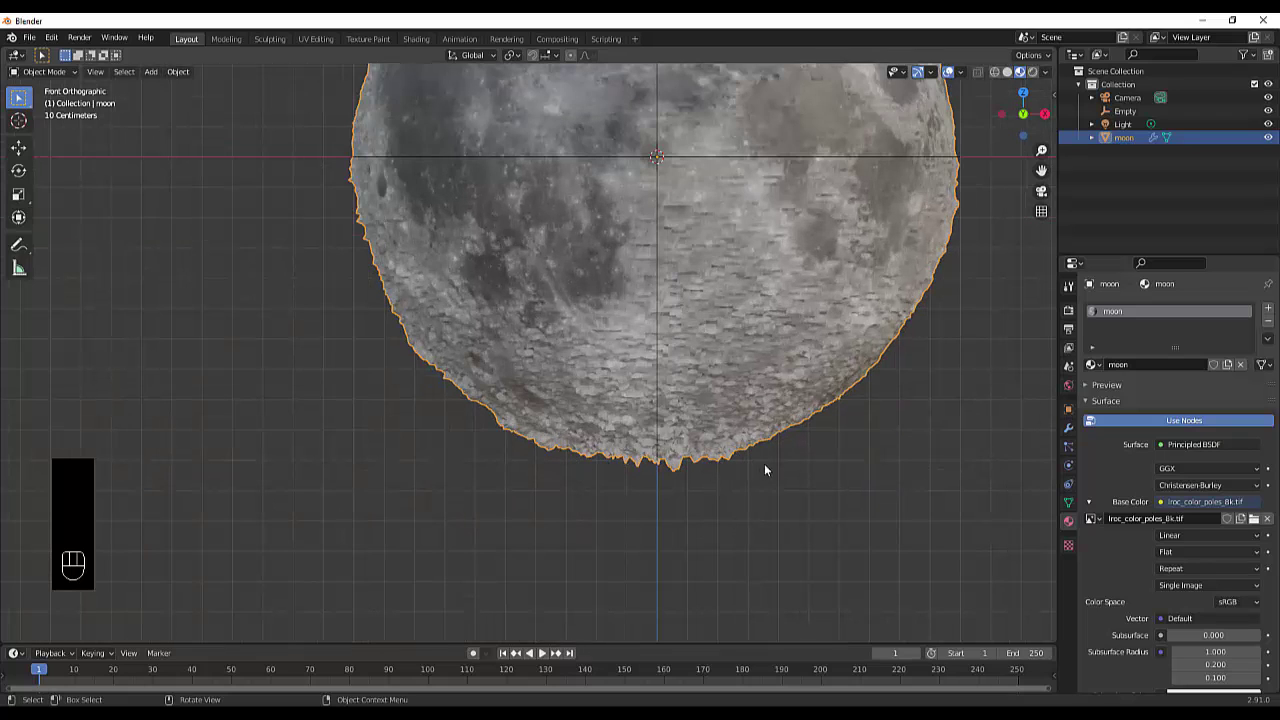
{"action": "left_click", "coordinate": [1068, 430]}
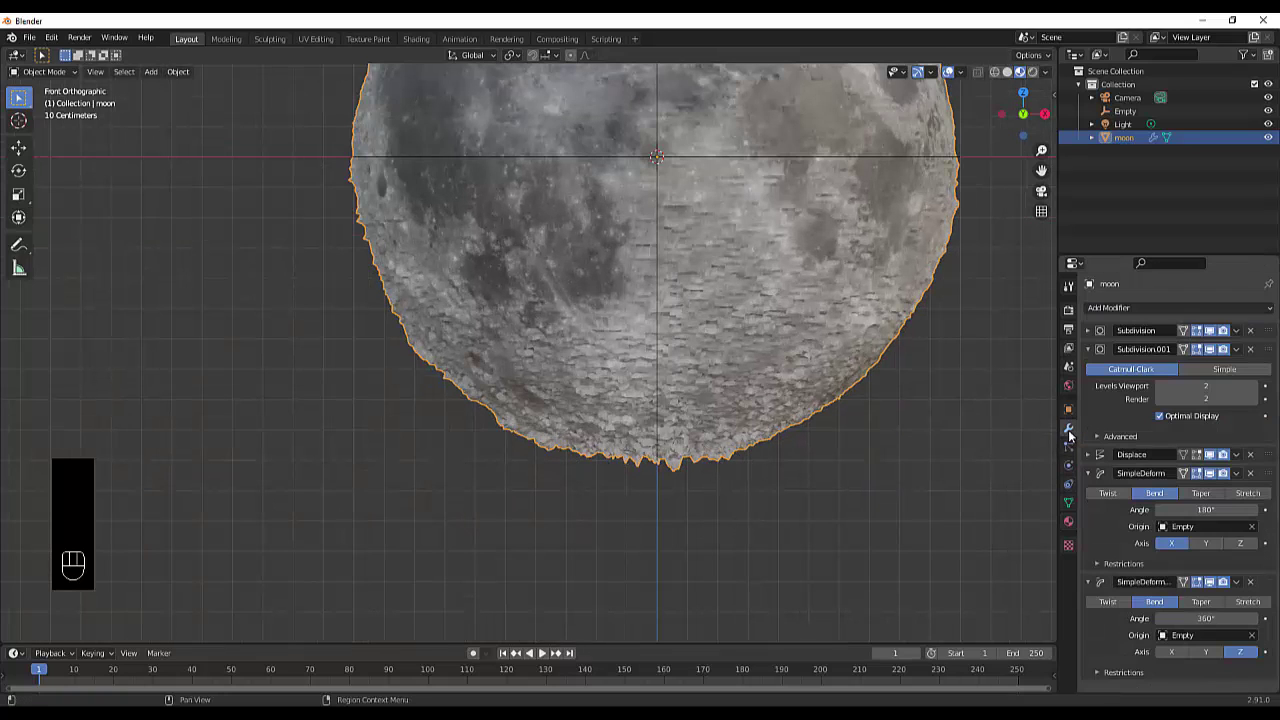
Step: Collapse the Subdivision.001 and SimpleDeform panels and set the Displace strength to 0.05
{"action": "left_click", "coordinate": [1087, 350]}
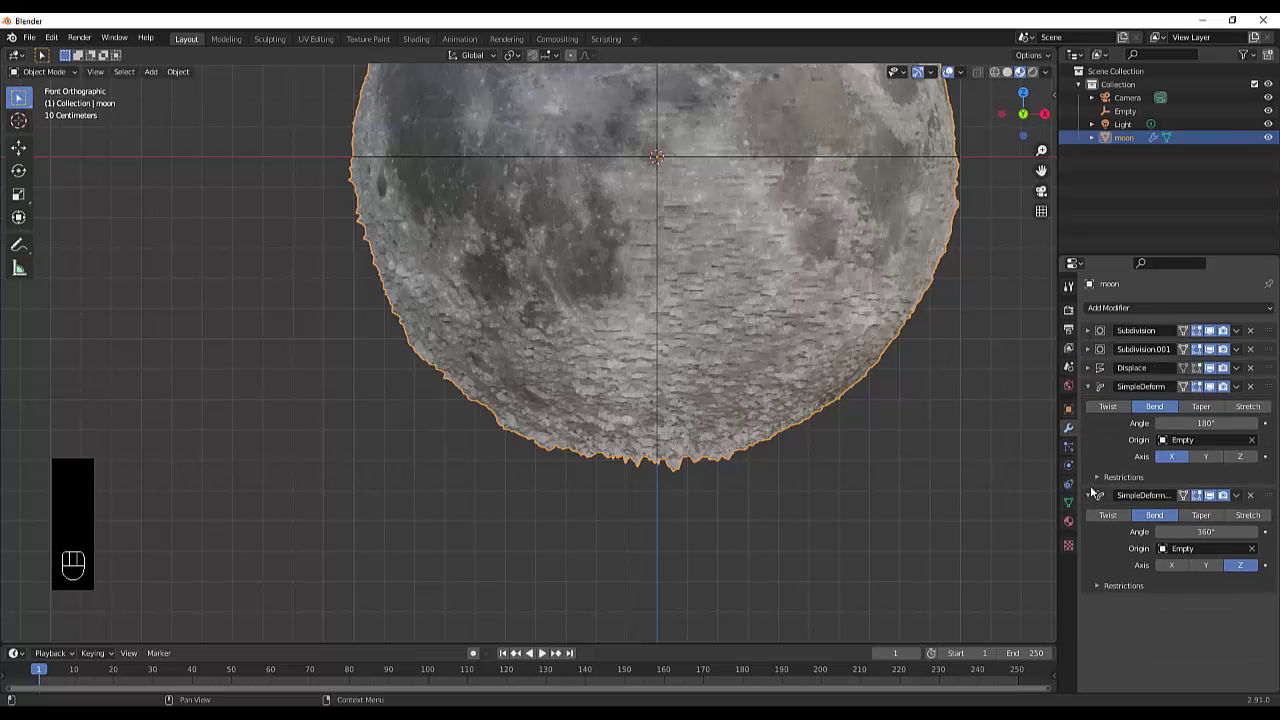
{"action": "left_click", "coordinate": [1088, 496]}
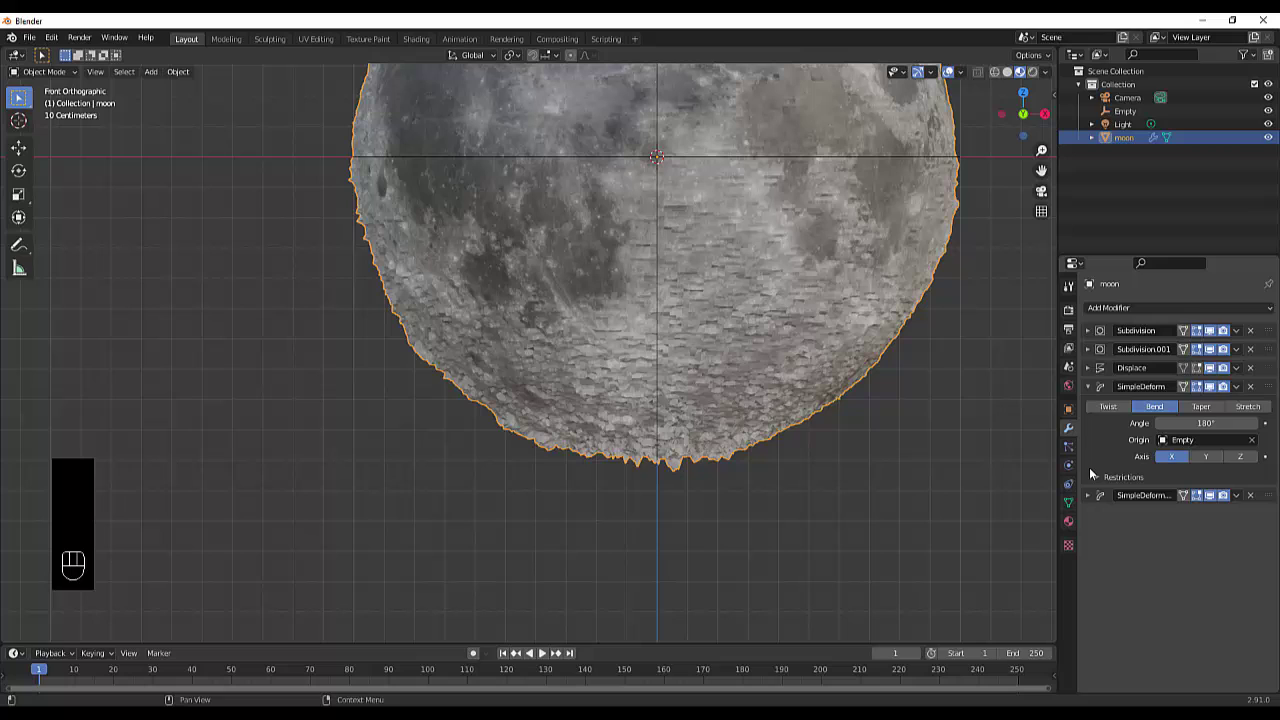
{"action": "left_click", "coordinate": [1088, 387]}
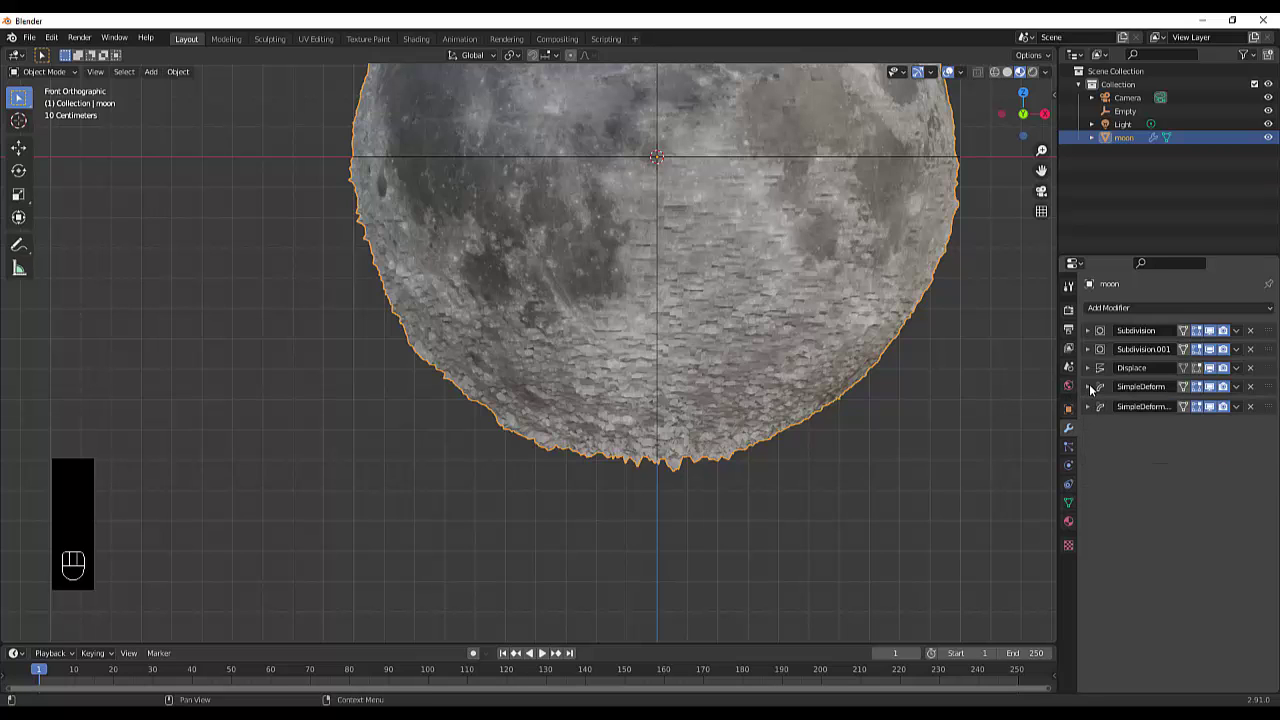
{"action": "left_click", "coordinate": [1088, 368]}
{"action": "double_click", "coordinate": [1207, 452]}
{"action": "type", "text": "0.2"}
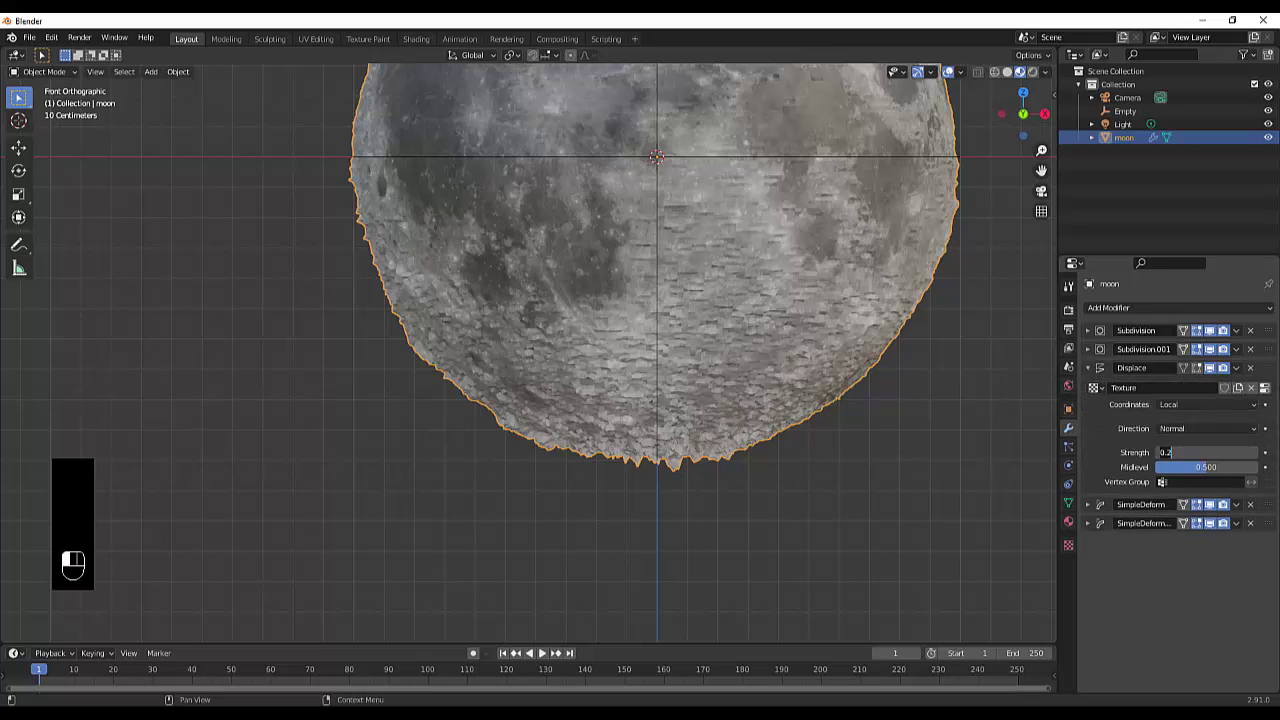
{"action": "key", "text": "BackSpace"}
{"action": "key", "text": "BackSpace"}
{"action": "type", "text": "05"}
{"action": "key", "text": "Return"}
Step: Orbit around the moon to check its smooth underside, then return to the front view
{"action": "scroll", "coordinate": [725, 446], "scroll_direction": "down", "scroll_amount": 3}
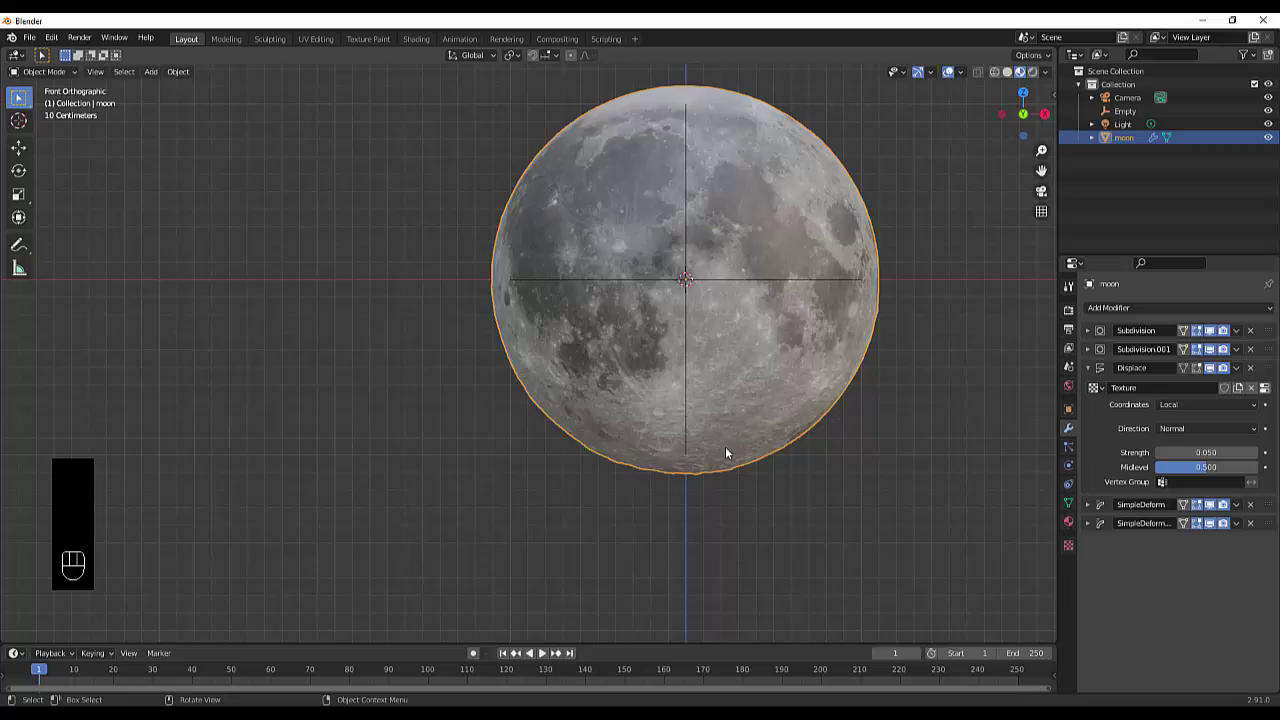
{"action": "scroll", "coordinate": [677, 506], "scroll_direction": "up", "scroll_amount": 4}
{"action": "scroll", "coordinate": [635, 494], "scroll_direction": "down", "scroll_amount": 5}
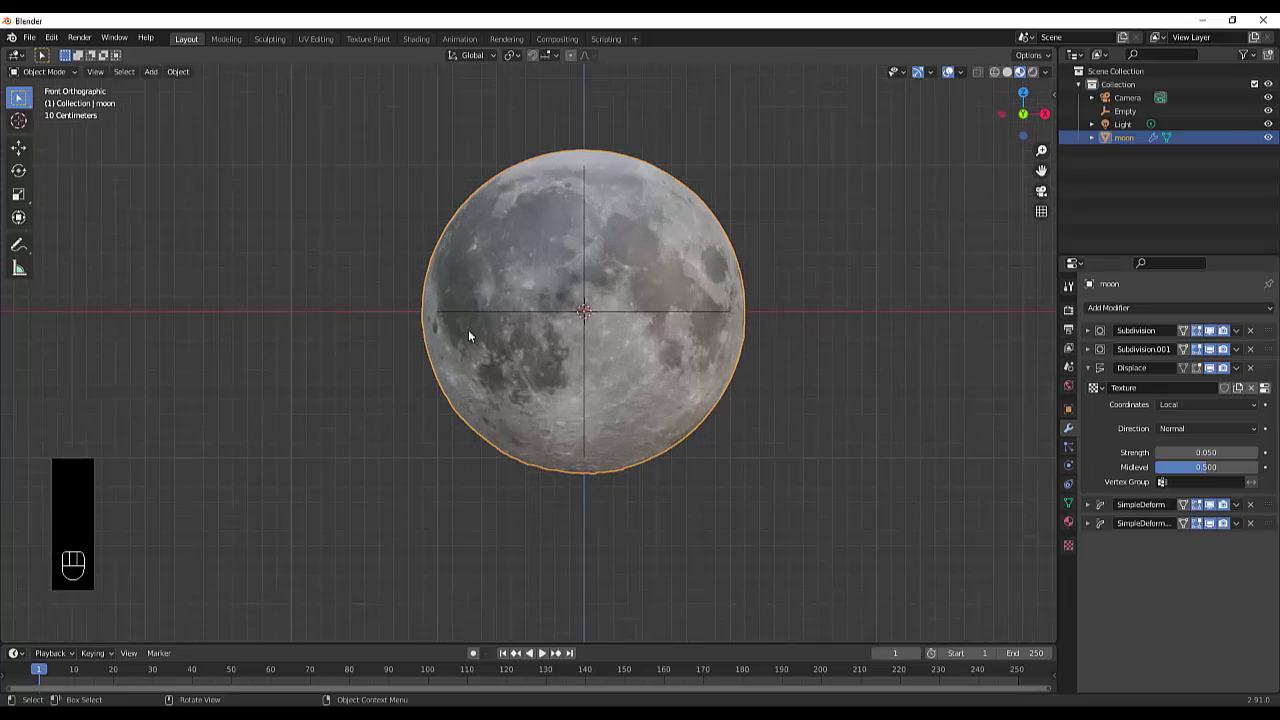
{"action": "middle_click_drag", "start_coordinate": [468, 336], "coordinate": [528, 357]}
{"action": "scroll", "coordinate": [510, 440], "scroll_direction": "down", "scroll_amount": 3}
{"action": "scroll", "coordinate": [495, 576], "scroll_direction": "up", "scroll_amount": 8}
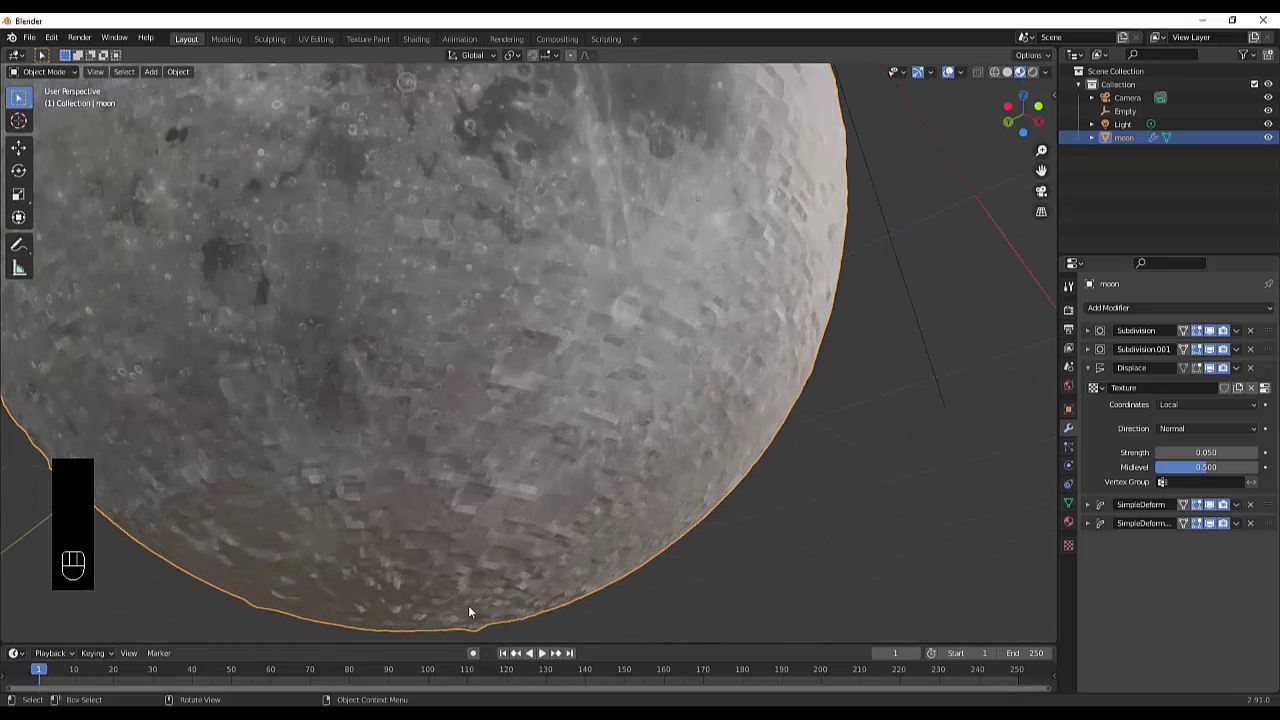
{"action": "scroll", "coordinate": [440, 612], "scroll_direction": "up", "scroll_amount": 2}
{"action": "middle_click_drag", "start_coordinate": [409, 612], "coordinate": [410, 20]}
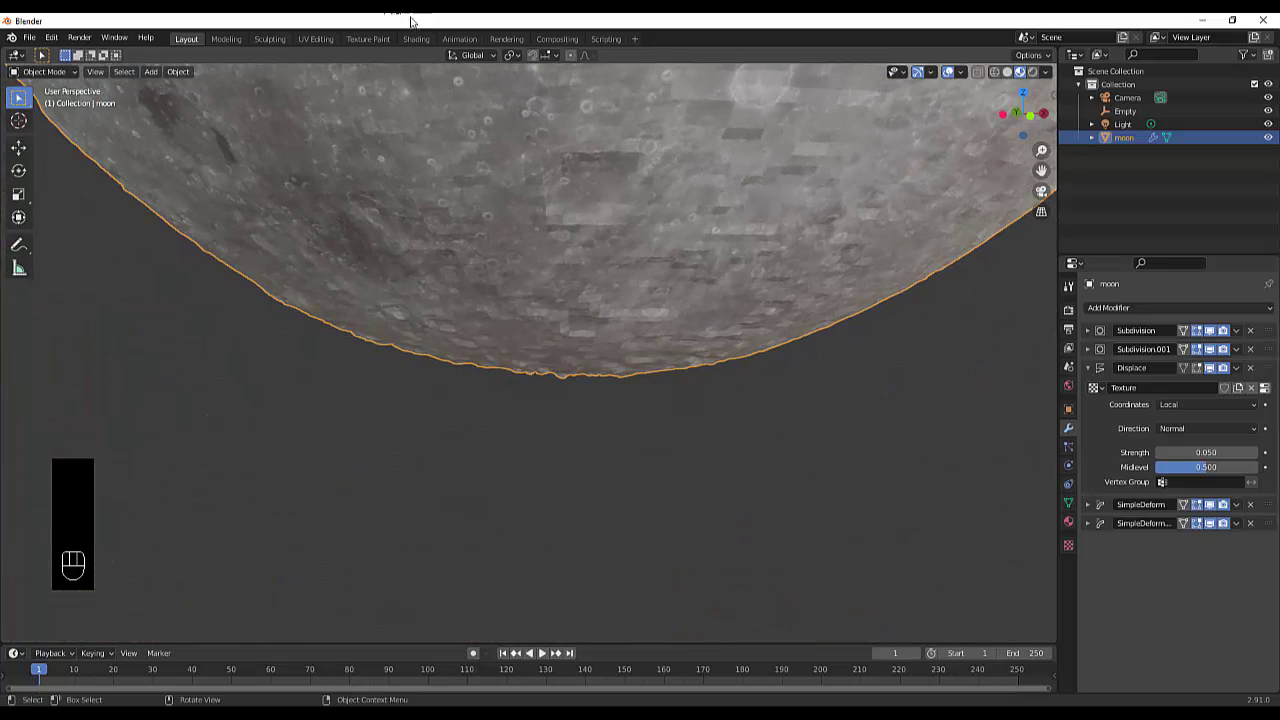
{"action": "scroll", "coordinate": [470, 182], "scroll_direction": "down", "scroll_amount": 8}
{"action": "scroll", "coordinate": [497, 176], "scroll_direction": "up", "scroll_amount": 3}
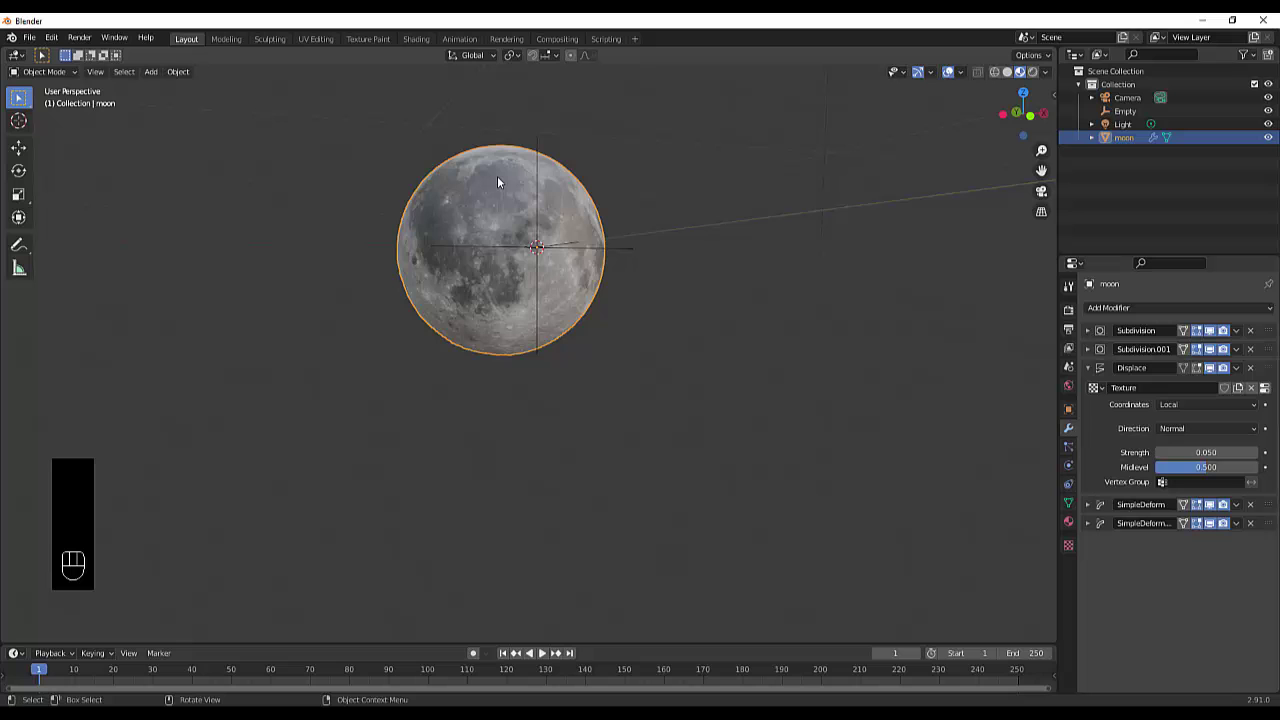
{"action": "key", "text": "KP_1"}
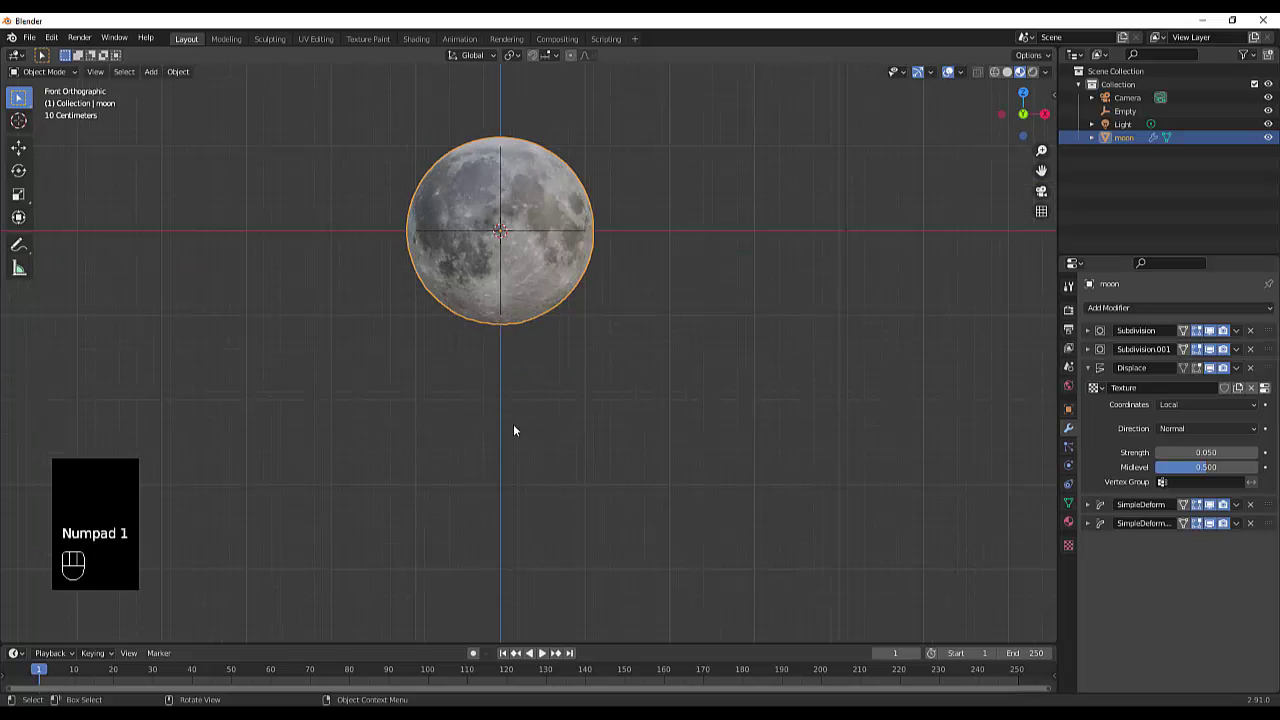
{"action": "scroll", "coordinate": [495, 380], "scroll_direction": "down", "scroll_amount": 3}
{"action": "scroll", "coordinate": [589, 429], "scroll_direction": "up", "scroll_amount": 6}
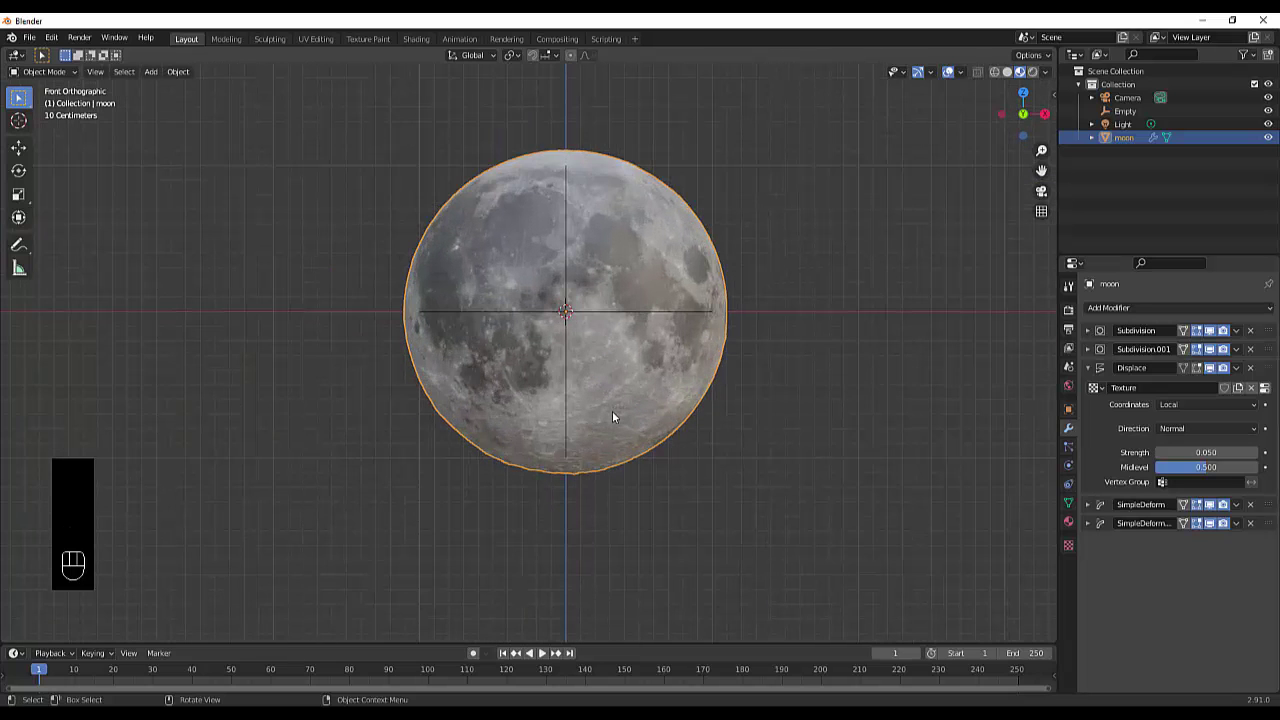
{"action": "scroll", "coordinate": [613, 417], "scroll_direction": "down", "scroll_amount": 3}
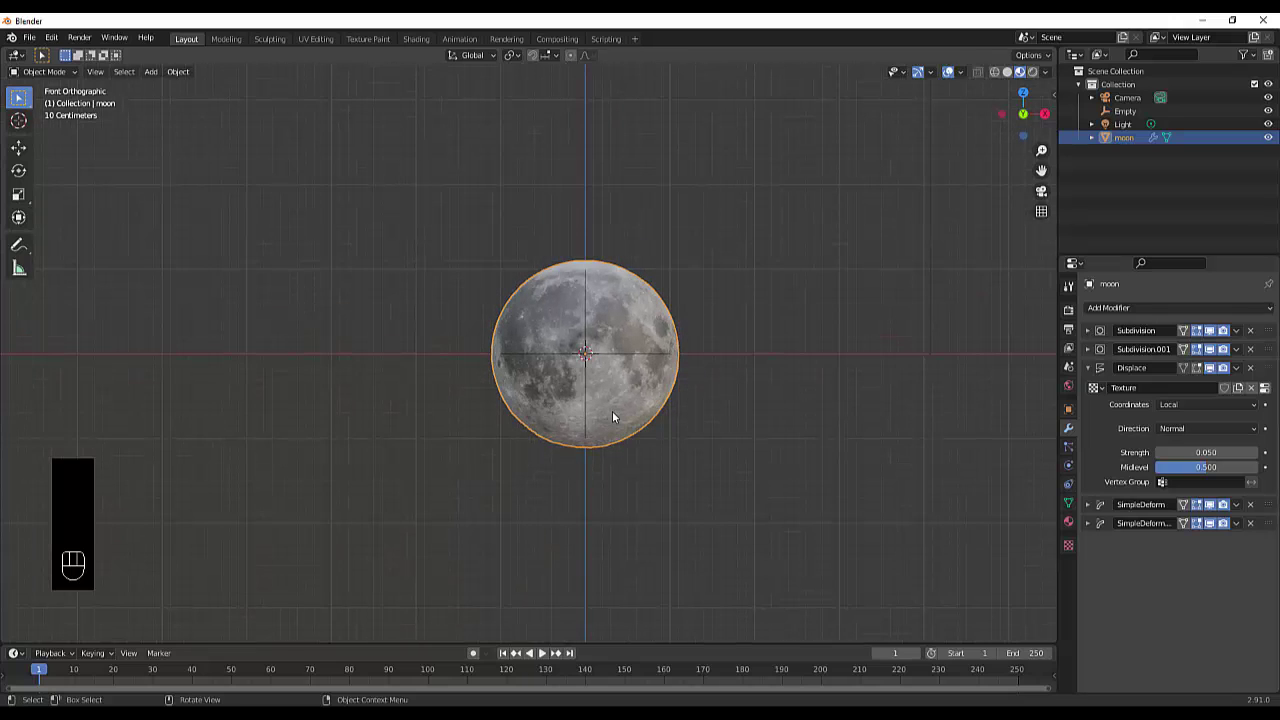
{"action": "key", "text": "shift+a"}
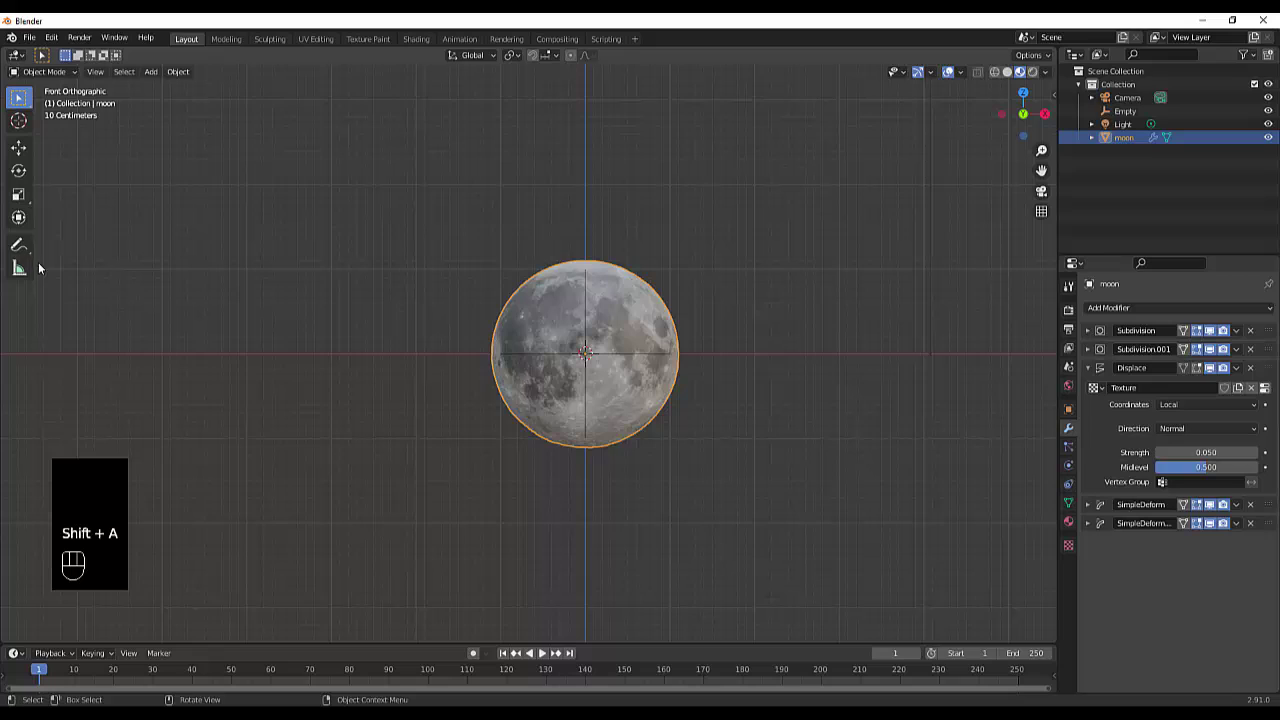
Step: Create a collection named 'moon' and move the moon object into it
{"action": "right_click", "coordinate": [1121, 178]}
{"action": "left_click", "coordinate": [1121, 178]}
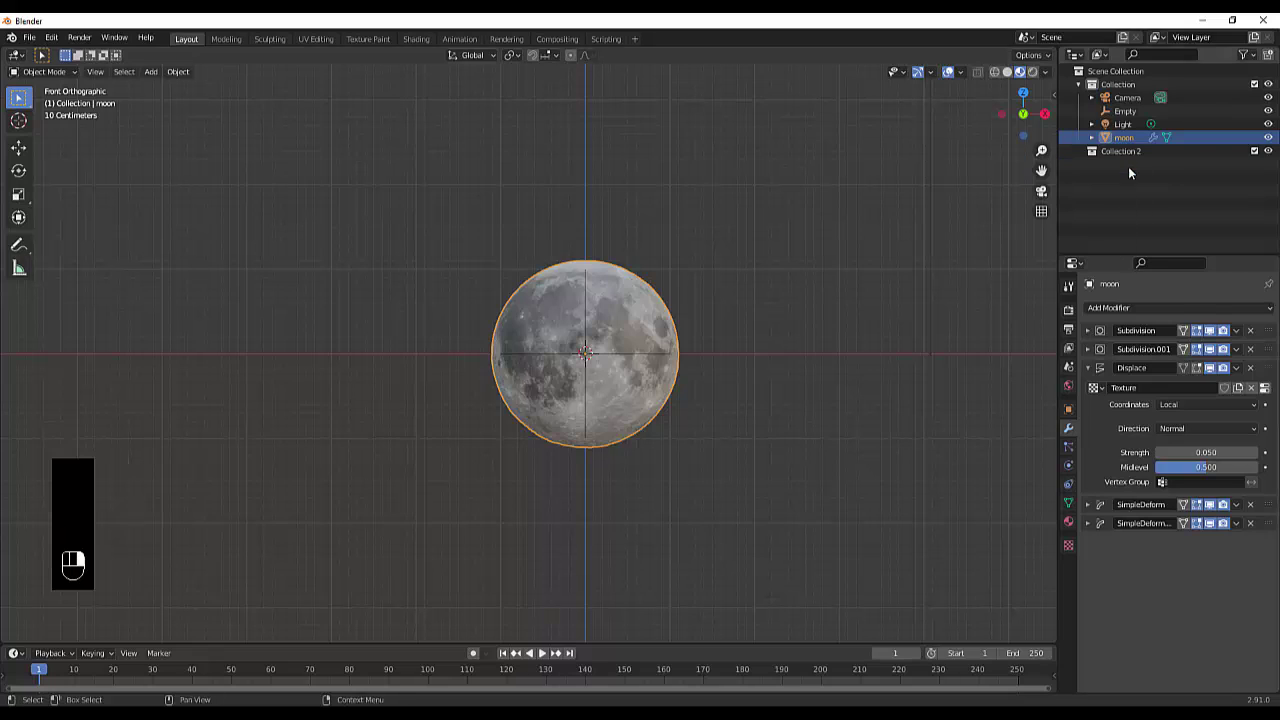
{"action": "double_click", "coordinate": [1125, 152]}
{"action": "type", "text": "m"}
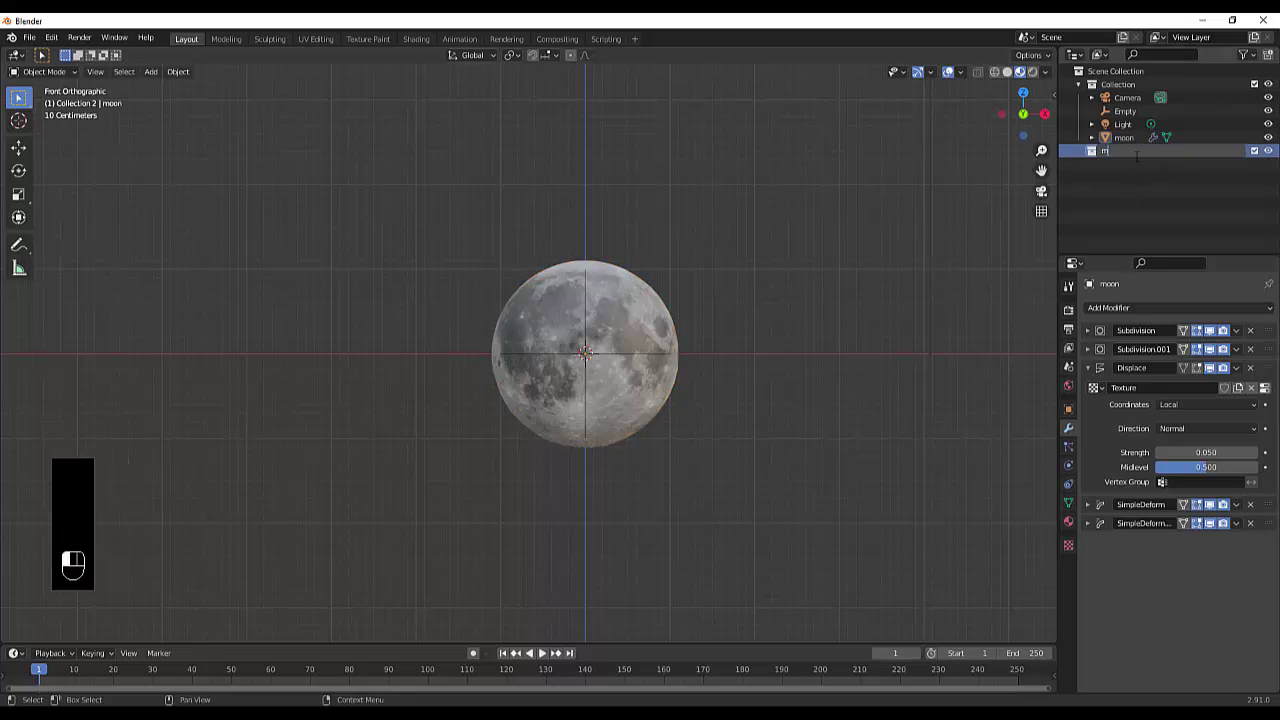
{"action": "type", "text": "oon"}
{"action": "key", "text": "Return"}
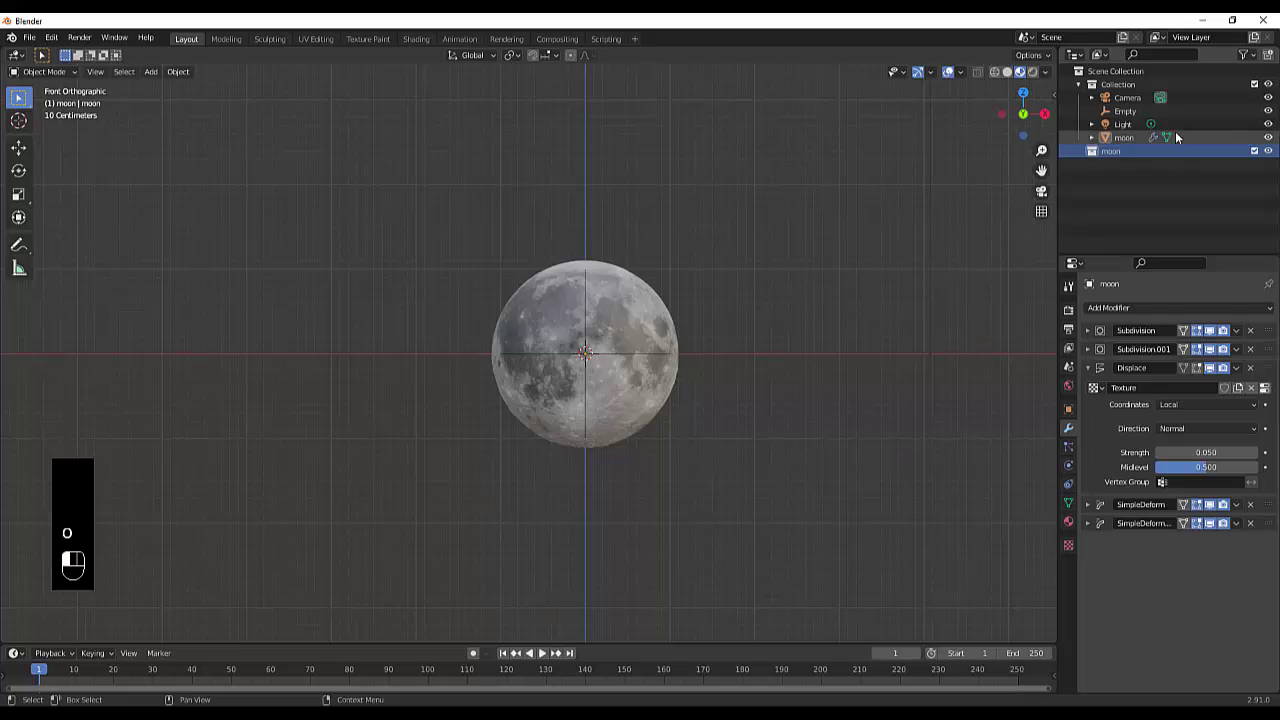
{"action": "mouse_move", "coordinate": [1124, 138]}
{"action": "left_mouse_down"}
{"action": "mouse_move", "coordinate": [1130, 152]}
{"action": "mouse_move", "coordinate": [1112, 142]}
{"action": "left_mouse_up"}
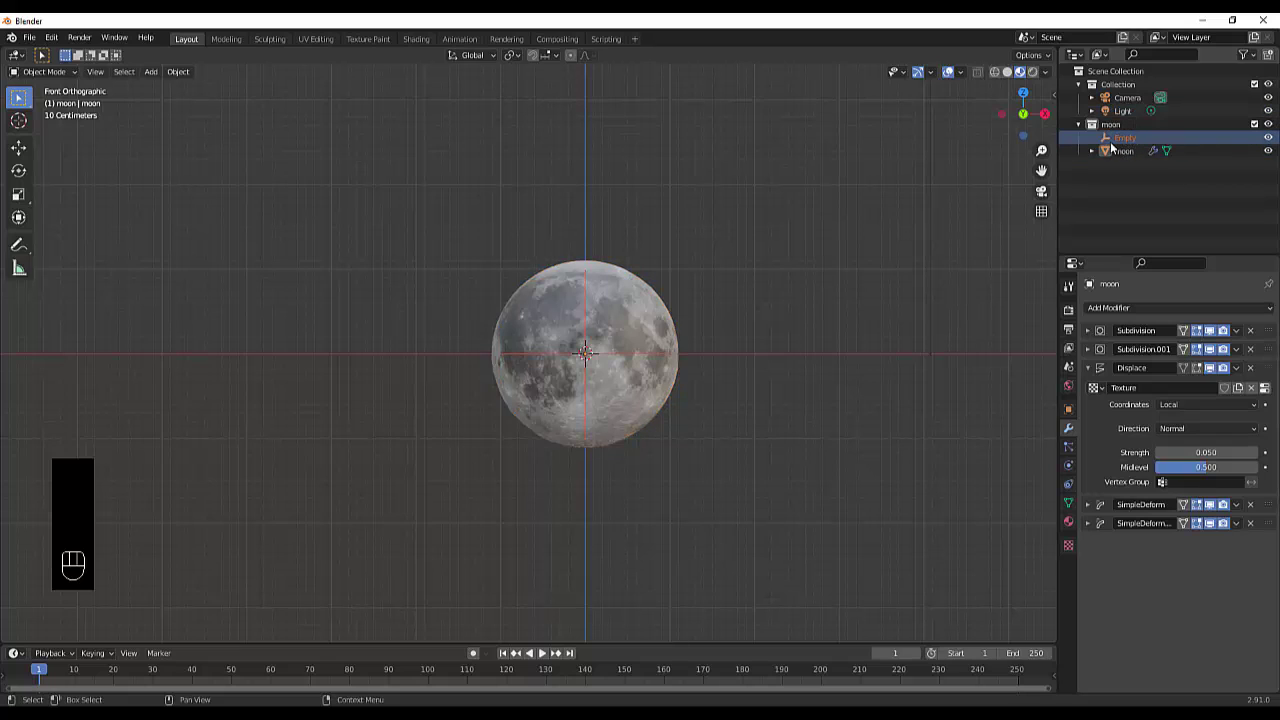
{"action": "left_click", "coordinate": [1078, 124]}
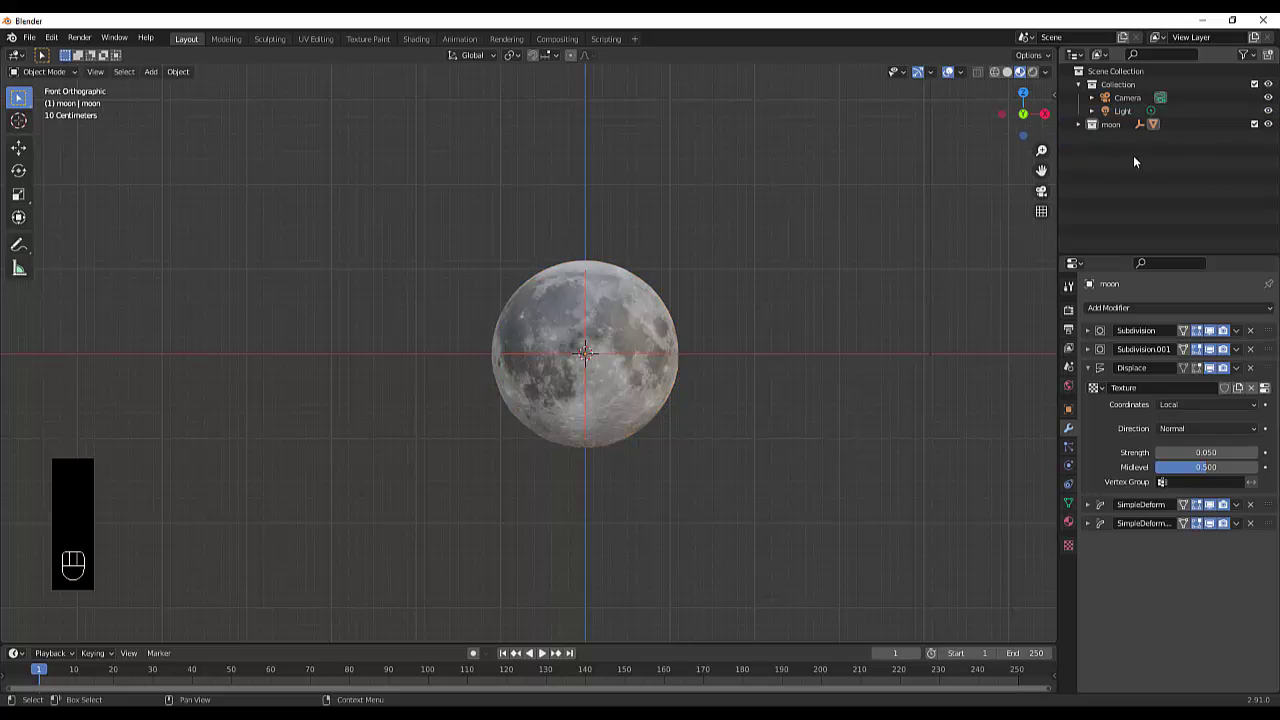
Step: Add a second collection and name it 'ligt rig'
{"action": "right_click", "coordinate": [1098, 152]}
{"action": "left_click", "coordinate": [1108, 159]}
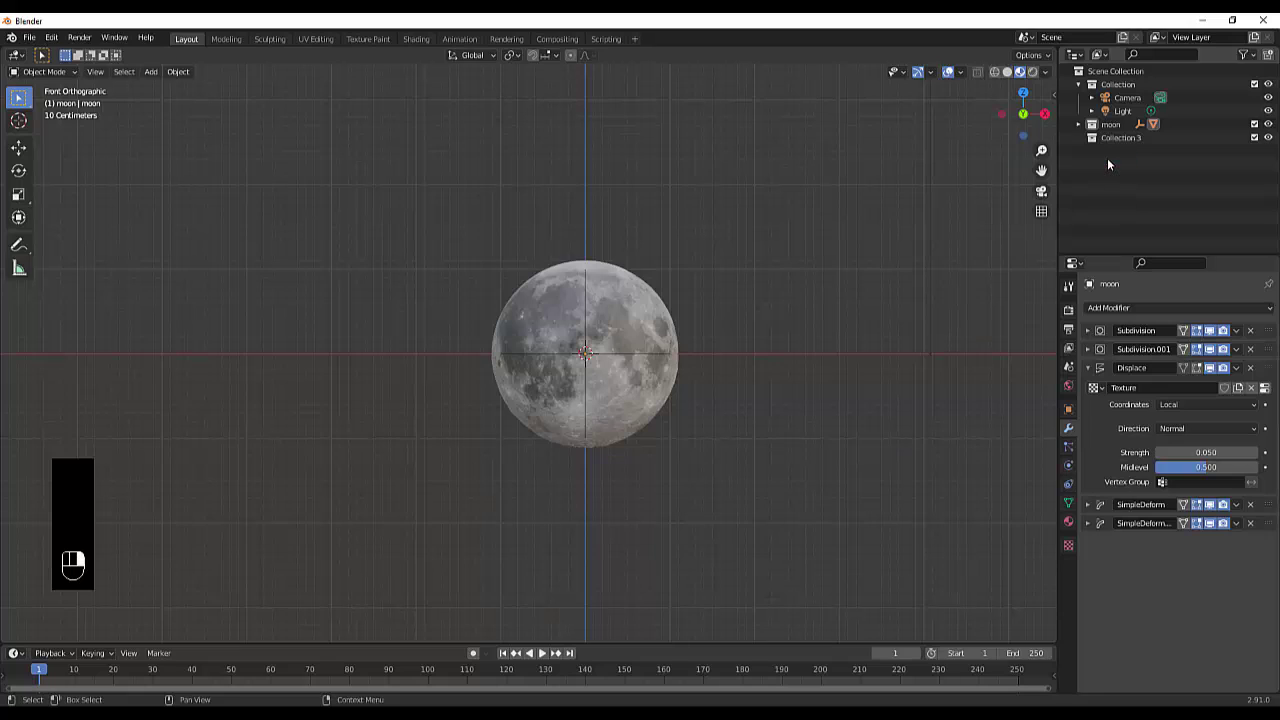
{"action": "left_click", "coordinate": [1133, 139]}
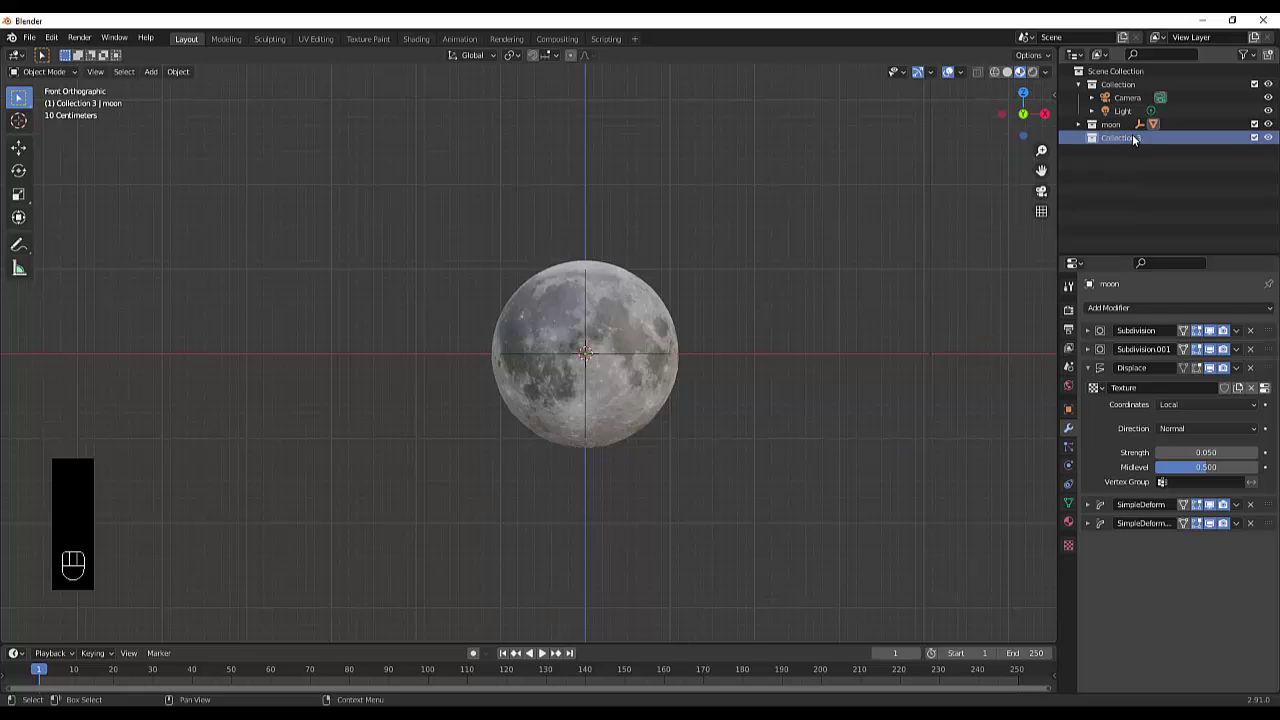
{"action": "double_click", "coordinate": [1133, 139]}
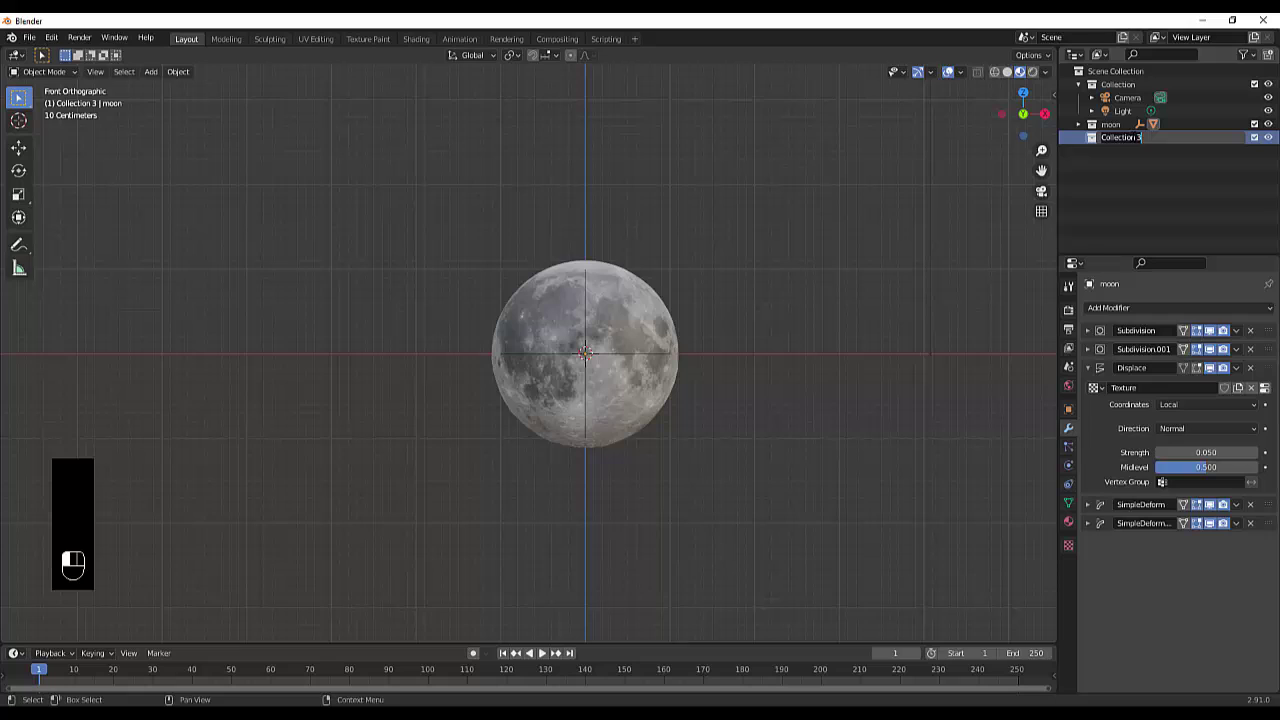
{"action": "key", "text": "BackSpace"}
{"action": "type", "text": "lightrig"}
{"action": "key", "text": "Return"}
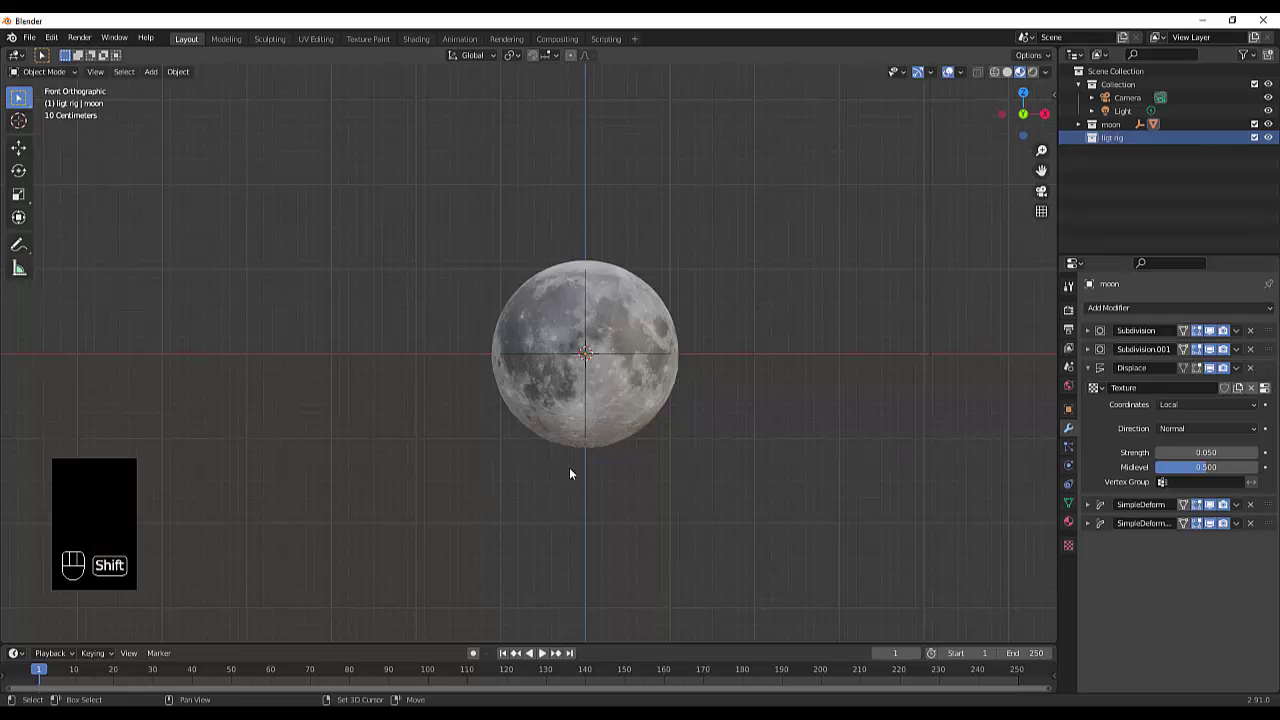
Step: Add a circle empty and rotate it 90° on the X axis
{"action": "key", "text": "shift+a"}
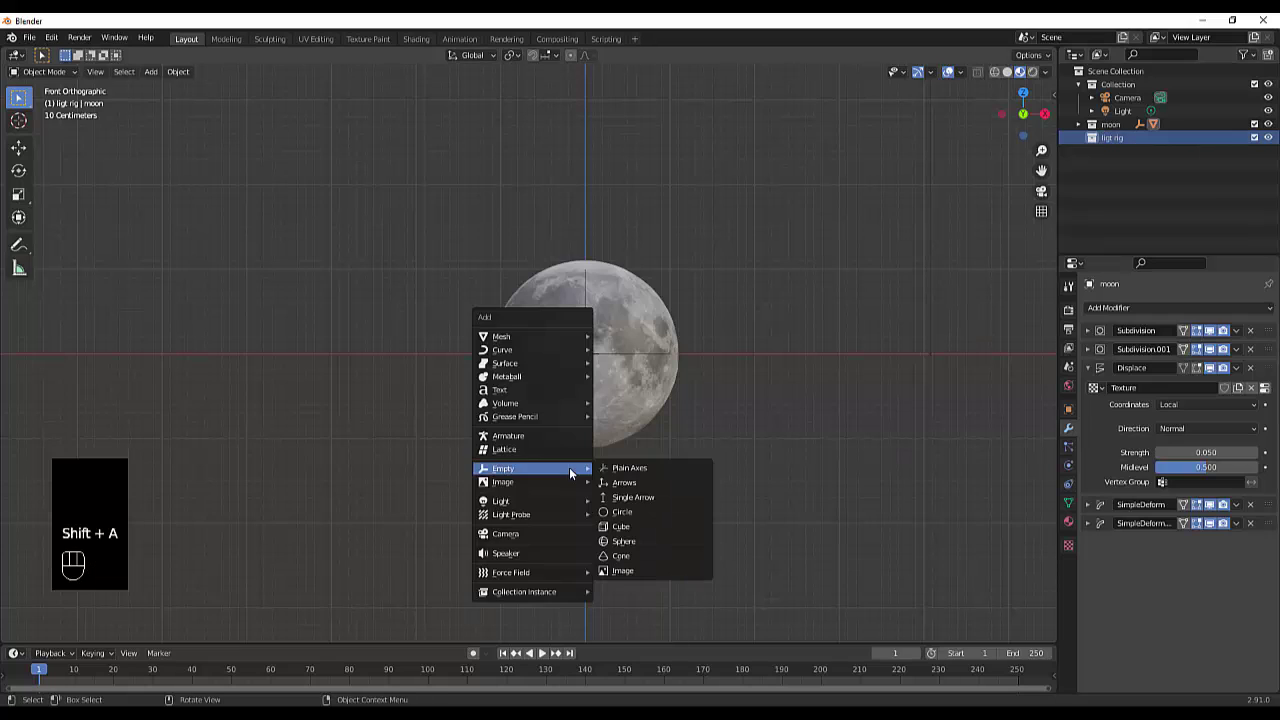
{"action": "left_click", "coordinate": [636, 512]}
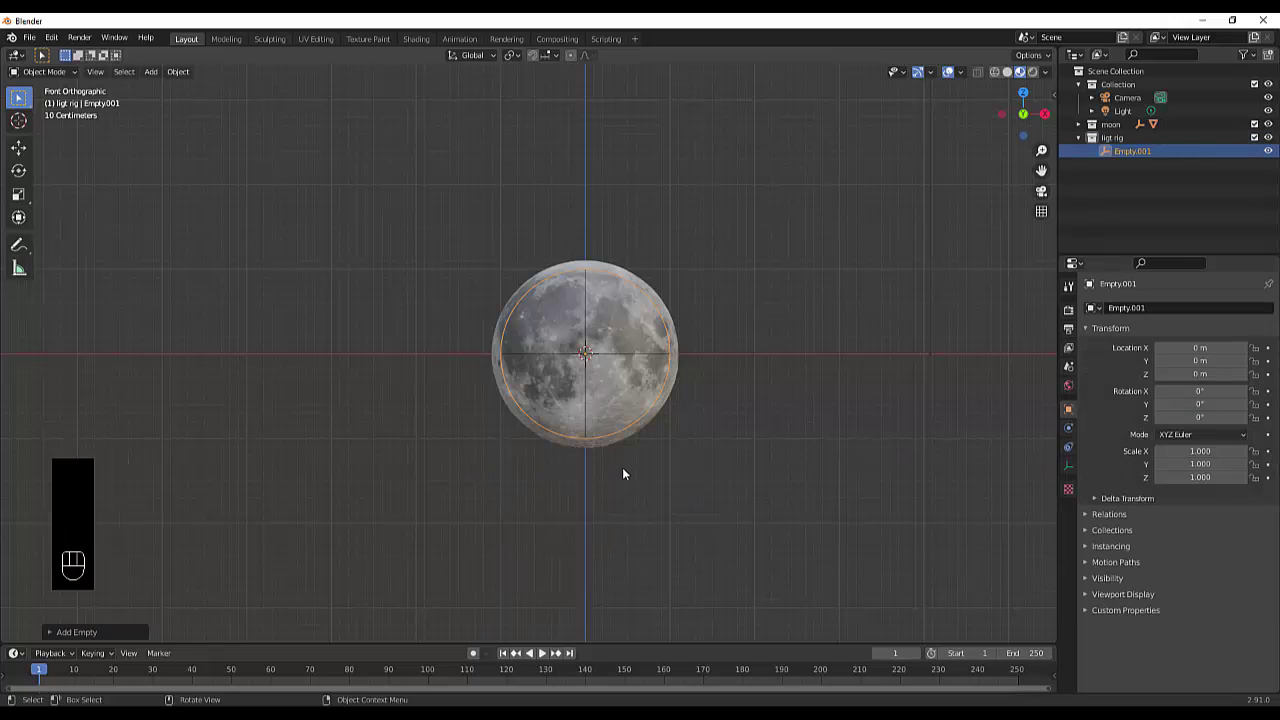
{"action": "key", "text": "r"}
{"action": "key", "text": "x"}
{"action": "key", "text": "9"}
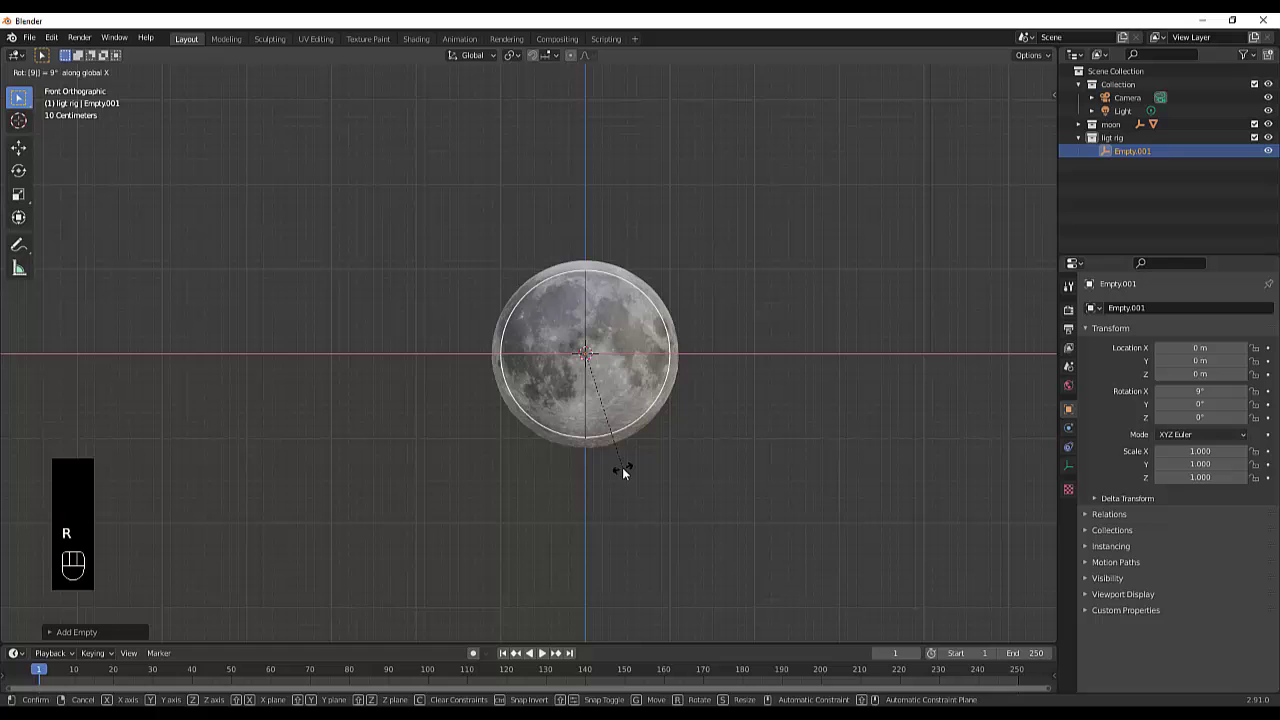
{"action": "key", "text": "0"}
{"action": "left_click", "coordinate": [622, 467]}
Step: From the top view, move the circle empty and scale it to 1.398 so it rings the moon
{"action": "key", "text": "KP_7"}
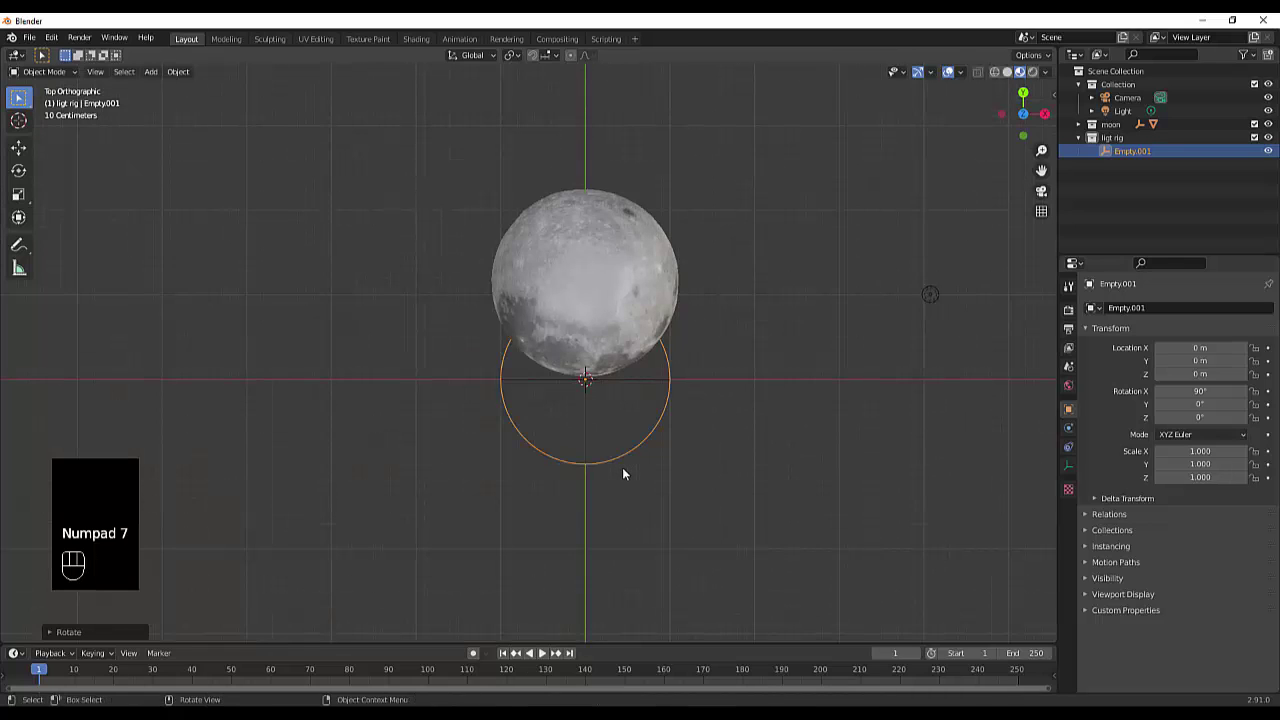
{"action": "scroll", "coordinate": [622, 467], "scroll_direction": "down", "scroll_amount": 4}
{"action": "scroll", "coordinate": [626, 468], "scroll_direction": "up", "scroll_amount": 5}
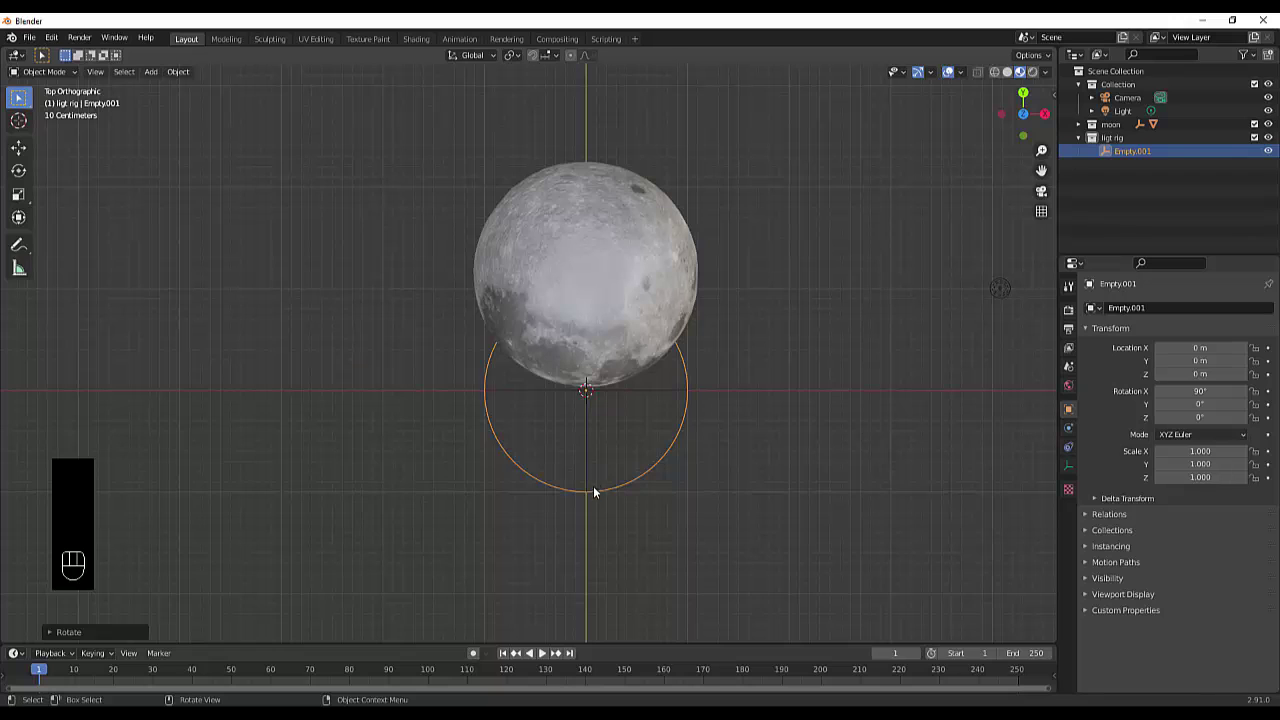
{"action": "key", "text": "g"}
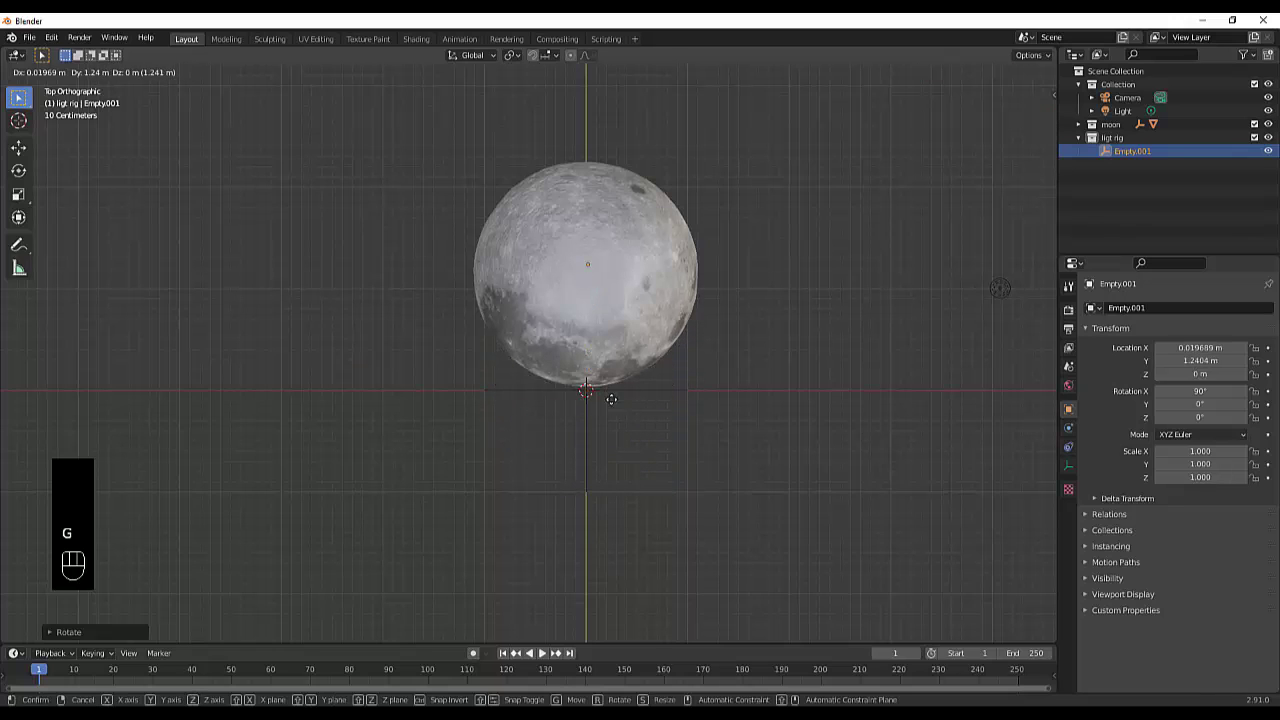
{"action": "left_click", "coordinate": [602, 415]}
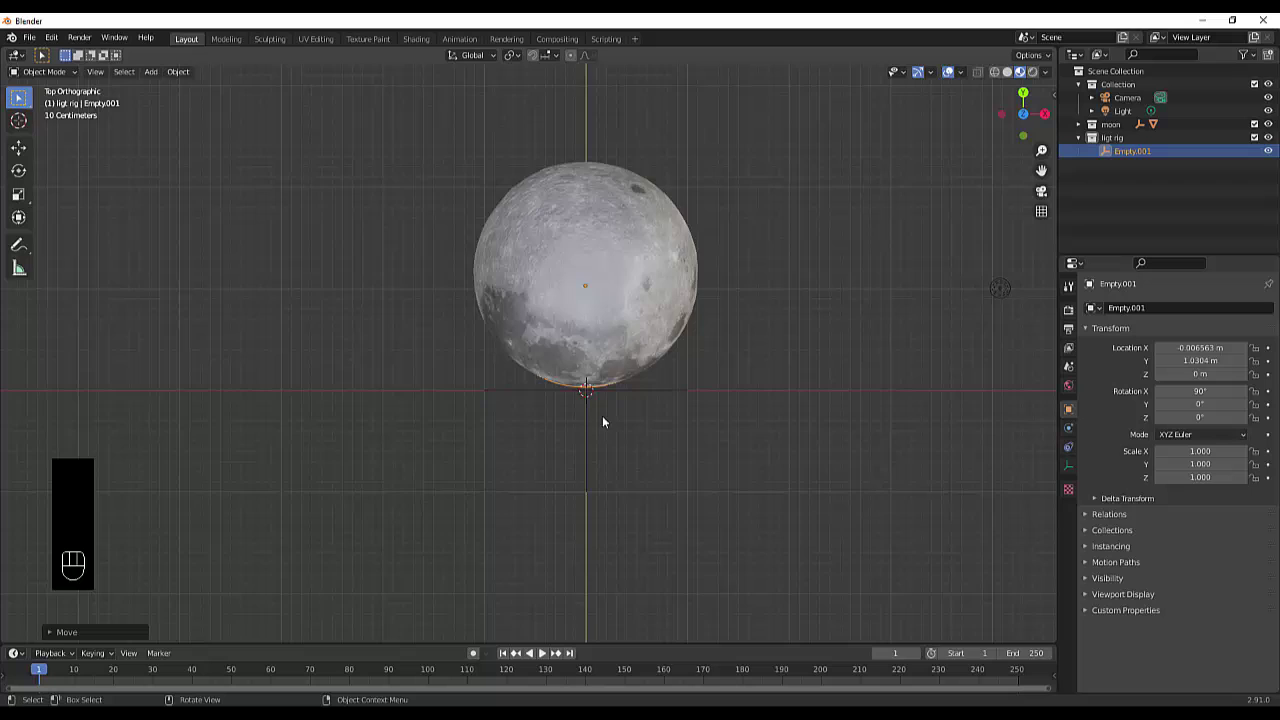
{"action": "scroll", "coordinate": [601, 416], "scroll_direction": "down", "scroll_amount": 5}
{"action": "scroll", "coordinate": [610, 318], "scroll_direction": "up", "scroll_amount": 5}
{"action": "key", "text": "s"}
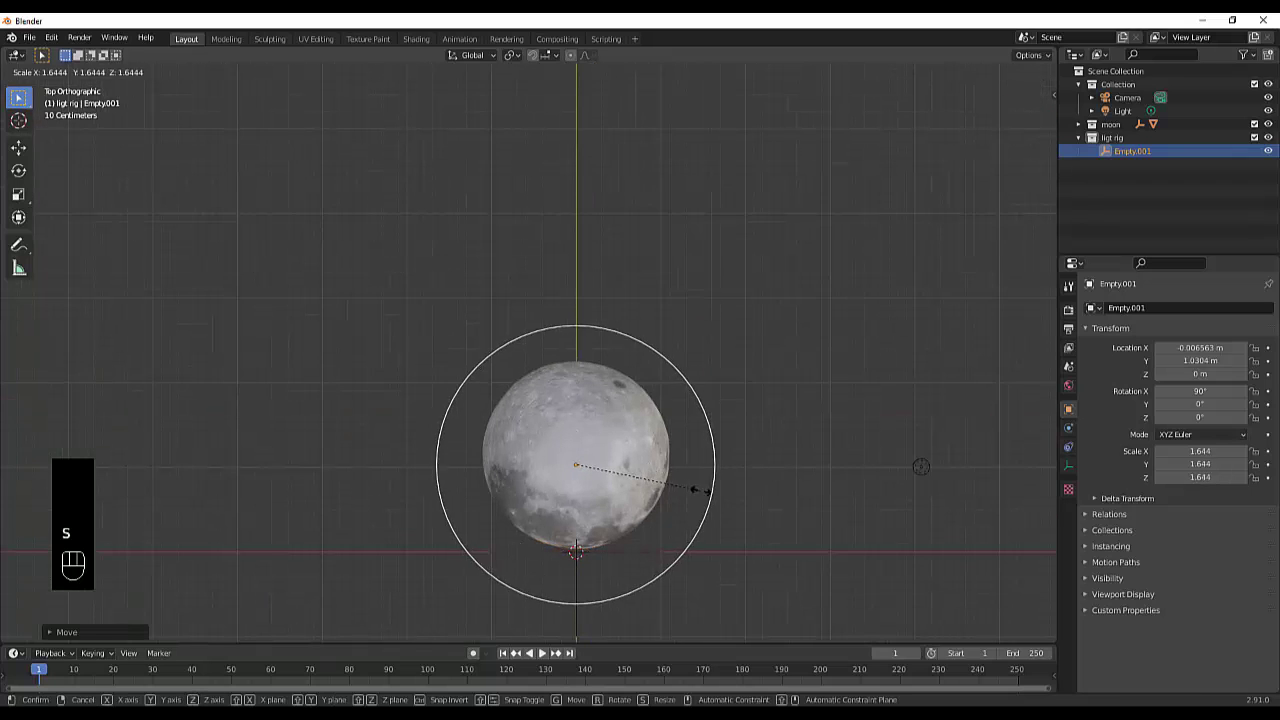
{"action": "left_click", "coordinate": [680, 480]}
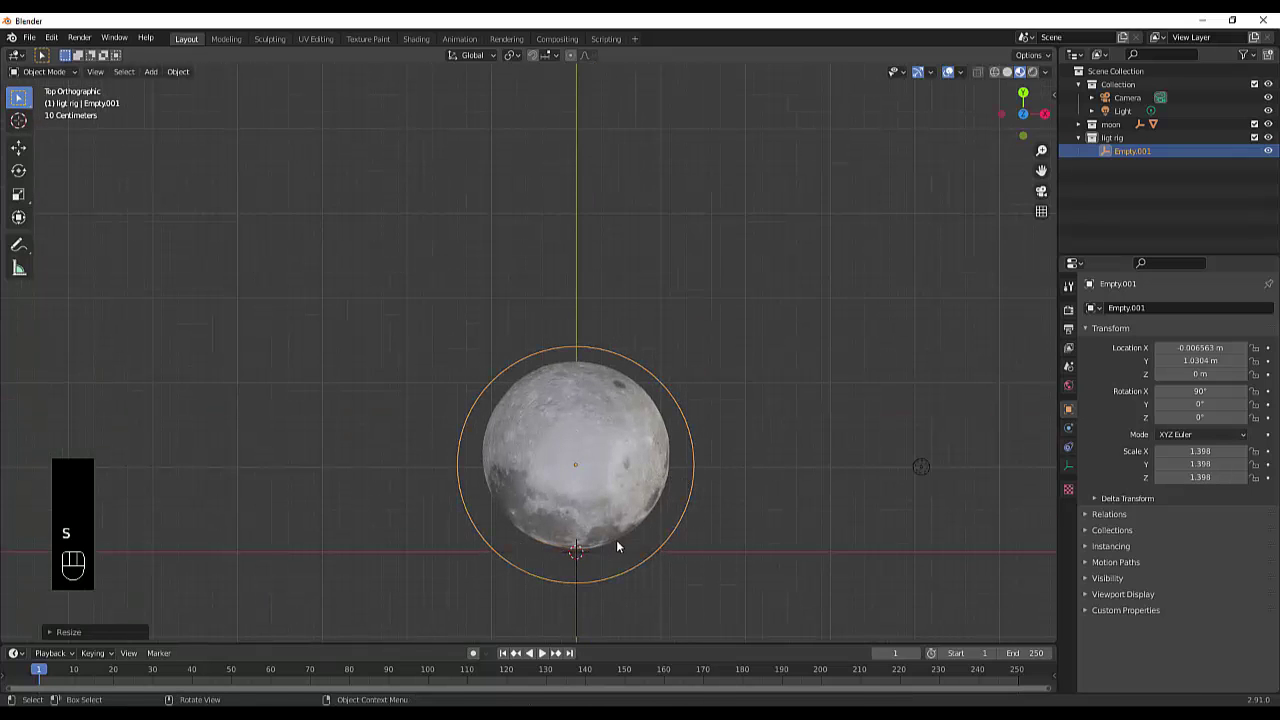
{"action": "key", "text": "g"}
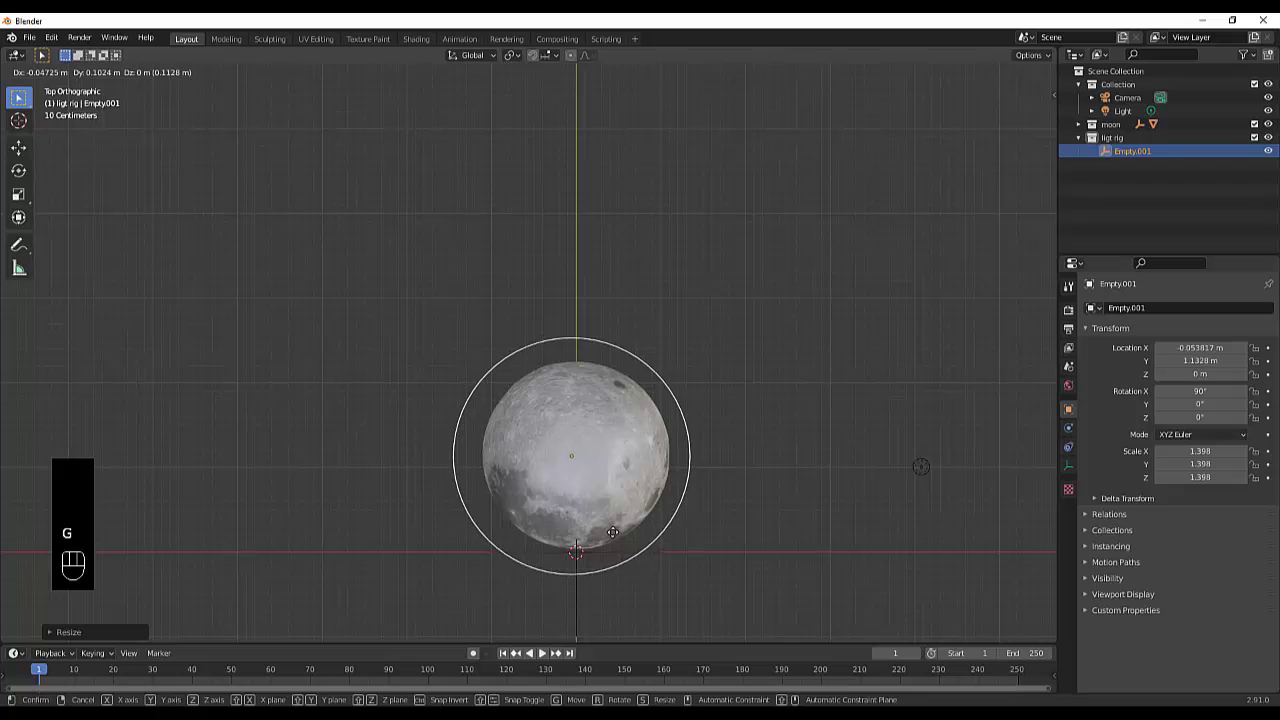
{"action": "left_click", "coordinate": [613, 531]}
{"action": "scroll", "coordinate": [575, 611], "scroll_direction": "down", "scroll_amount": 6}
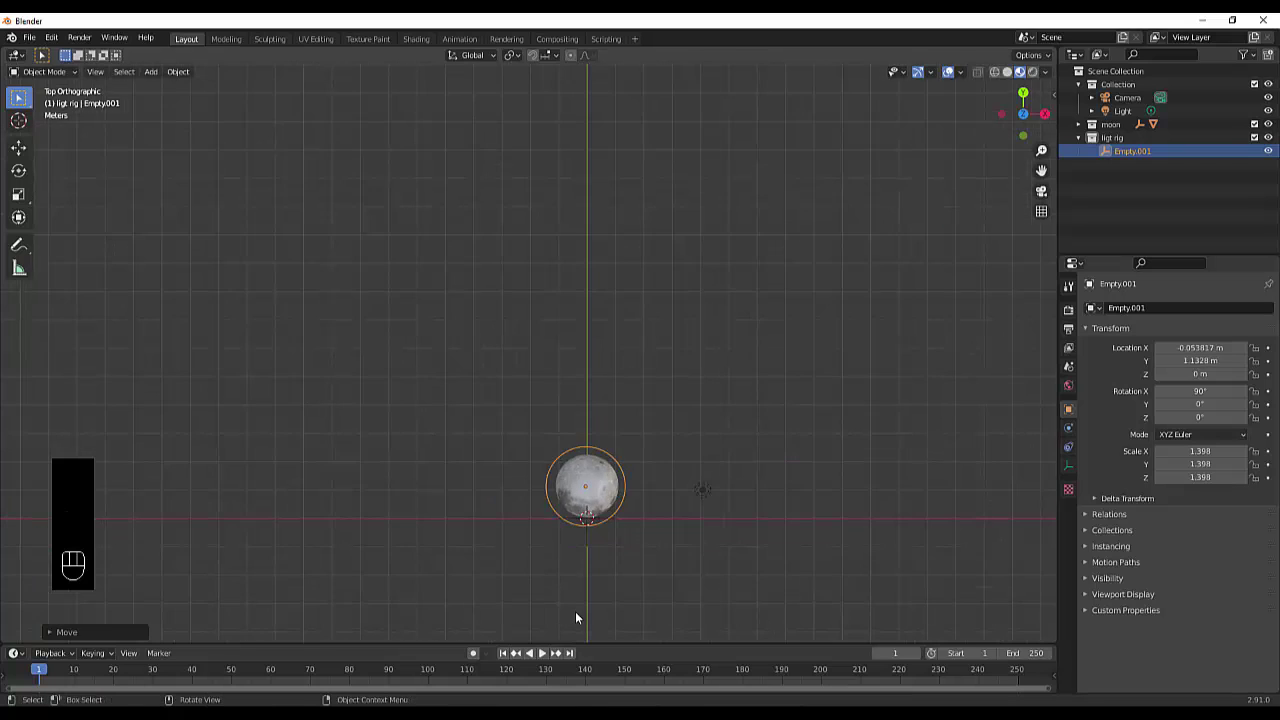
{"action": "scroll", "coordinate": [594, 554], "scroll_direction": "up", "scroll_amount": 4}
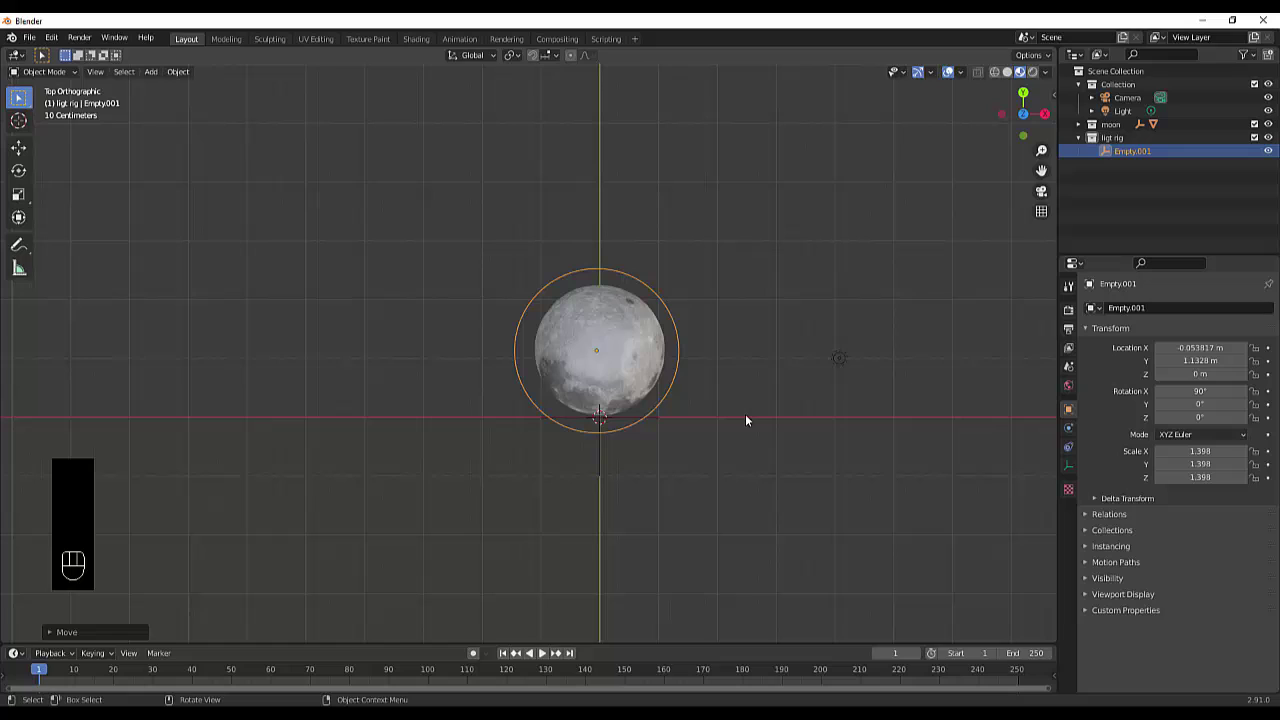
Step: Rename Empty.001 to 'light rig'
{"action": "double_click", "coordinate": [1120, 153]}
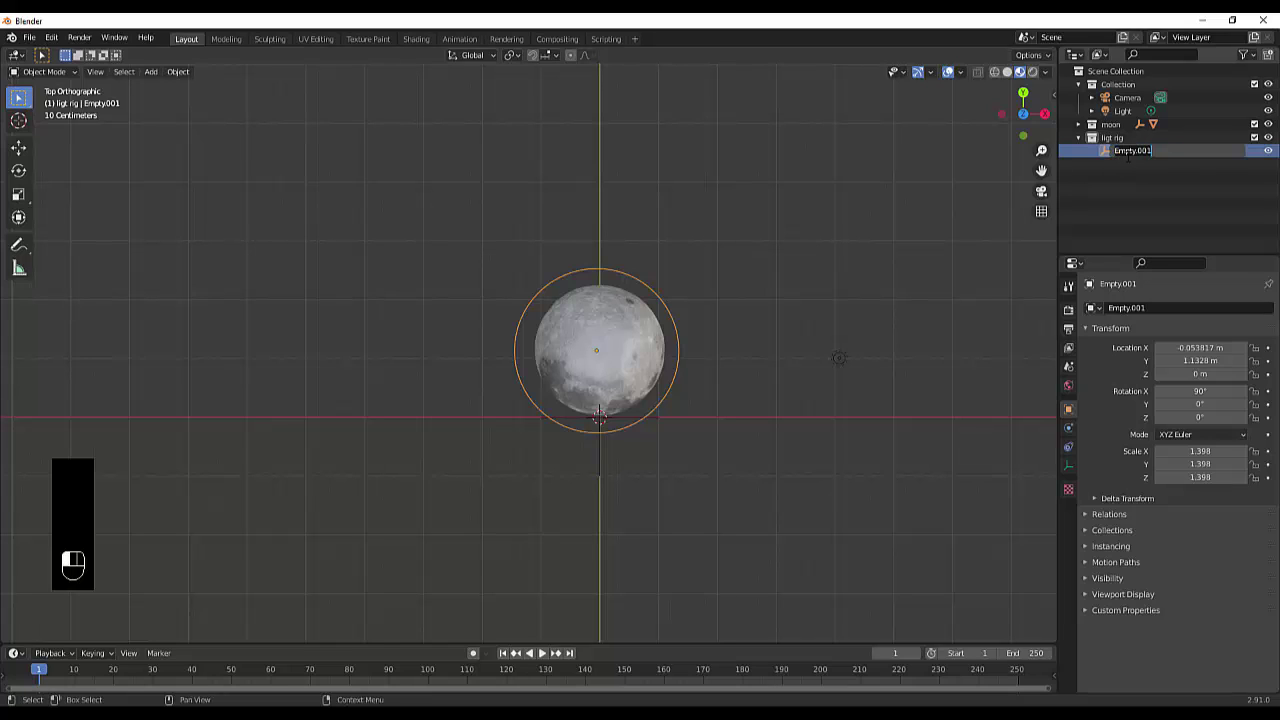
{"action": "type", "text": "light rig"}
{"action": "key", "text": "Return"}
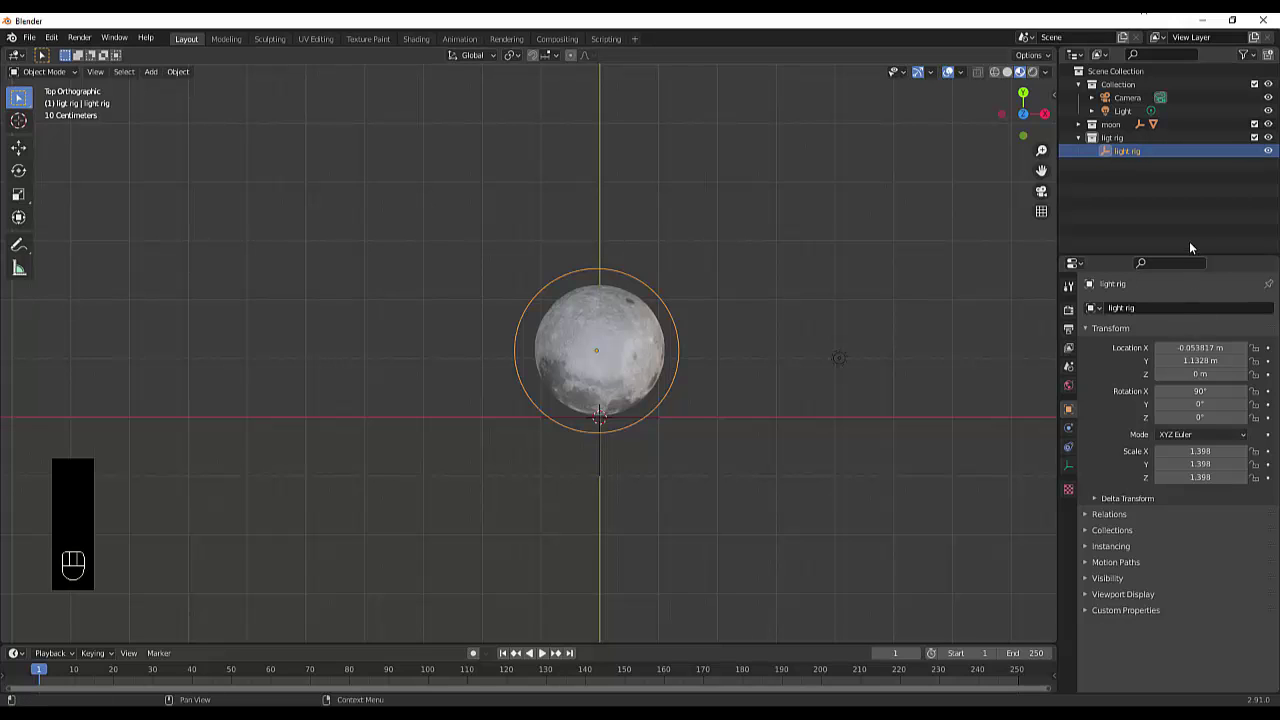
Step: Move the Light into the ligt rig collection and rename it 'sun'
{"action": "left_click", "coordinate": [1121, 112]}
{"action": "left_click_drag", "start_coordinate": [1121, 112], "coordinate": [1133, 156]}
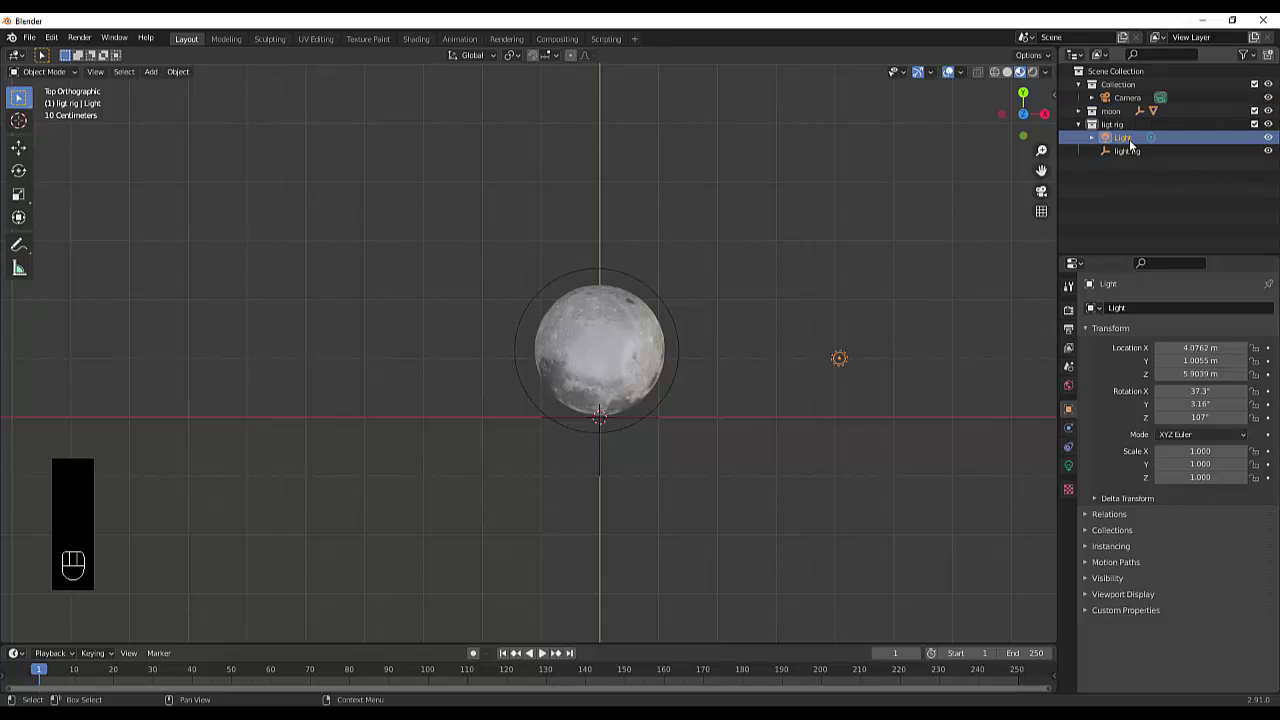
{"action": "double_click", "coordinate": [1130, 142]}
{"action": "type", "text": "sun"}
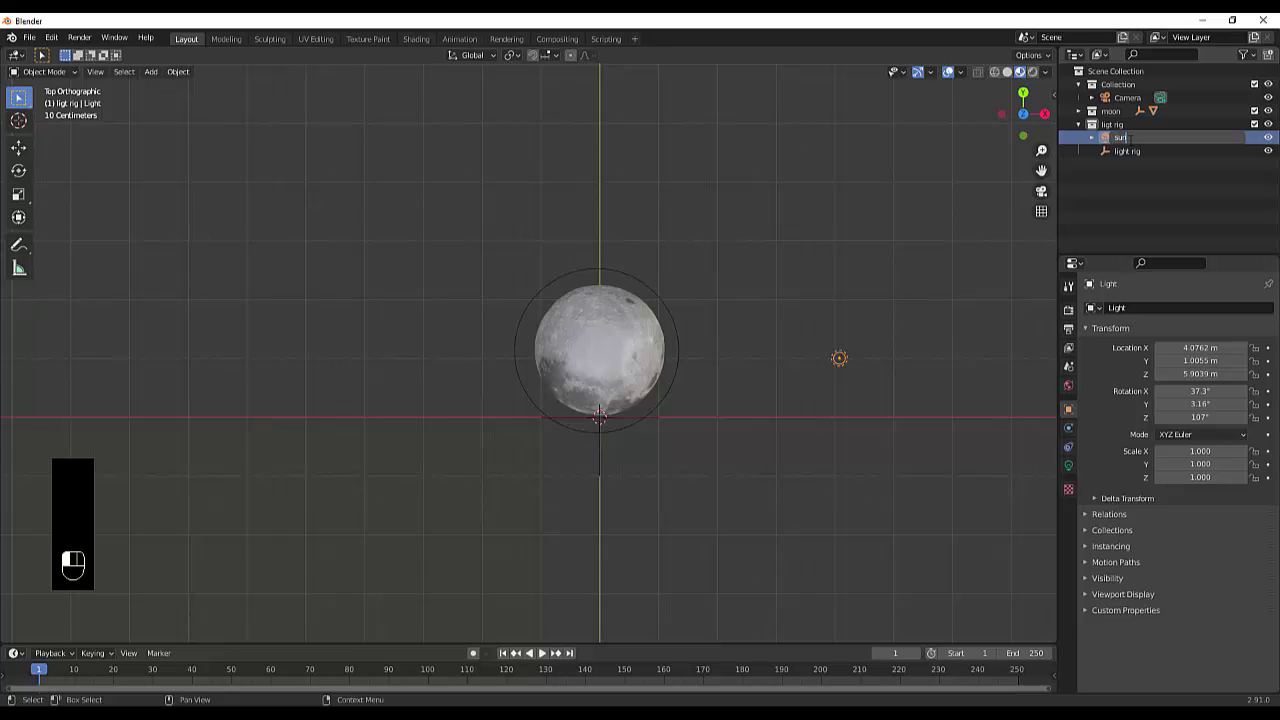
{"action": "key", "text": "Return"}
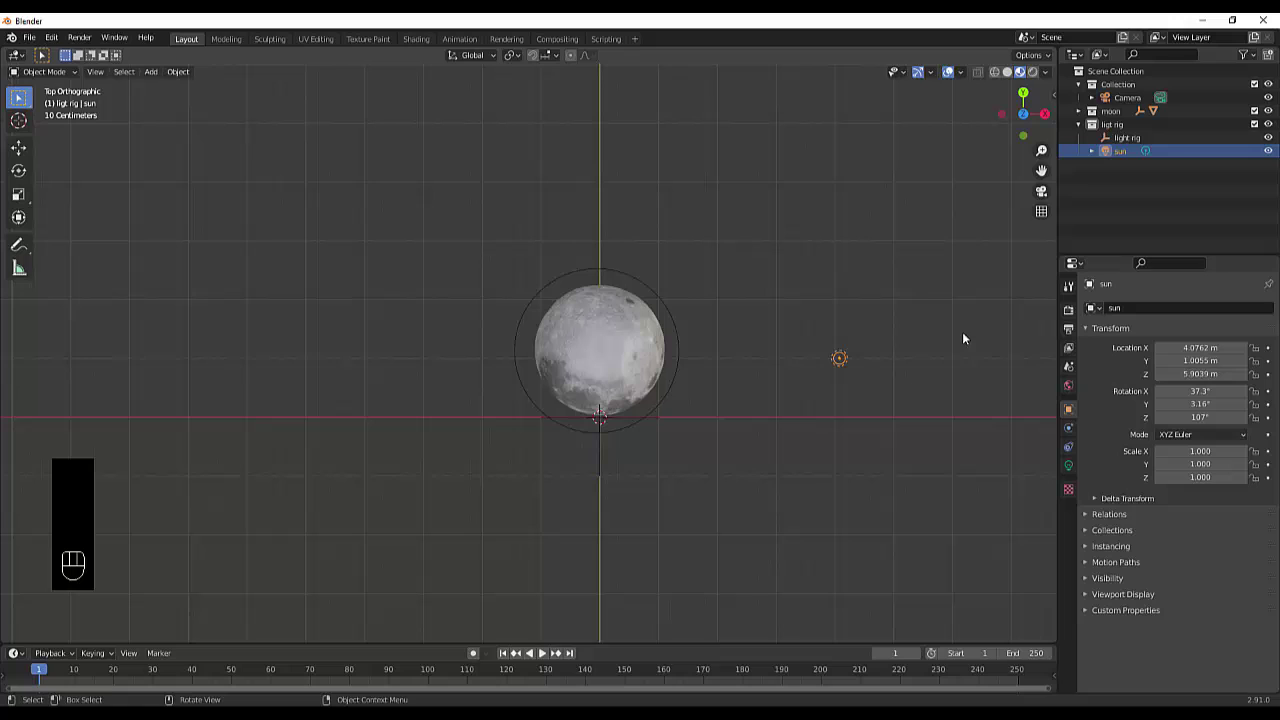
Step: Tint the sun light a pale yellow-orange colour
{"action": "left_click", "coordinate": [1068, 466]}
{"action": "left_click", "coordinate": [1196, 381]}
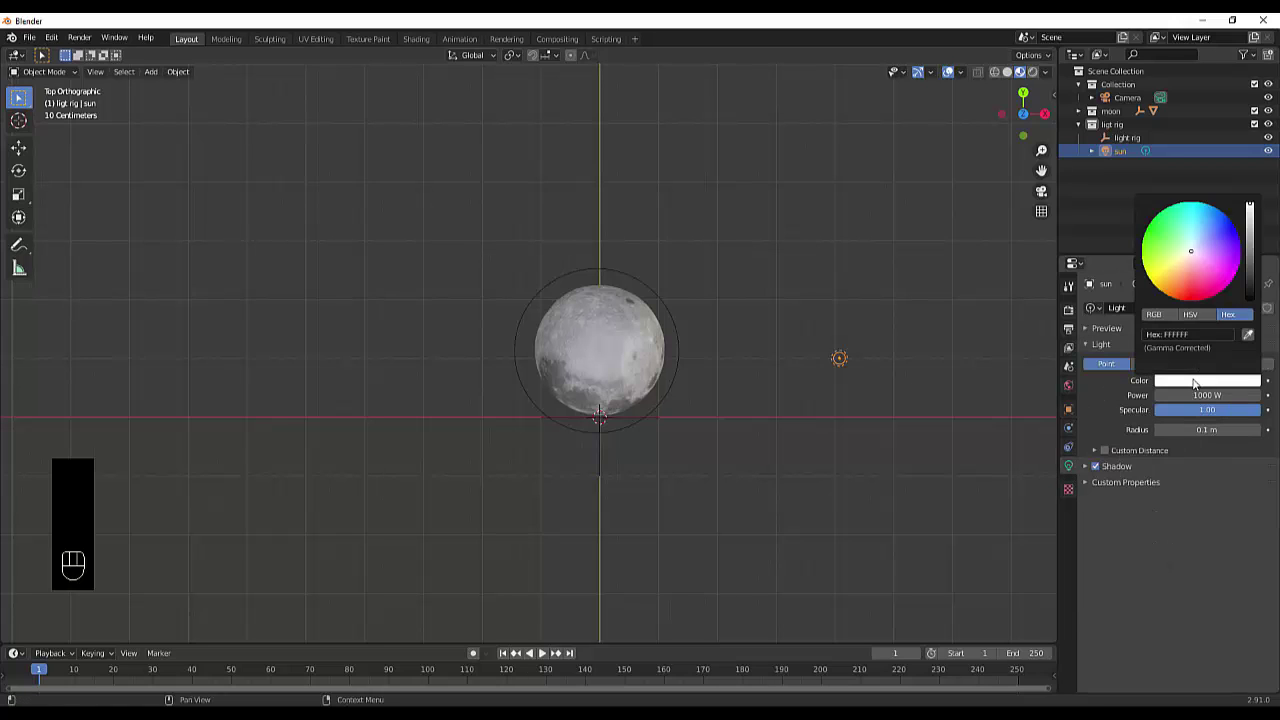
{"action": "left_click", "coordinate": [1179, 267]}
{"action": "left_click", "coordinate": [1174, 268]}
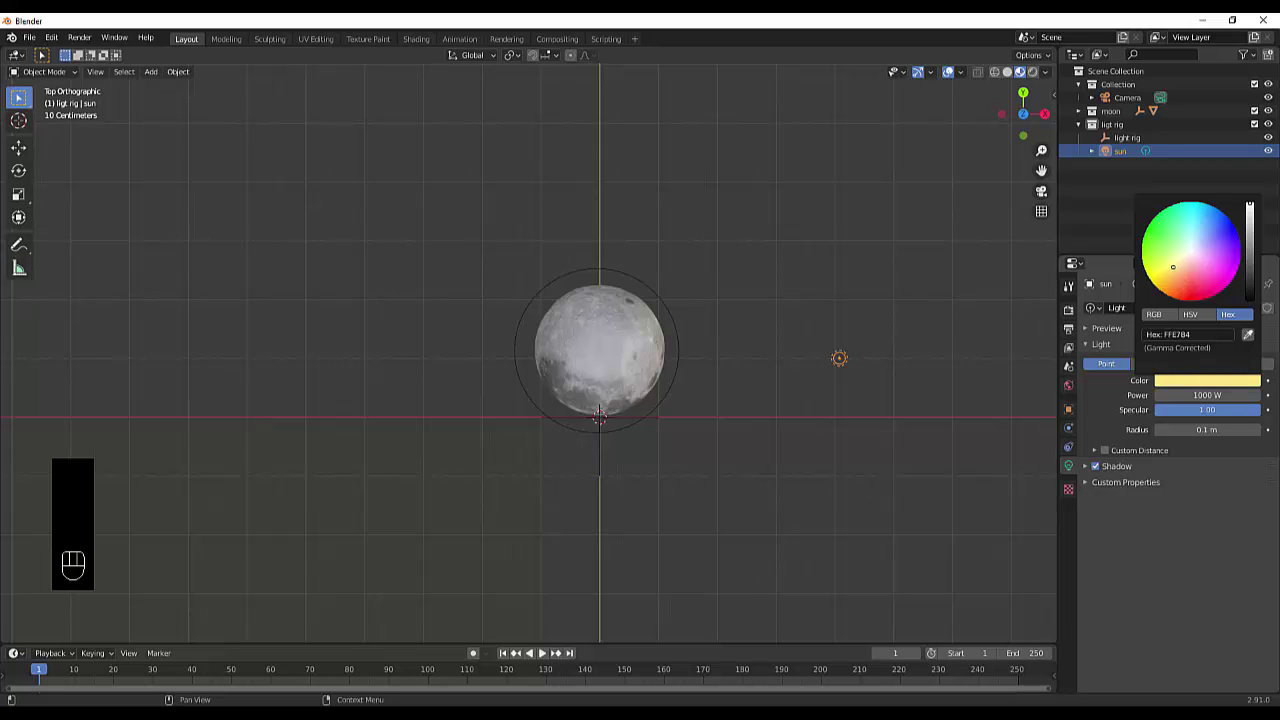
{"action": "left_click", "coordinate": [1178, 267]}
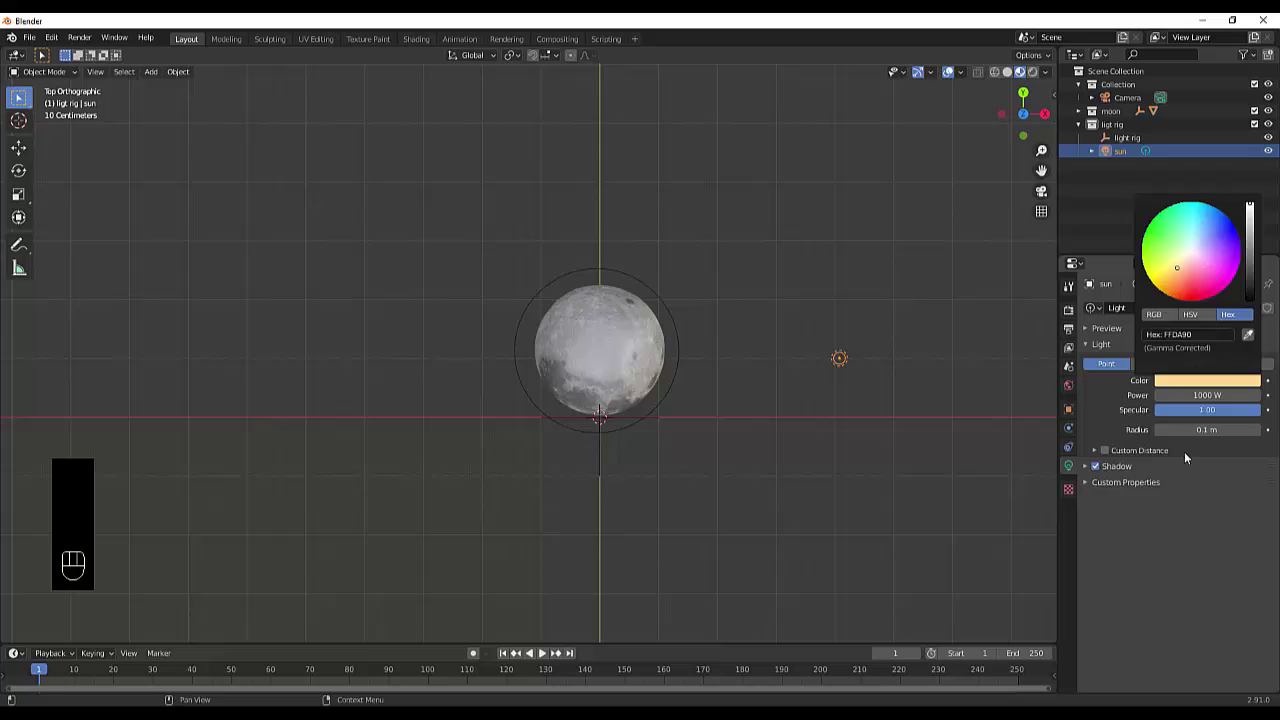
Step: Make the light a Sun type with Strength 4 and preview in Rendered shading
{"action": "left_click", "coordinate": [1207, 395]}
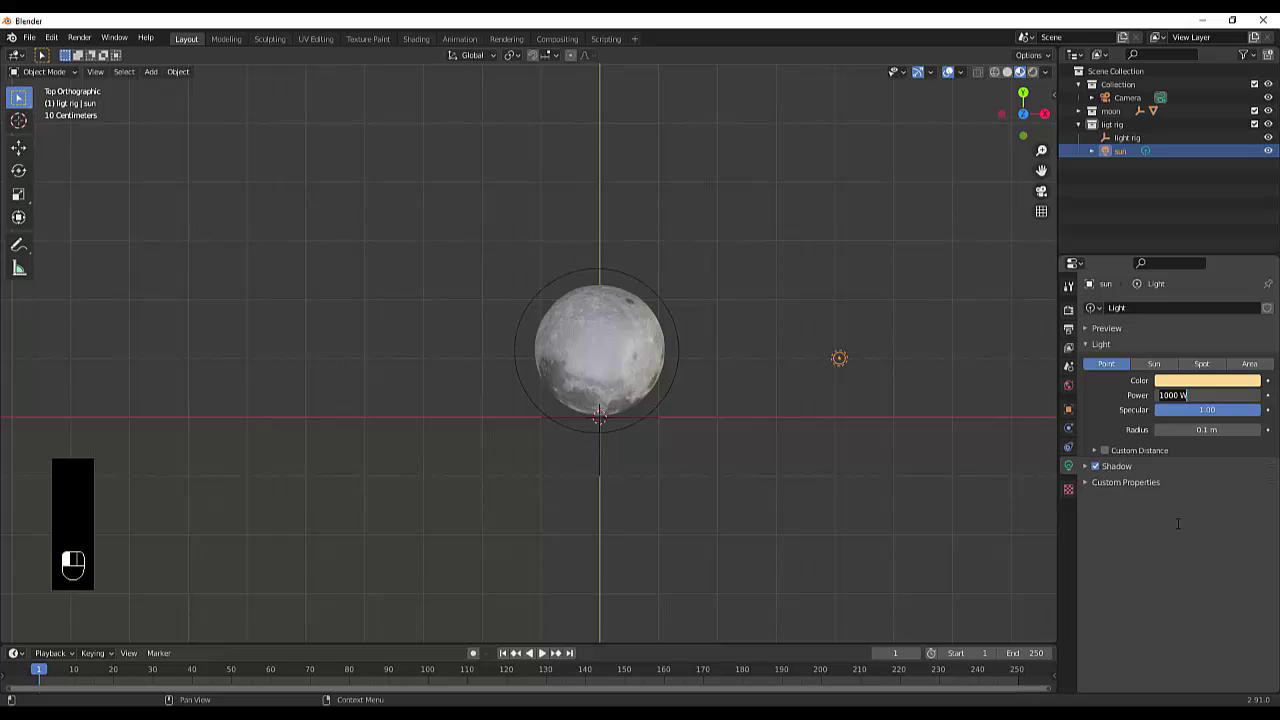
{"action": "left_click", "coordinate": [1154, 363]}
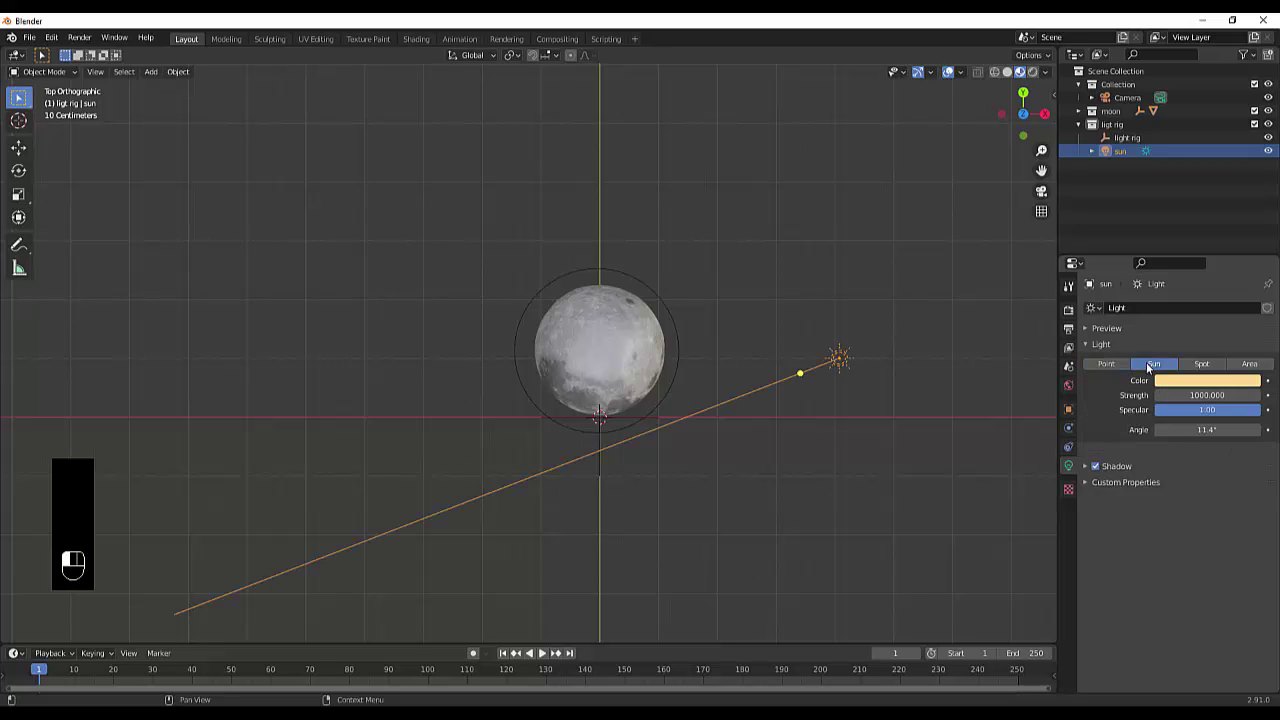
{"action": "left_click", "coordinate": [1207, 395]}
{"action": "type", "text": "4"}
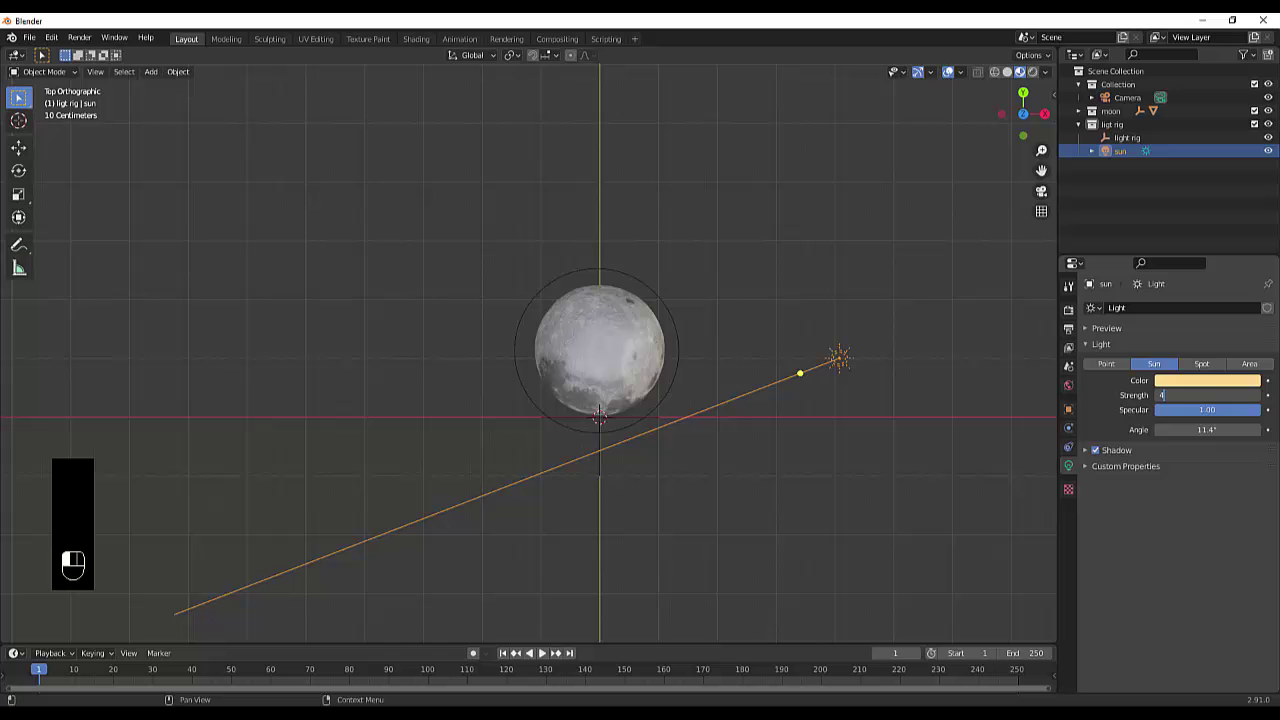
{"action": "key", "text": "Return"}
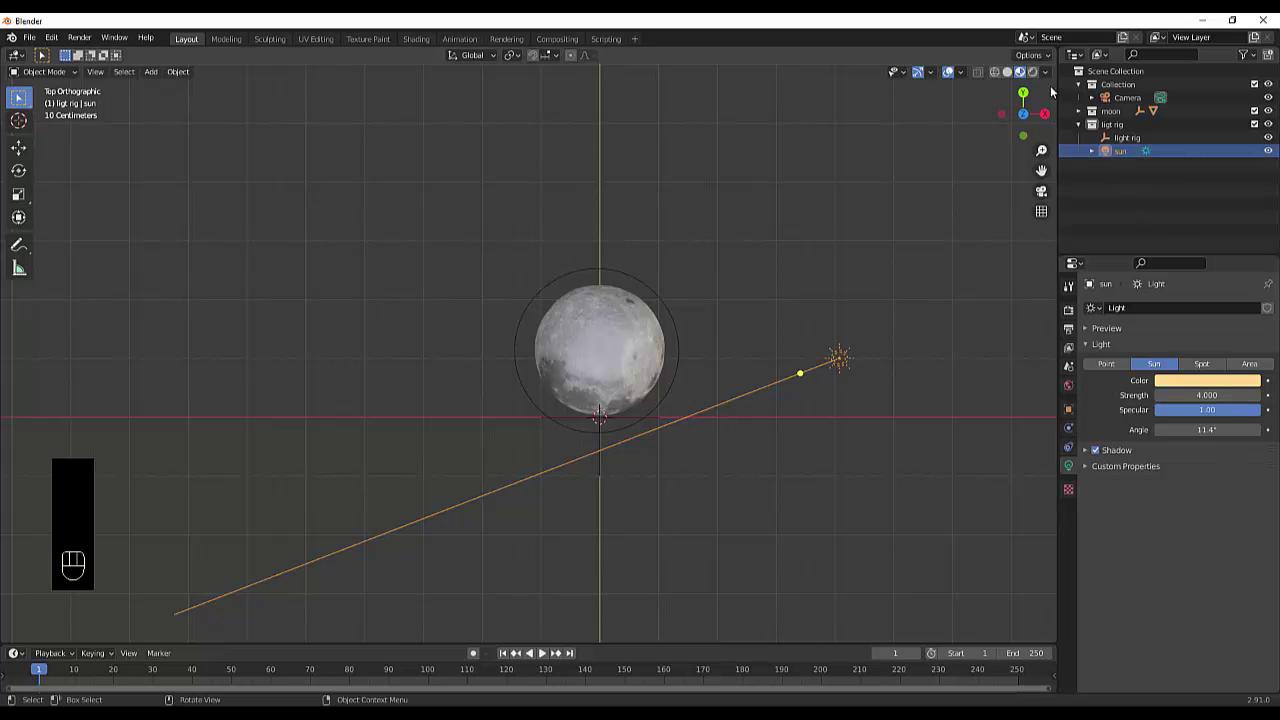
{"action": "left_click", "coordinate": [1032, 72]}
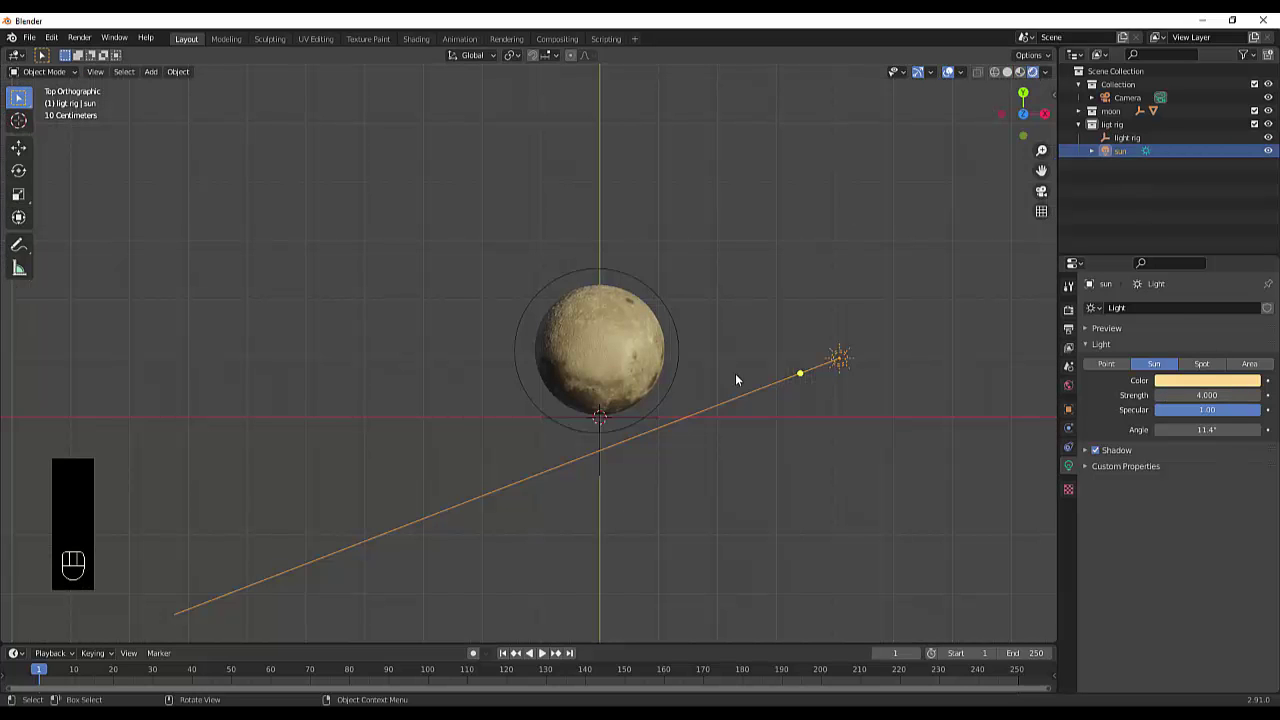
Step: Warm the sun's colour further toward pale yellow
{"action": "left_click", "coordinate": [1186, 382]}
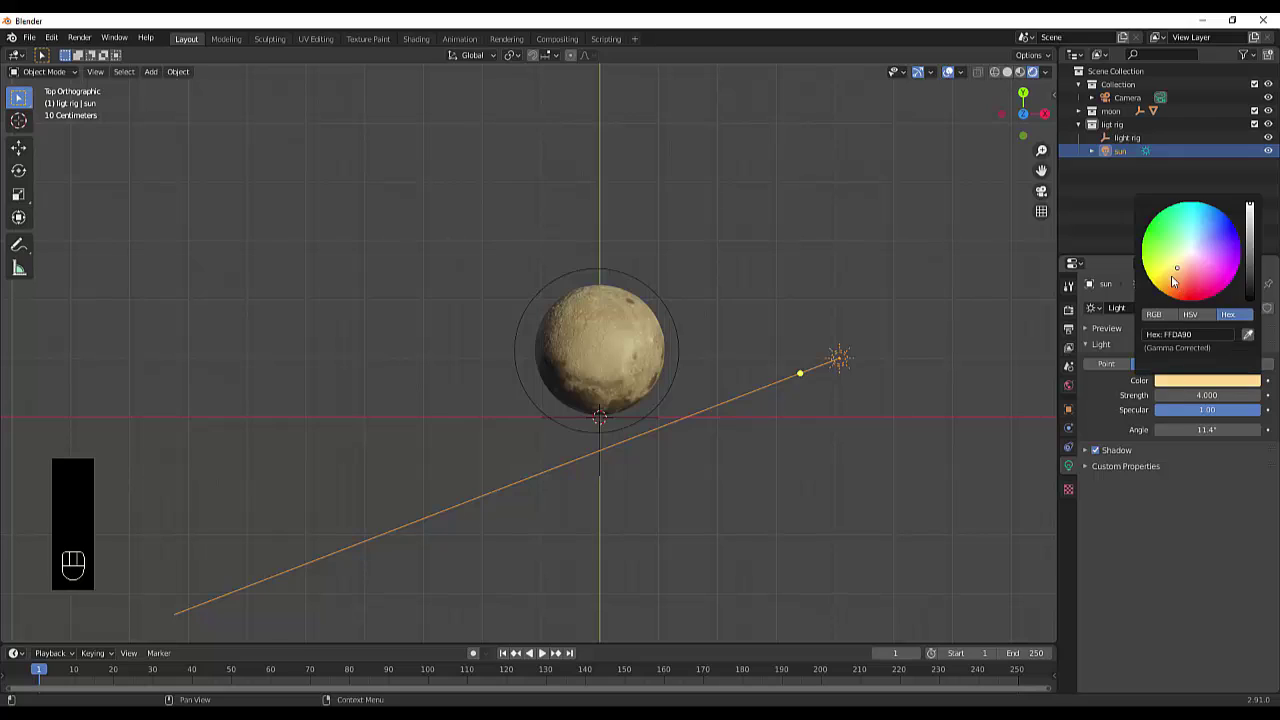
{"action": "mouse_move", "coordinate": [1173, 283]}
{"action": "left_mouse_down"}
{"action": "mouse_move", "coordinate": [1185, 275]}
{"action": "mouse_move", "coordinate": [1174, 268]}
{"action": "left_mouse_up"}
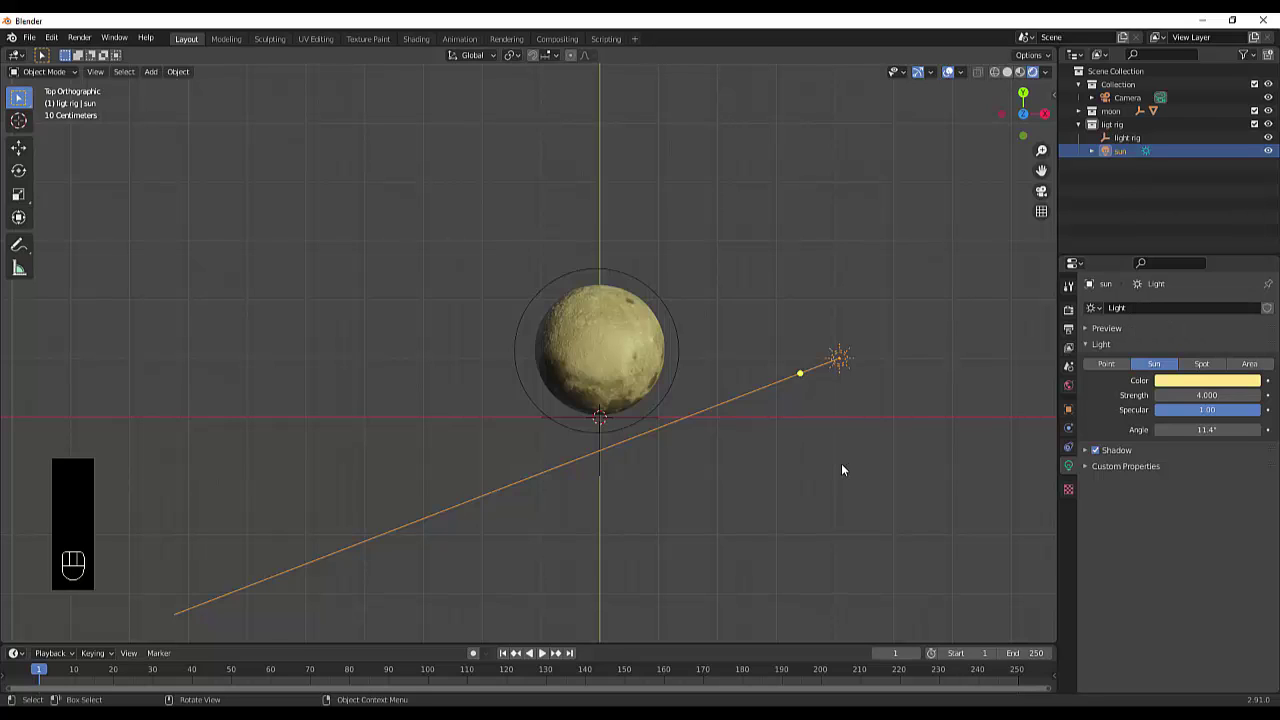
{"action": "left_click", "coordinate": [1120, 141]}
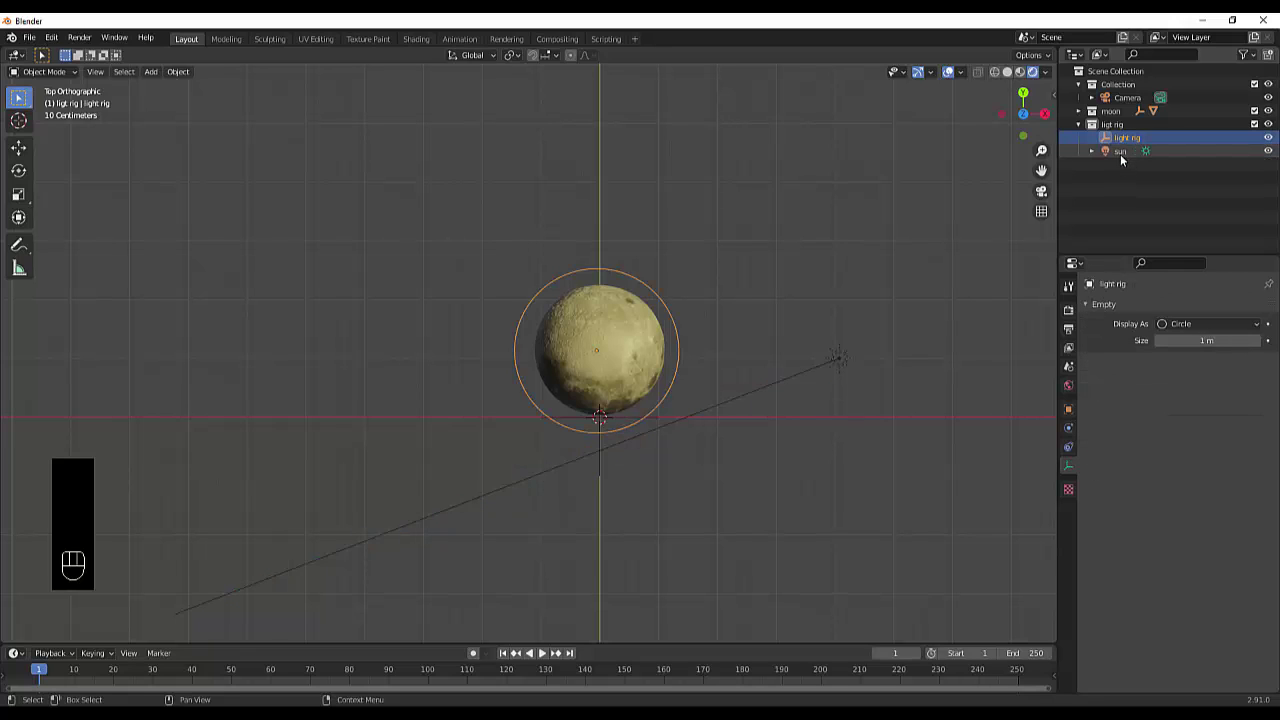
Step: Parent the sun light to the light rig empty
{"action": "left_click", "coordinate": [1120, 151]}
{"action": "left_click", "coordinate": [1124, 140]}
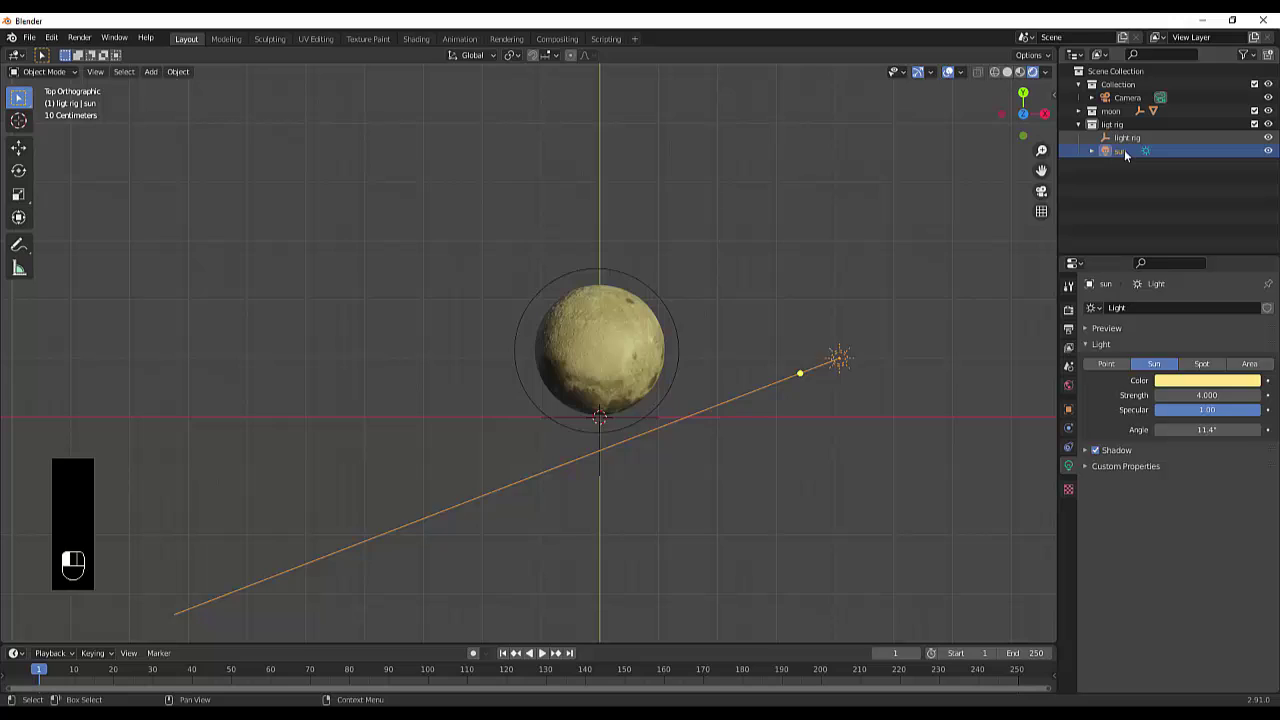
{"action": "key", "text": "shift"}
{"action": "left_click", "coordinate": [1121, 151], "text": "shift"}
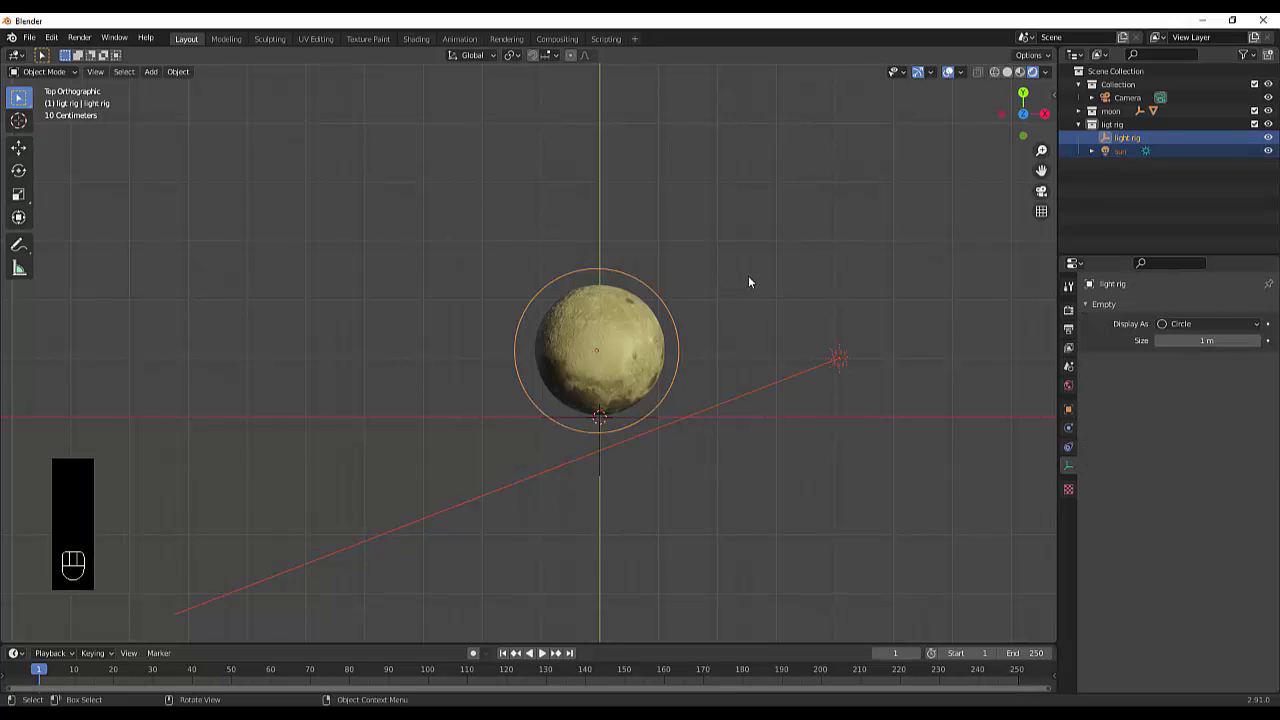
{"action": "key", "text": "p"}
{"action": "key", "text": "ctrl+p"}
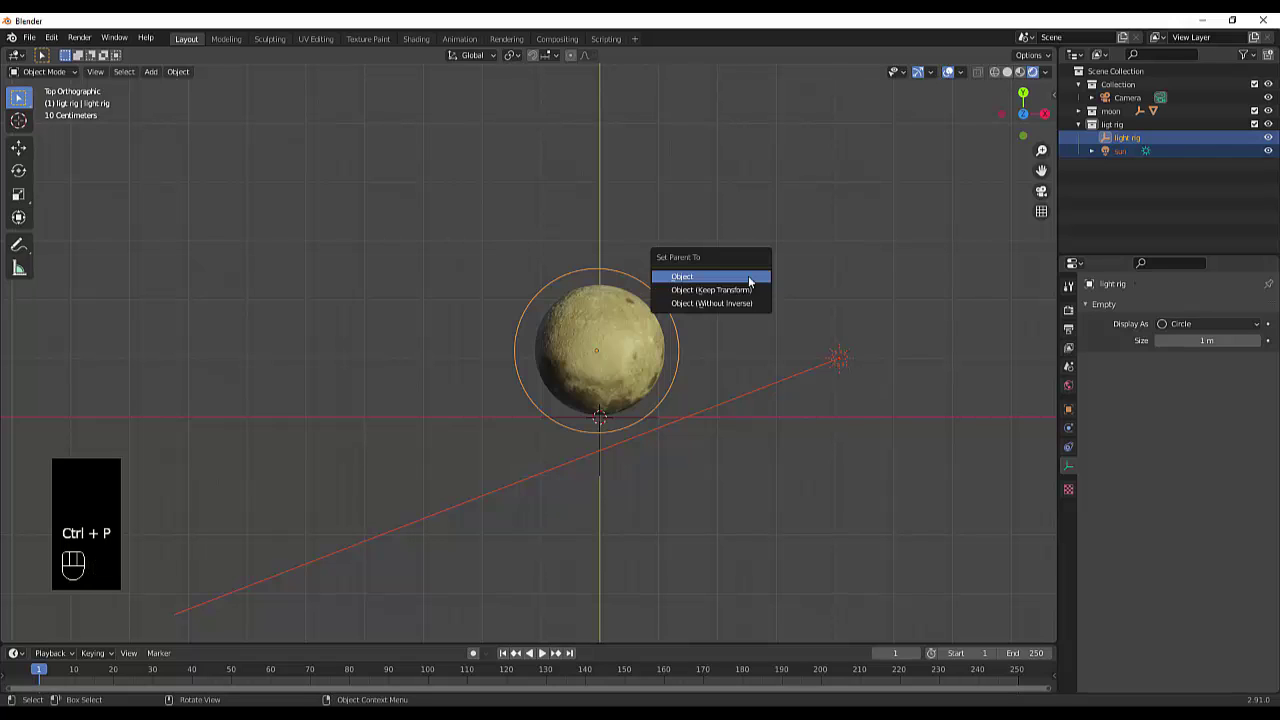
{"action": "left_click", "coordinate": [750, 278]}
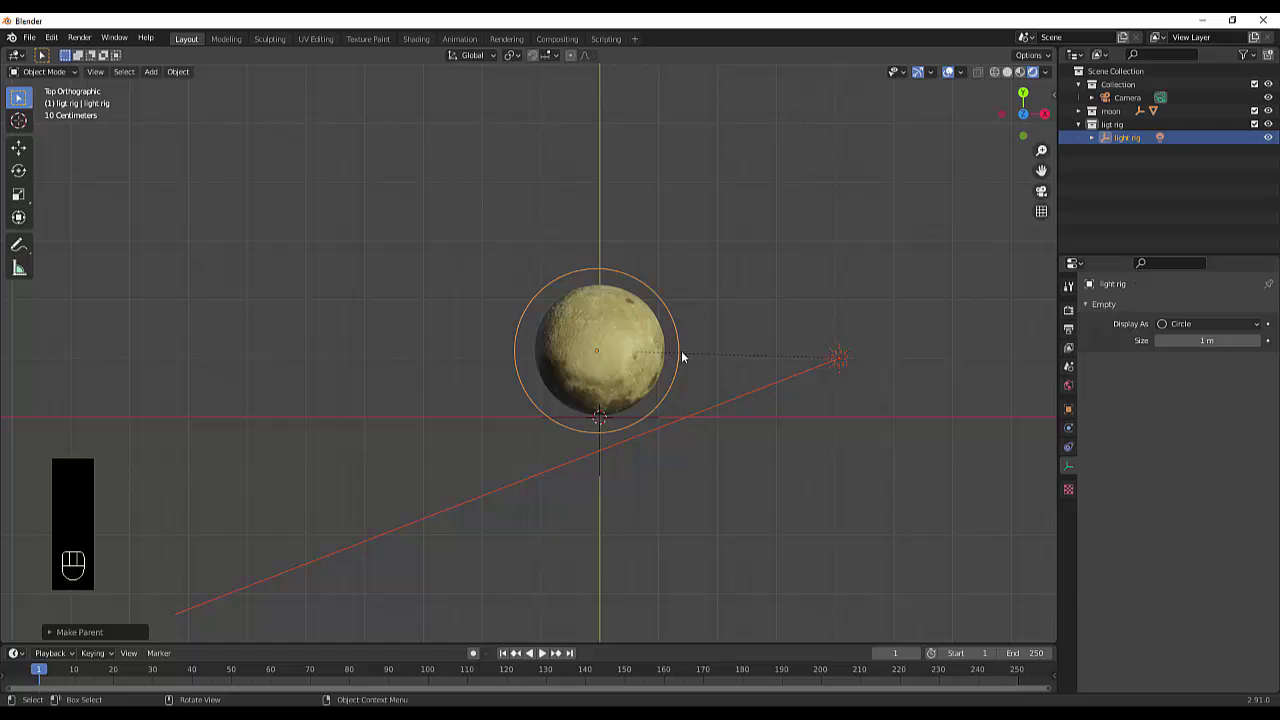
Step: Rotate the light rig so the sun swings around the moon
{"action": "left_click", "coordinate": [749, 254]}
{"action": "left_click", "coordinate": [666, 327]}
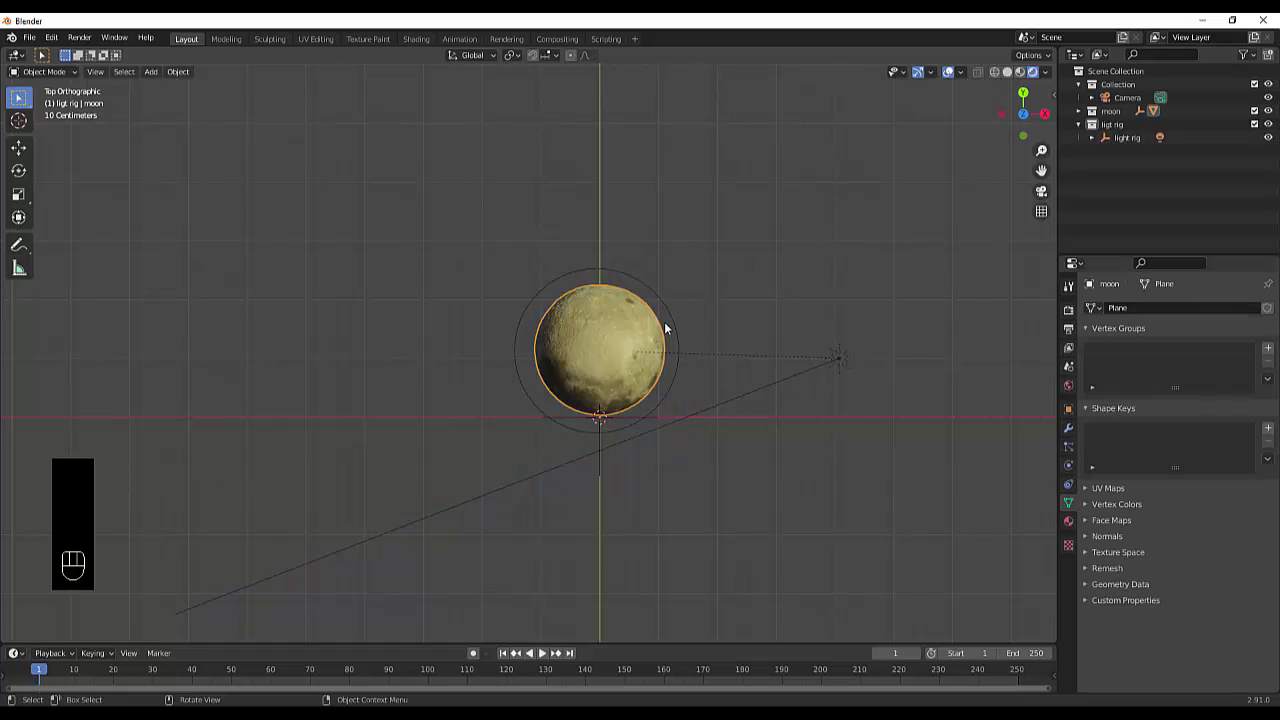
{"action": "left_click", "coordinate": [669, 315]}
{"action": "key", "text": "r"}
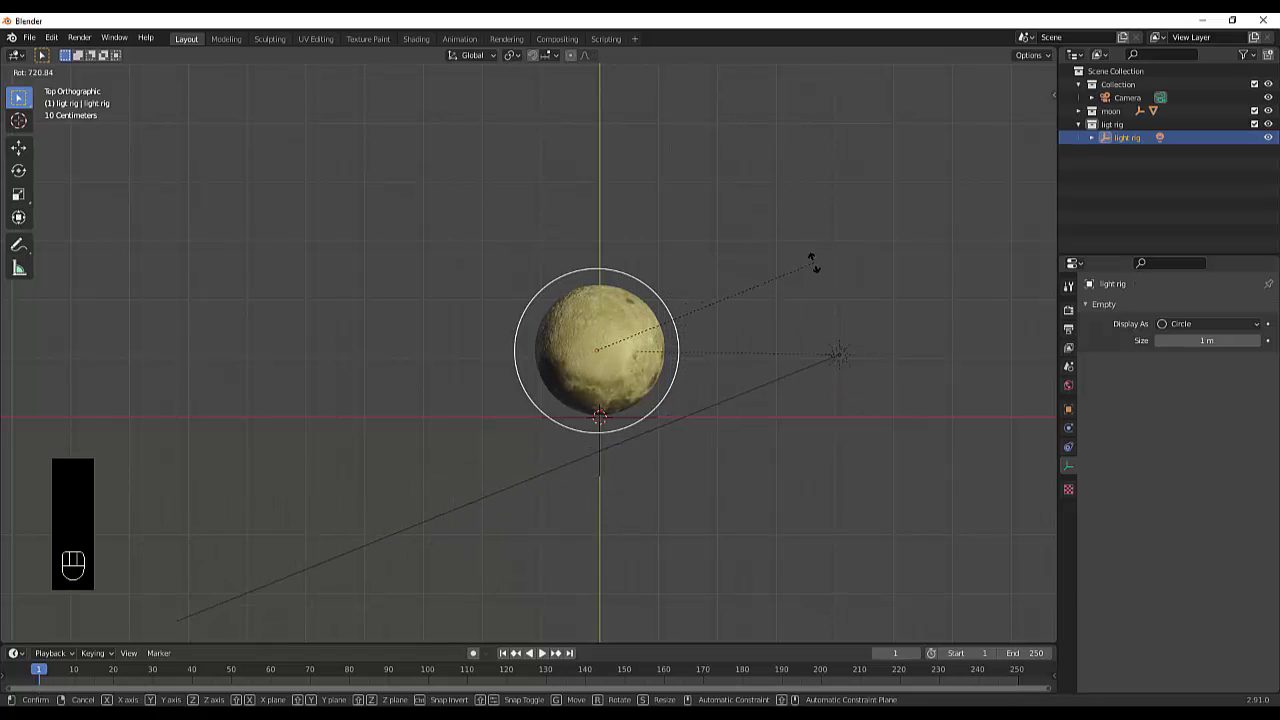
{"action": "left_click", "coordinate": [813, 263]}
Step: Add a Sun light and place it to the left of the moon
{"action": "scroll", "coordinate": [560, 386], "scroll_direction": "down", "scroll_amount": 3}
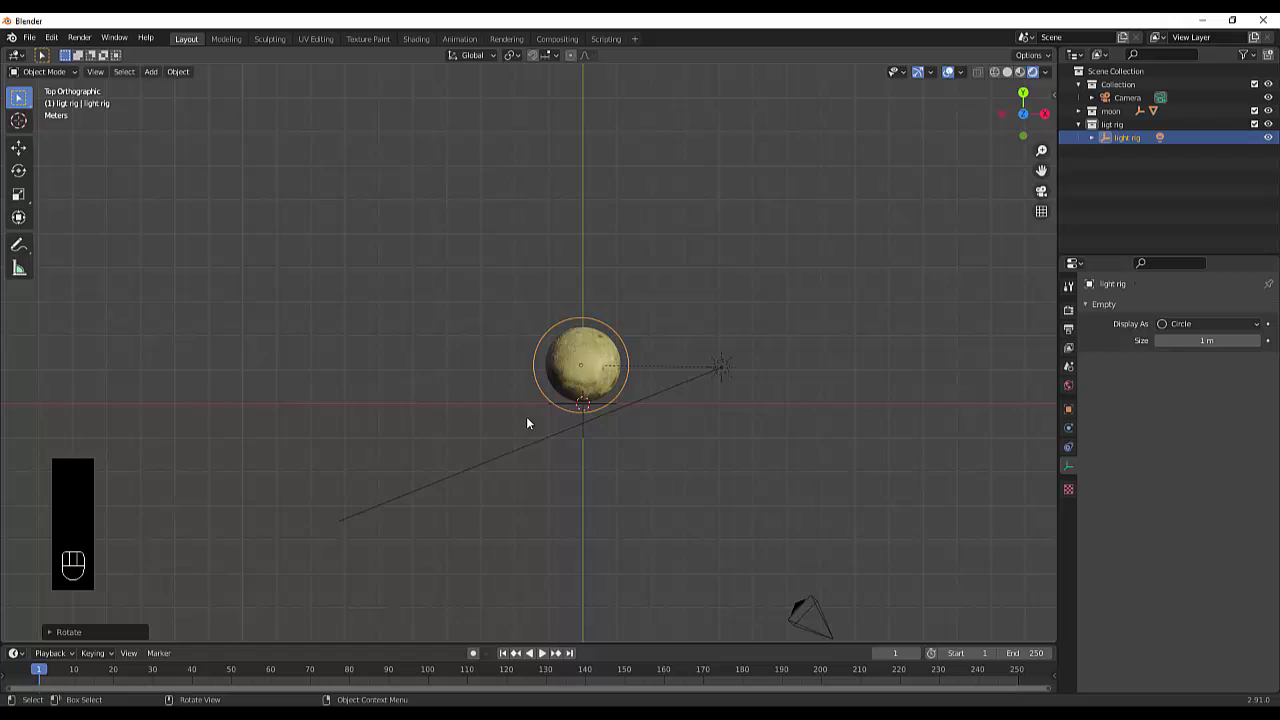
{"action": "scroll", "coordinate": [527, 423], "scroll_direction": "up", "scroll_amount": 3}
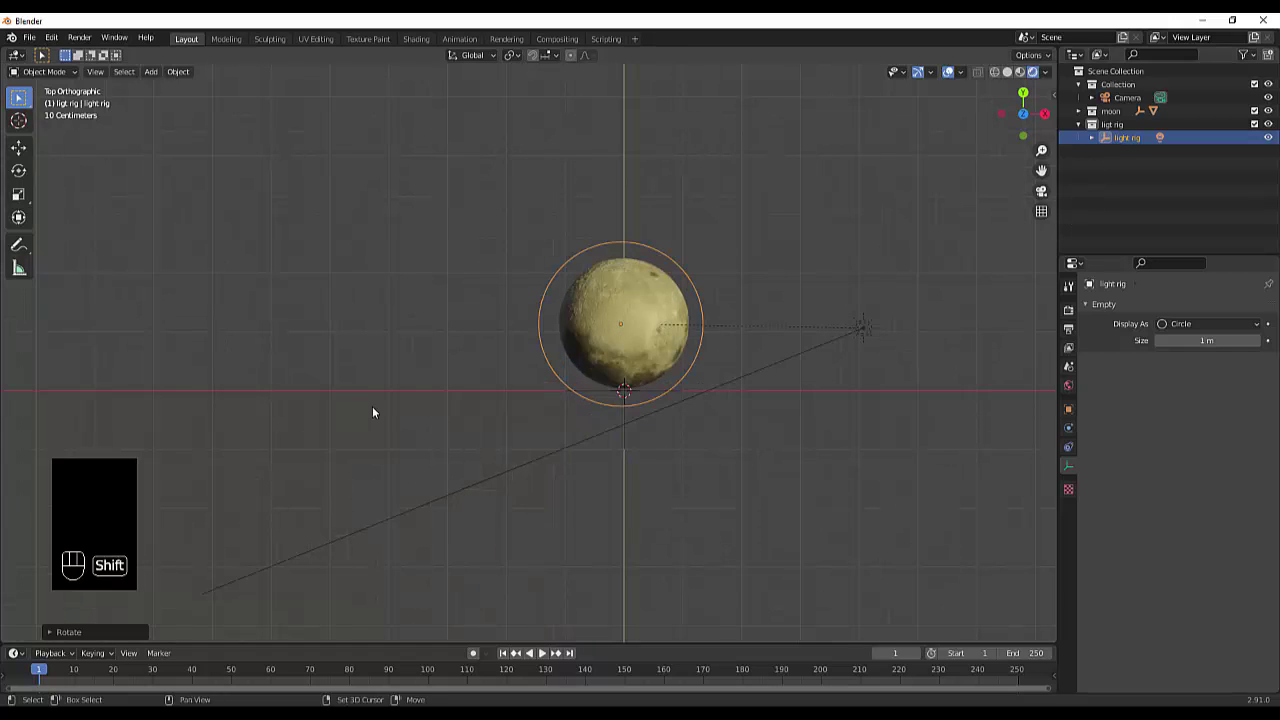
{"action": "key", "text": "shift+a"}
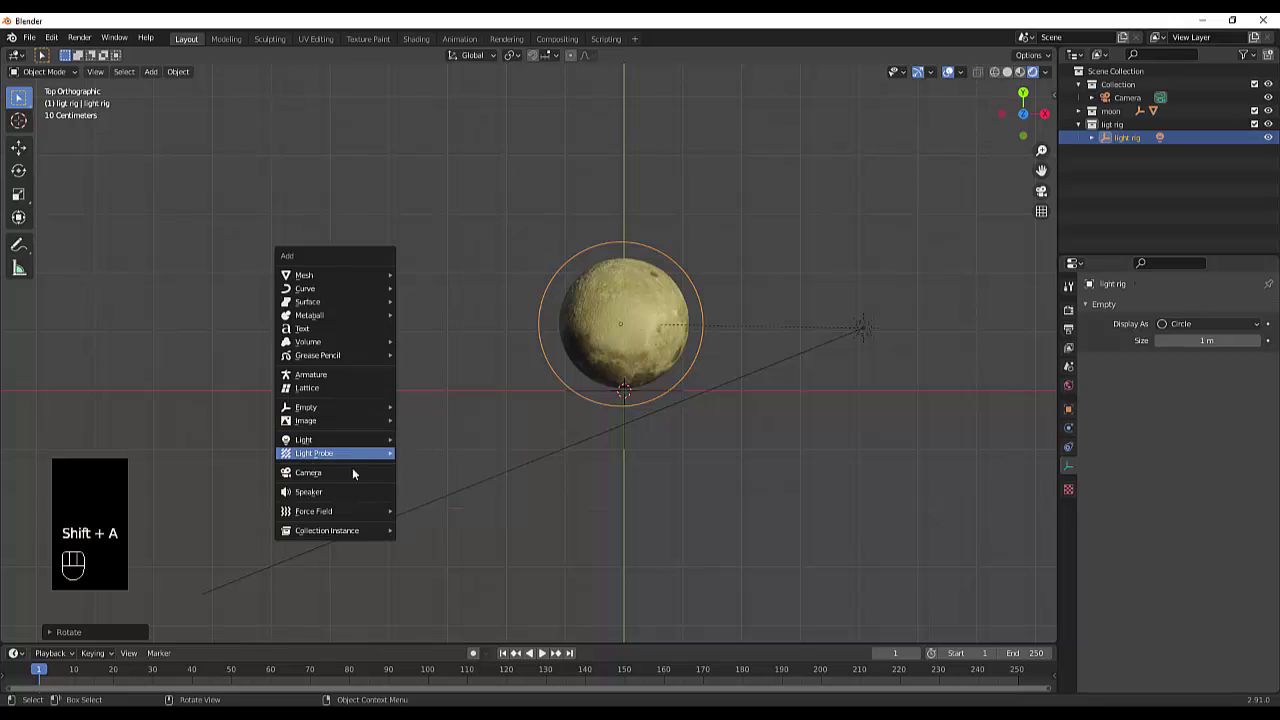
{"action": "mouse_move", "coordinate": [350, 407]}
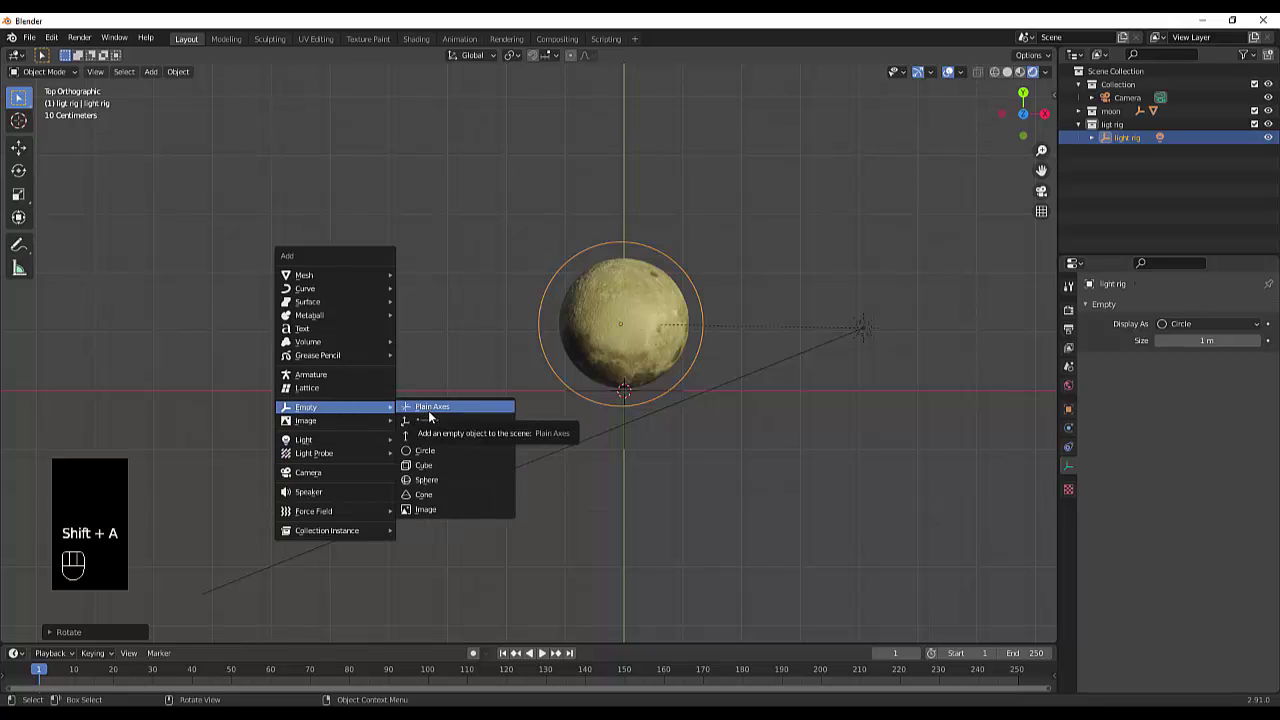
{"action": "mouse_move", "coordinate": [335, 439]}
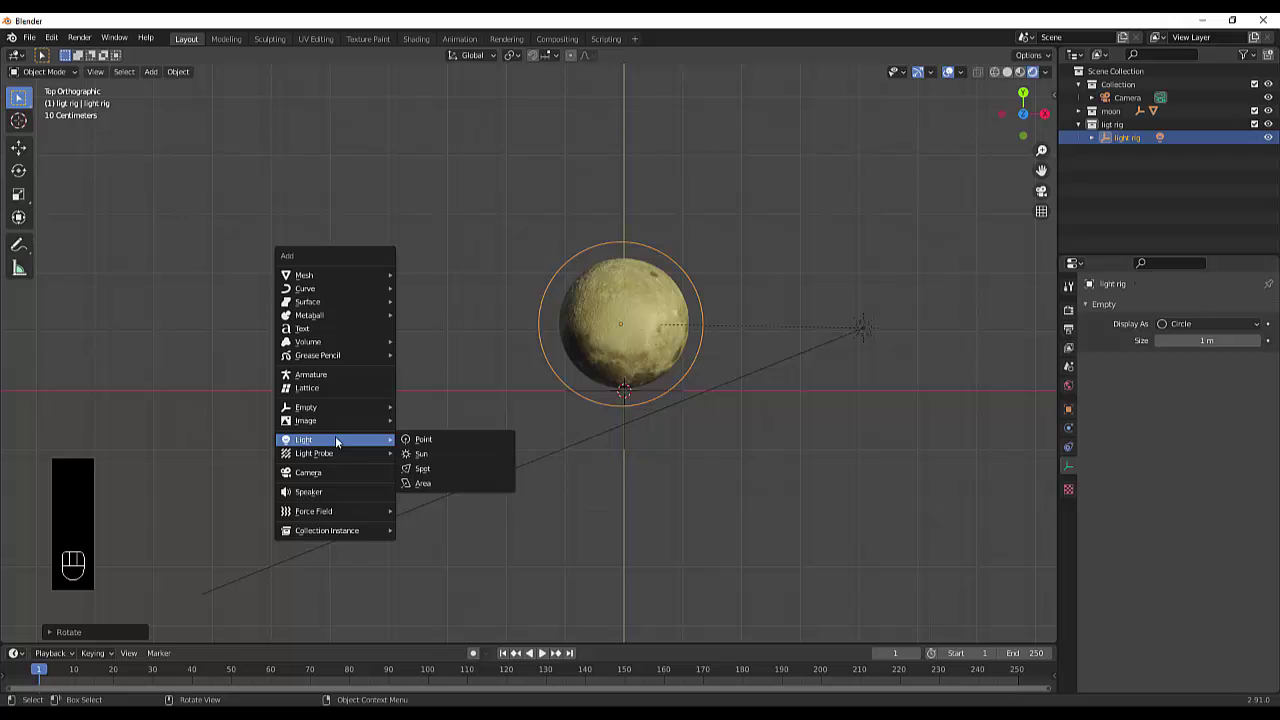
{"action": "left_click", "coordinate": [420, 456]}
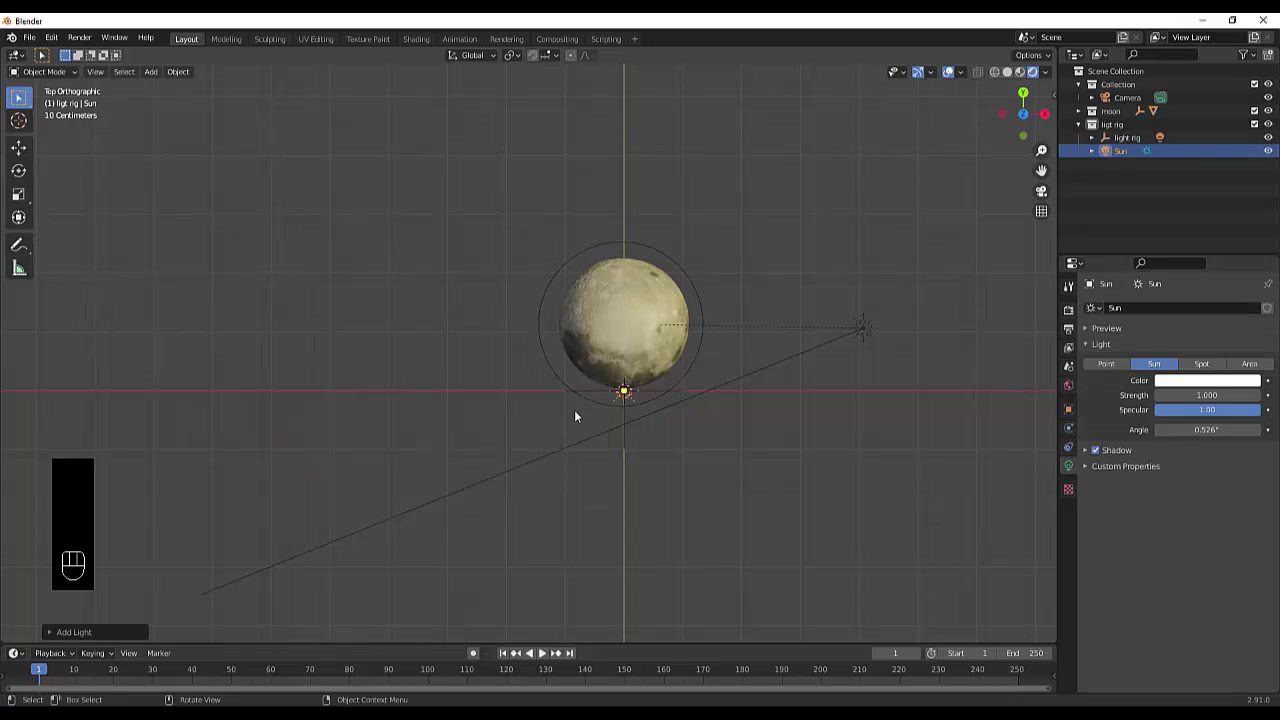
{"action": "key", "text": "g"}
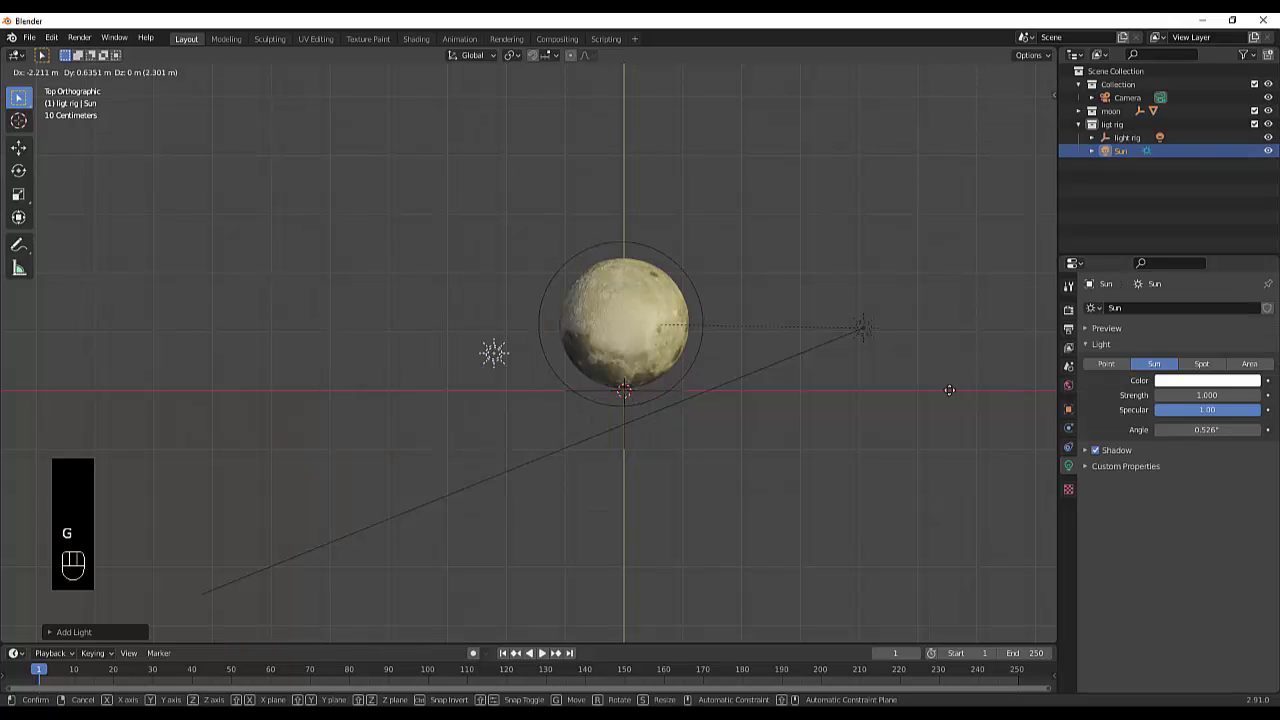
{"action": "left_click", "coordinate": [309, 525]}
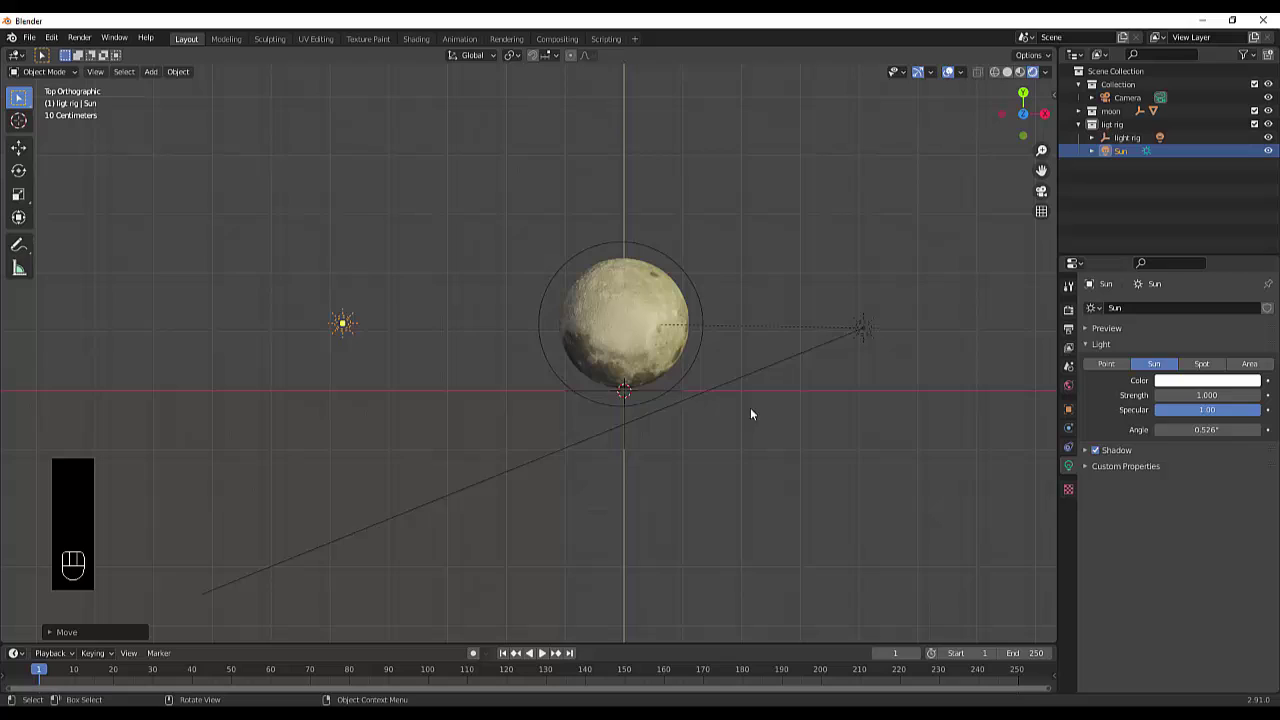
Step: Set the new Sun's Strength to 2.000
{"action": "left_click", "coordinate": [1207, 395]}
{"action": "type", "text": "1.0"}
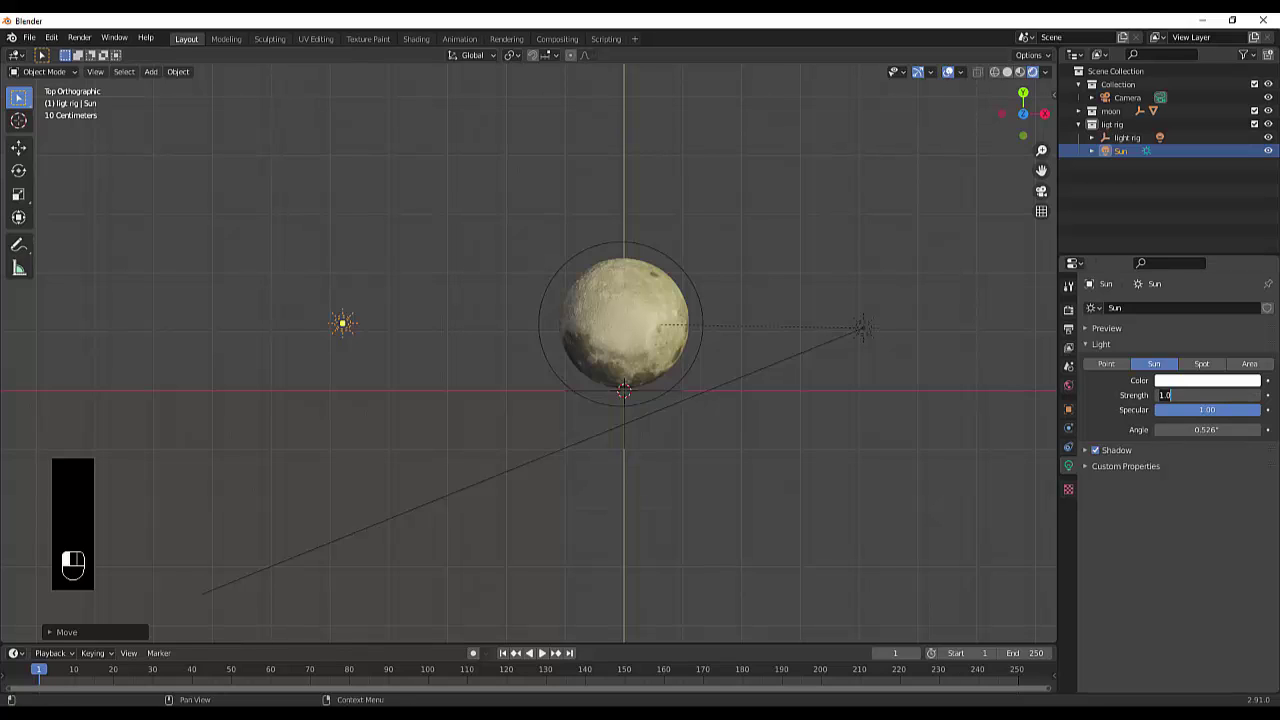
{"action": "key", "text": "Return"}
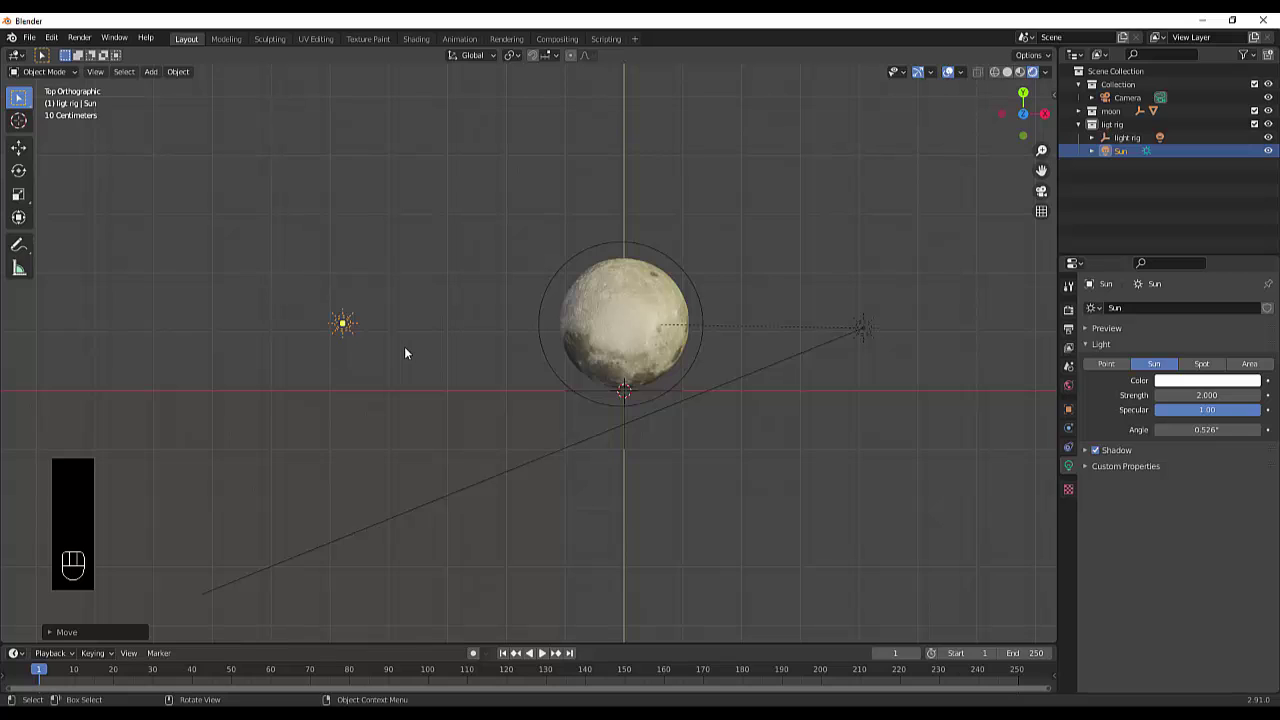
Step: In front view, angle the Sun toward the moon and set its Strength to 4.000
{"action": "key", "text": "KP_1"}
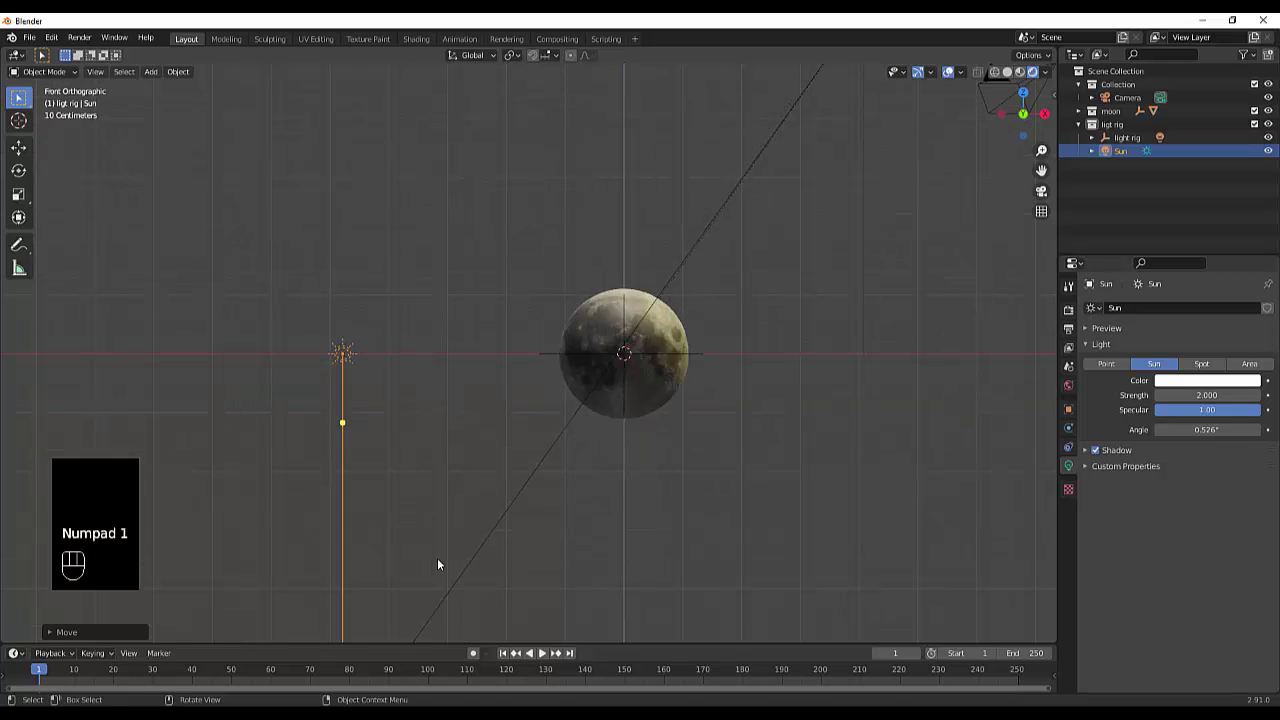
{"action": "key", "text": "r"}
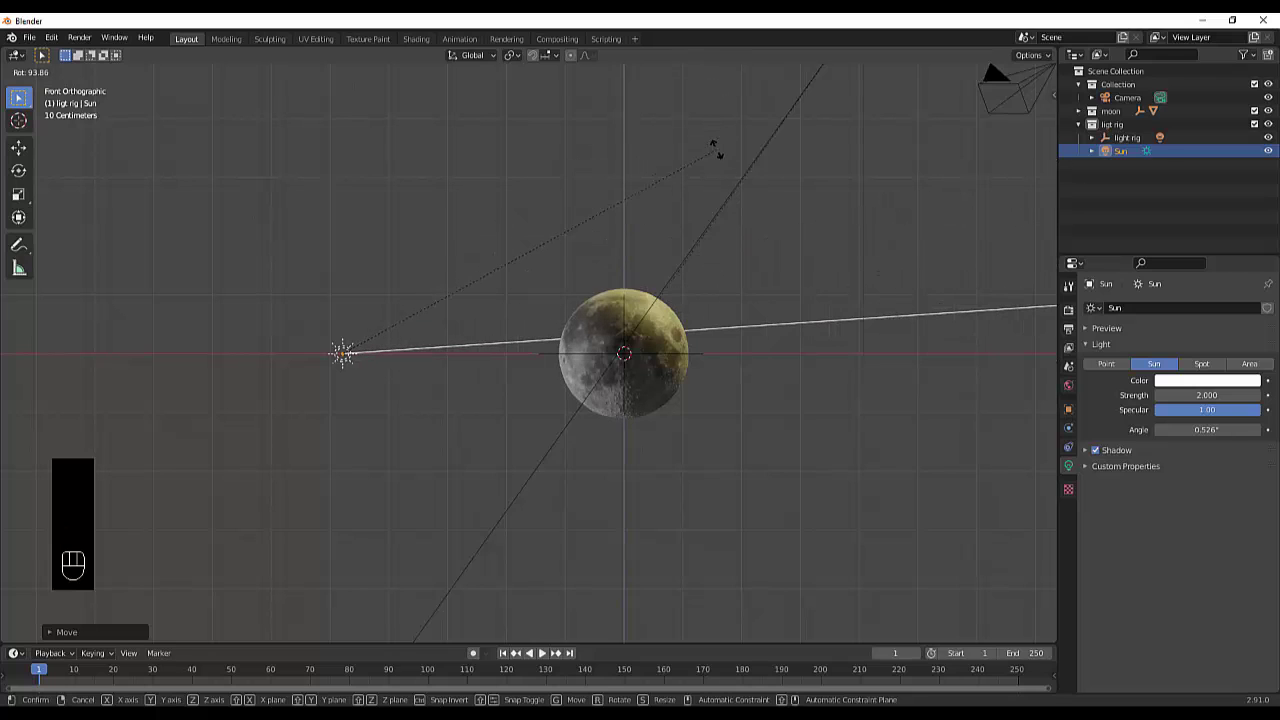
{"action": "left_click", "coordinate": [714, 147]}
{"action": "left_click", "coordinate": [1207, 395]}
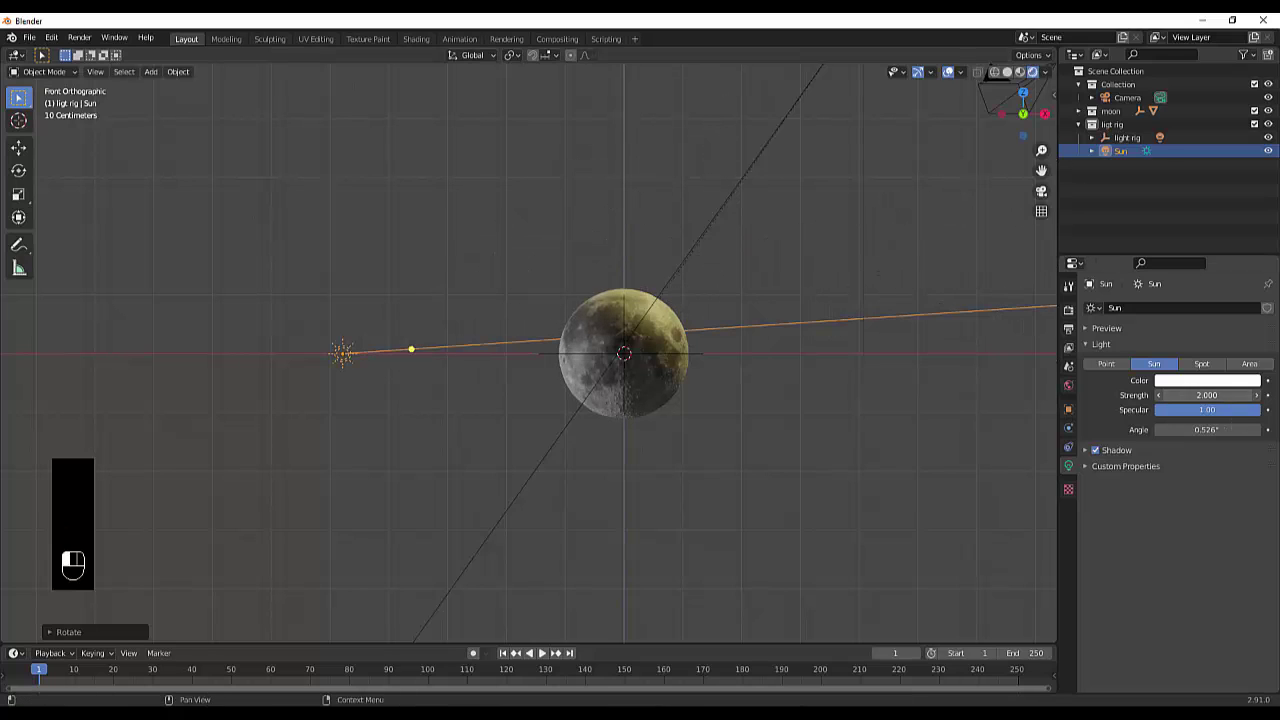
{"action": "key", "text": "Return"}
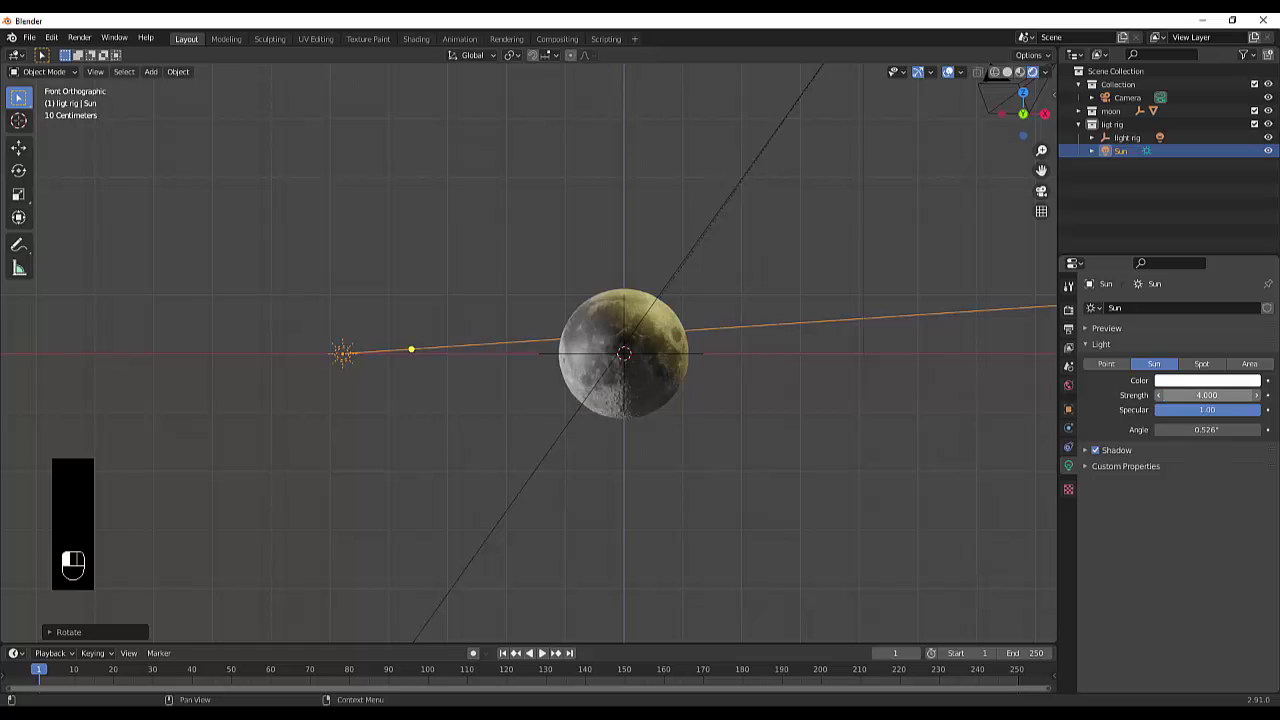
Step: Rotate the Sun further so it lights the moon from the upper left
{"action": "scroll", "coordinate": [561, 350], "scroll_direction": "up", "scroll_amount": 6}
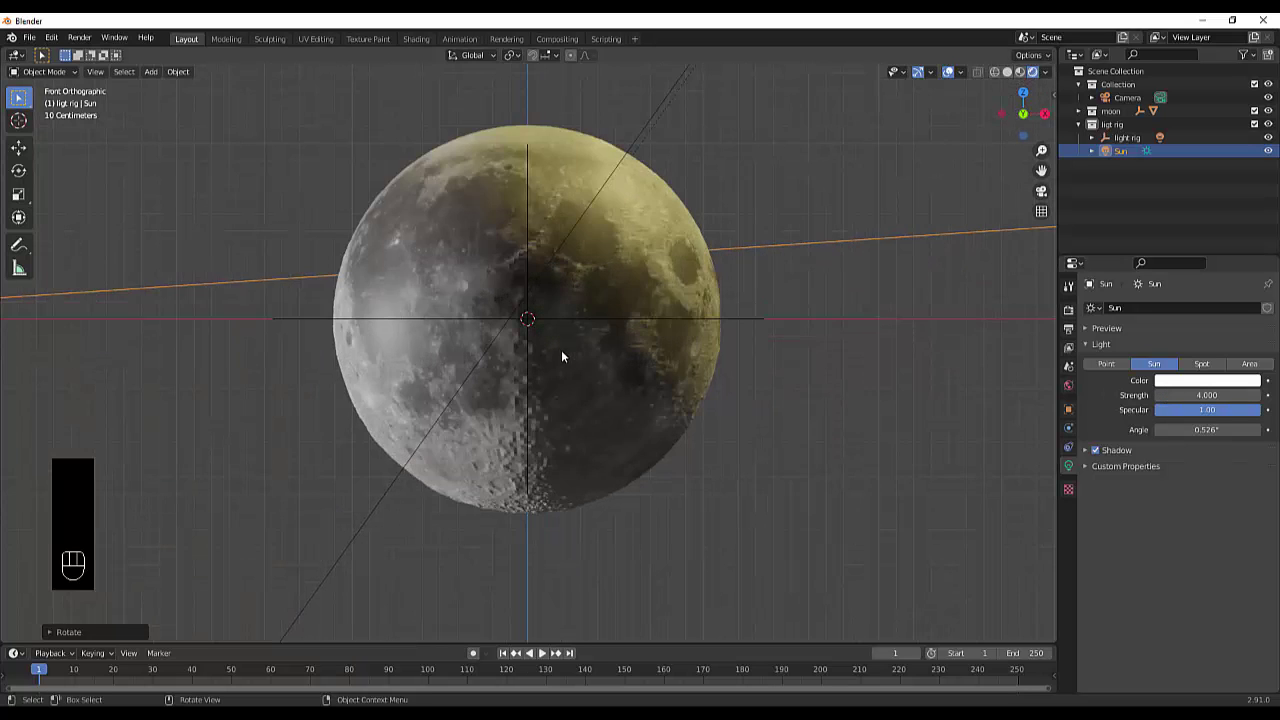
{"action": "scroll", "coordinate": [561, 355], "scroll_direction": "down", "scroll_amount": 5}
{"action": "key", "text": "r"}
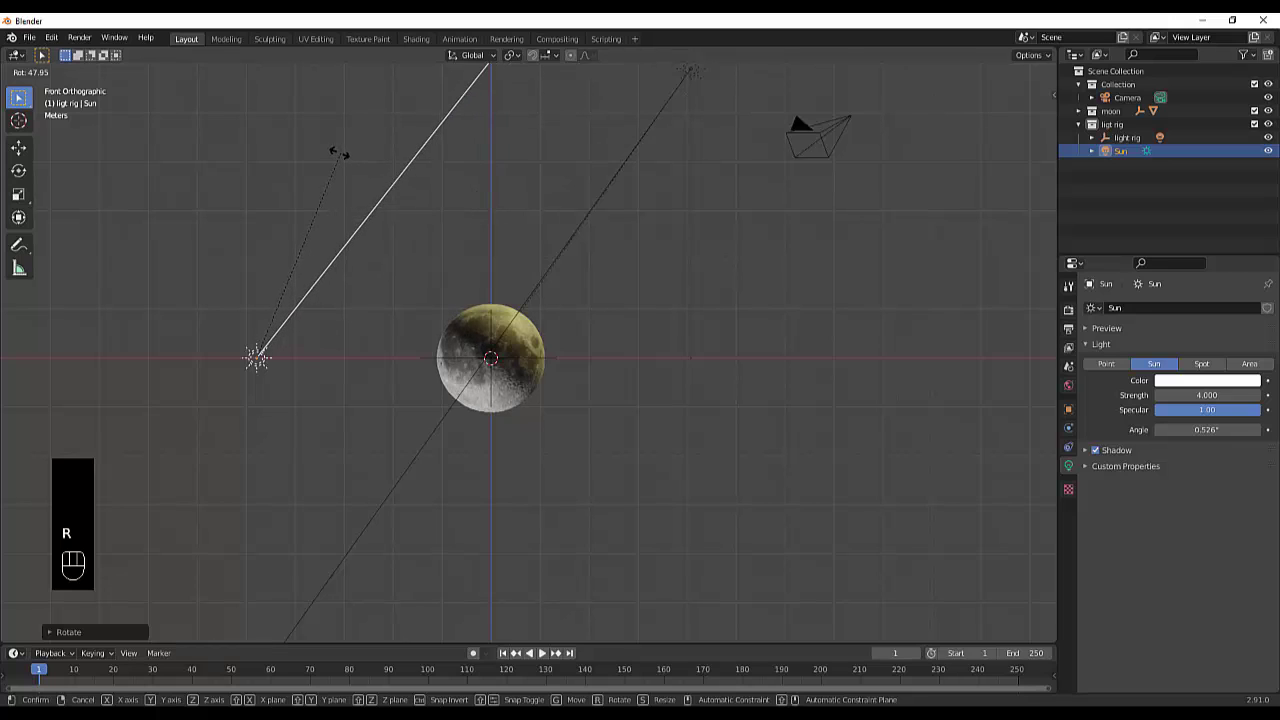
{"action": "left_click", "coordinate": [356, 168]}
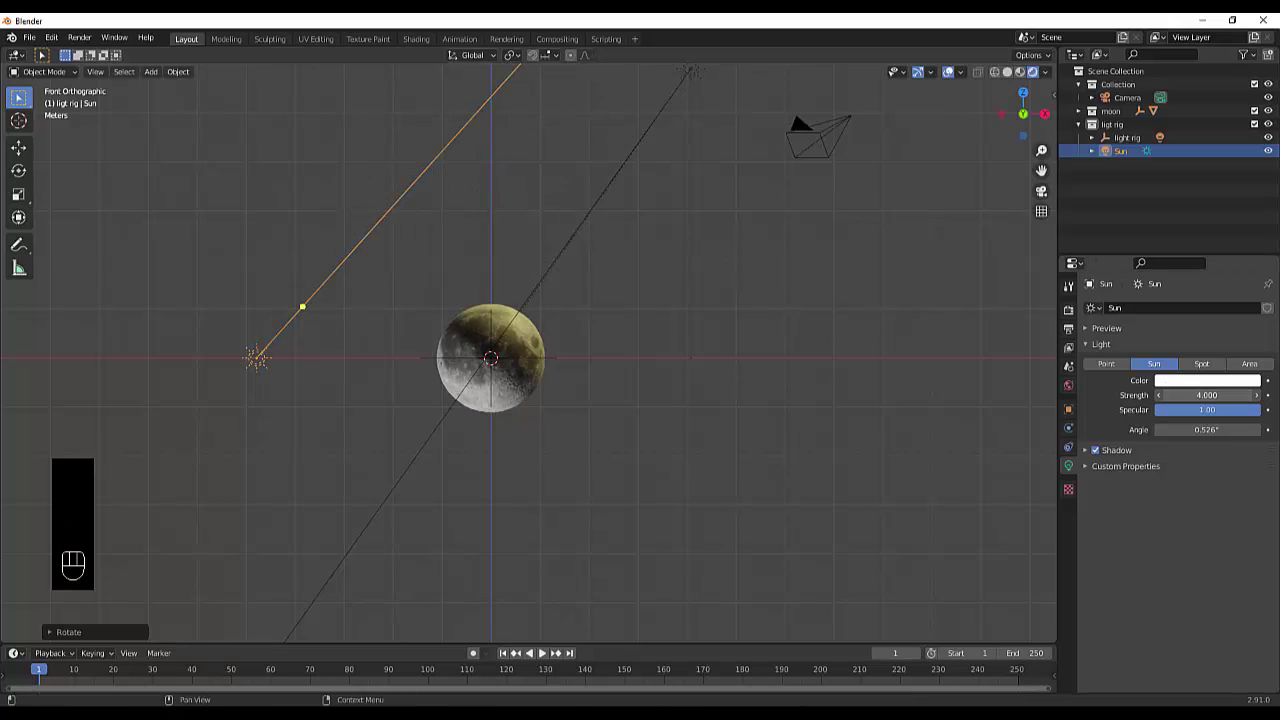
Step: Lower the Sun's Strength from 4.000 back to 2.000
{"action": "left_click_drag", "start_coordinate": [1200, 395], "coordinate": [1160, 395]}
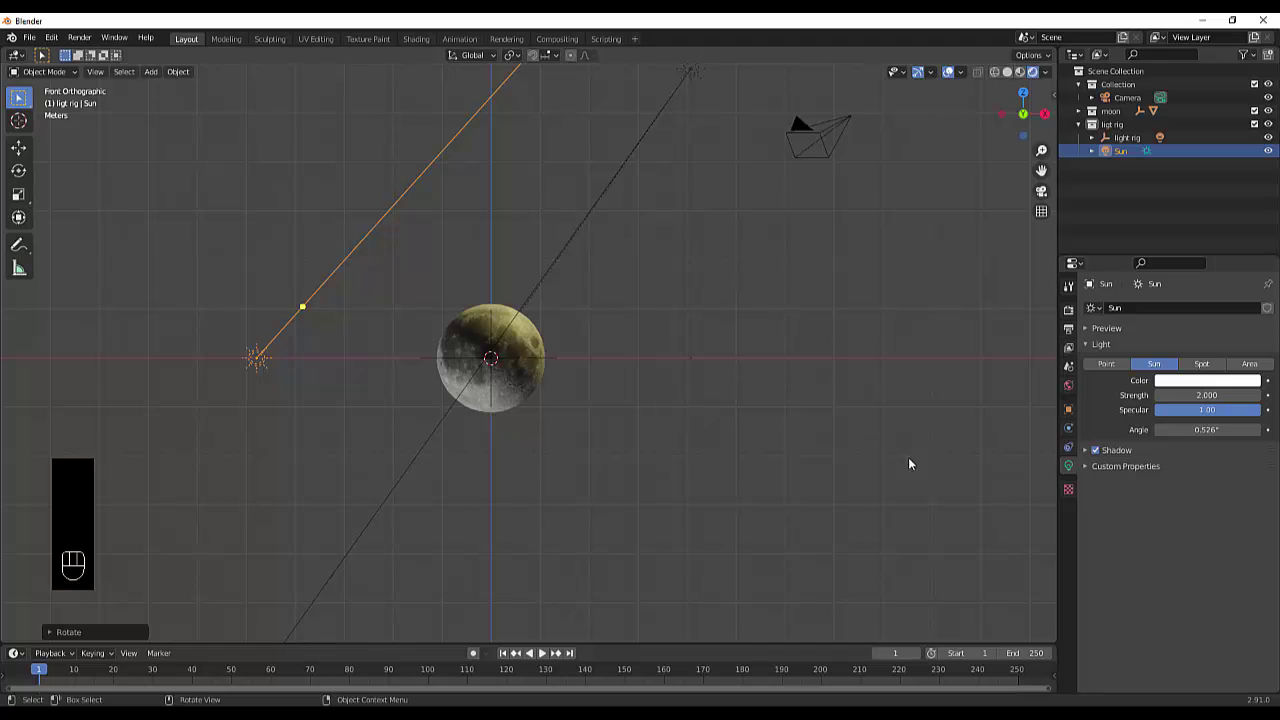
{"action": "scroll", "coordinate": [338, 358], "scroll_direction": "up", "scroll_amount": 3}
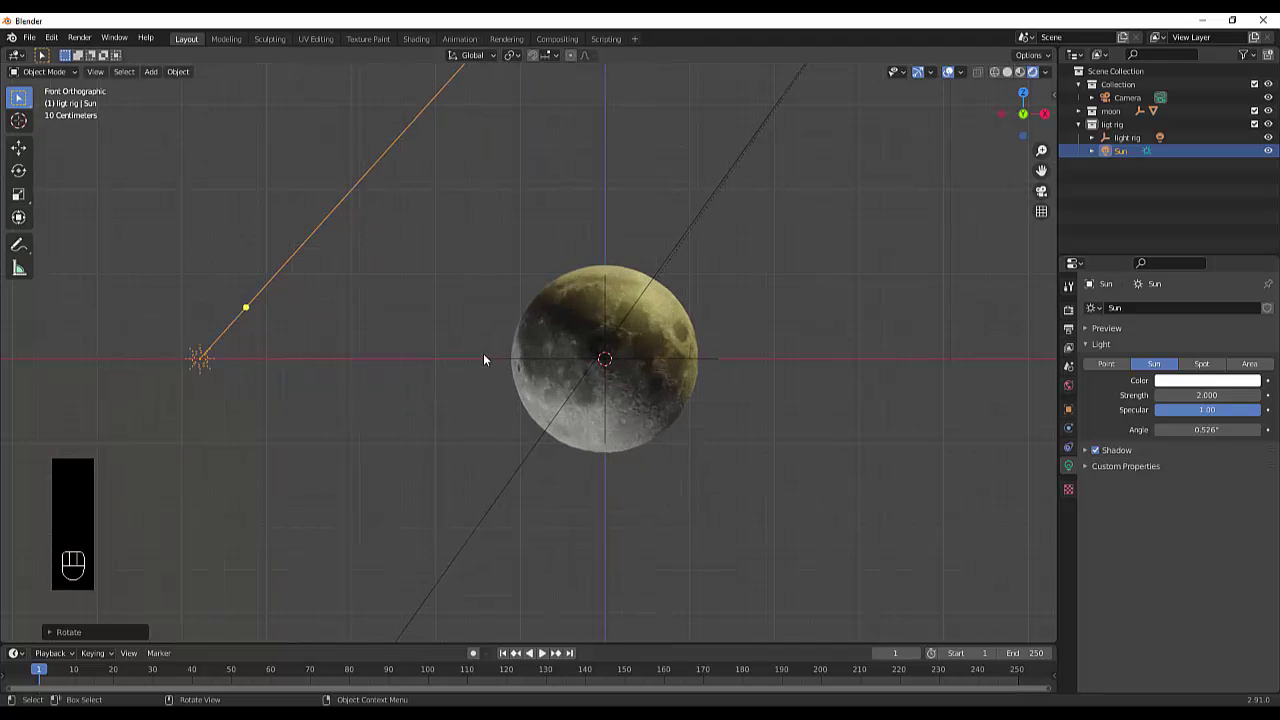
{"action": "scroll", "coordinate": [434, 374], "scroll_direction": "down", "scroll_amount": 3}
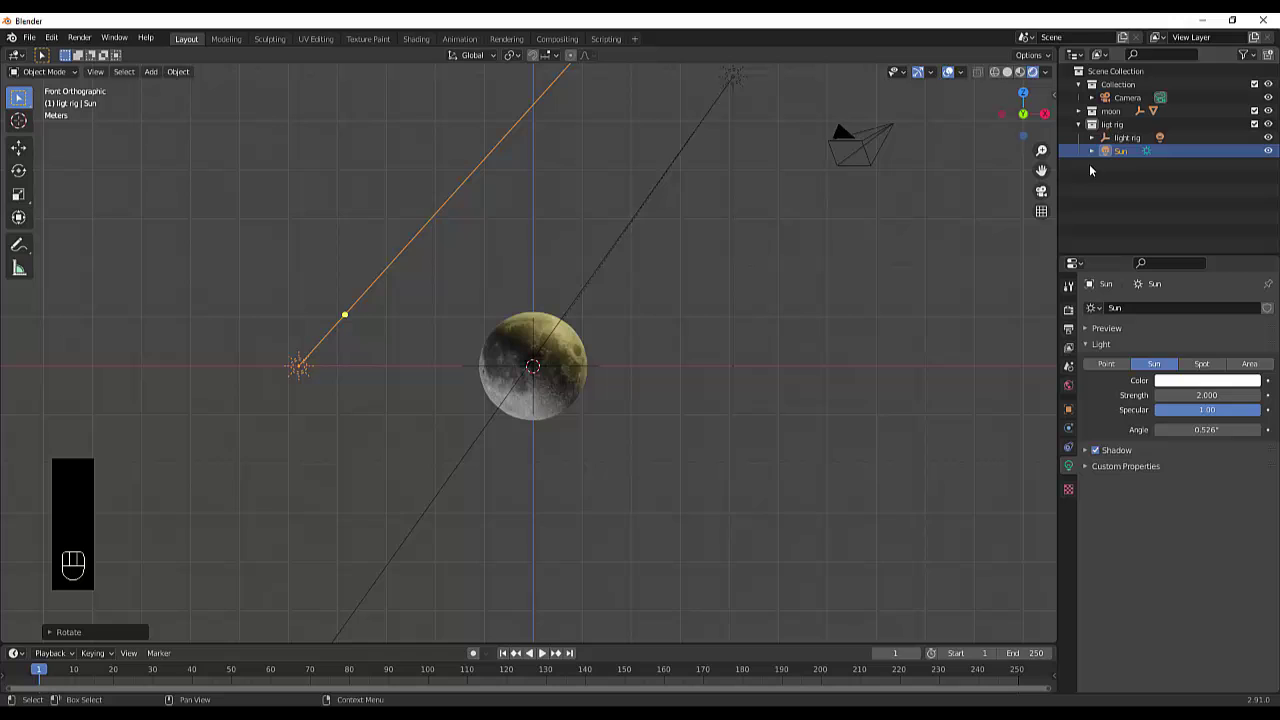
Step: Parent the Sun to the light rig empty
{"action": "left_click", "coordinate": [1133, 140]}
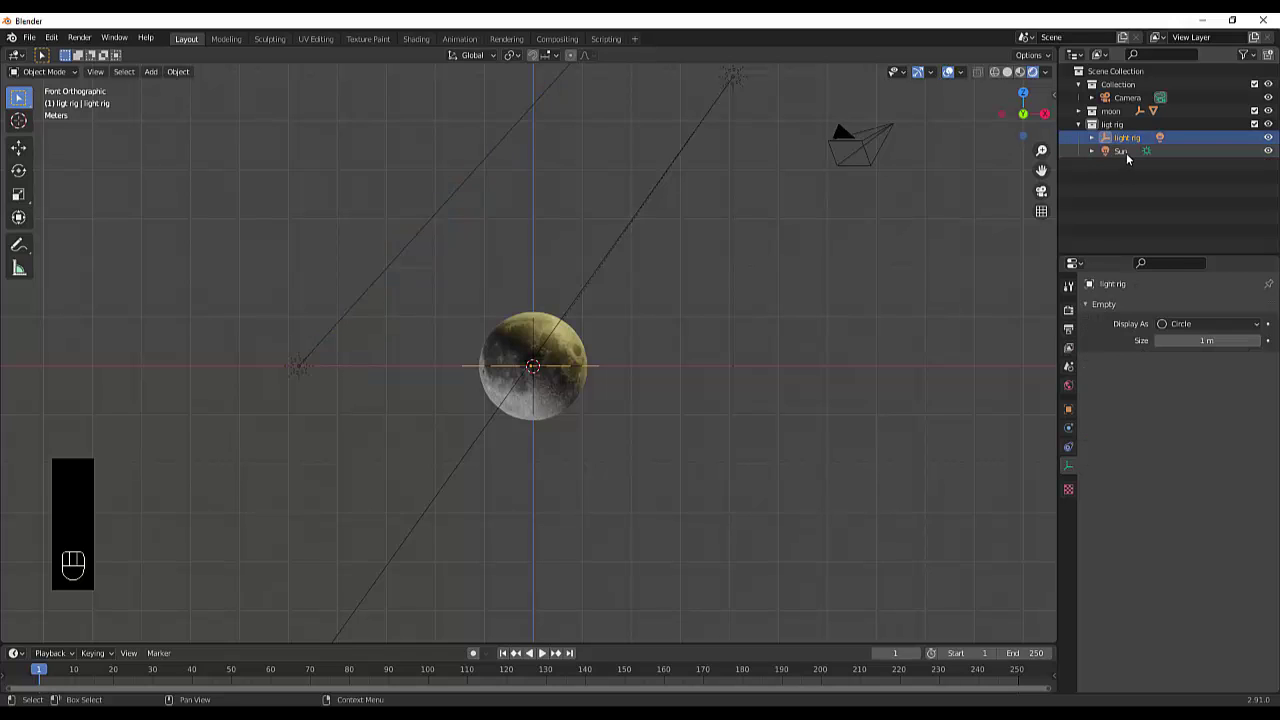
{"action": "left_click", "coordinate": [1126, 153], "text": "shift"}
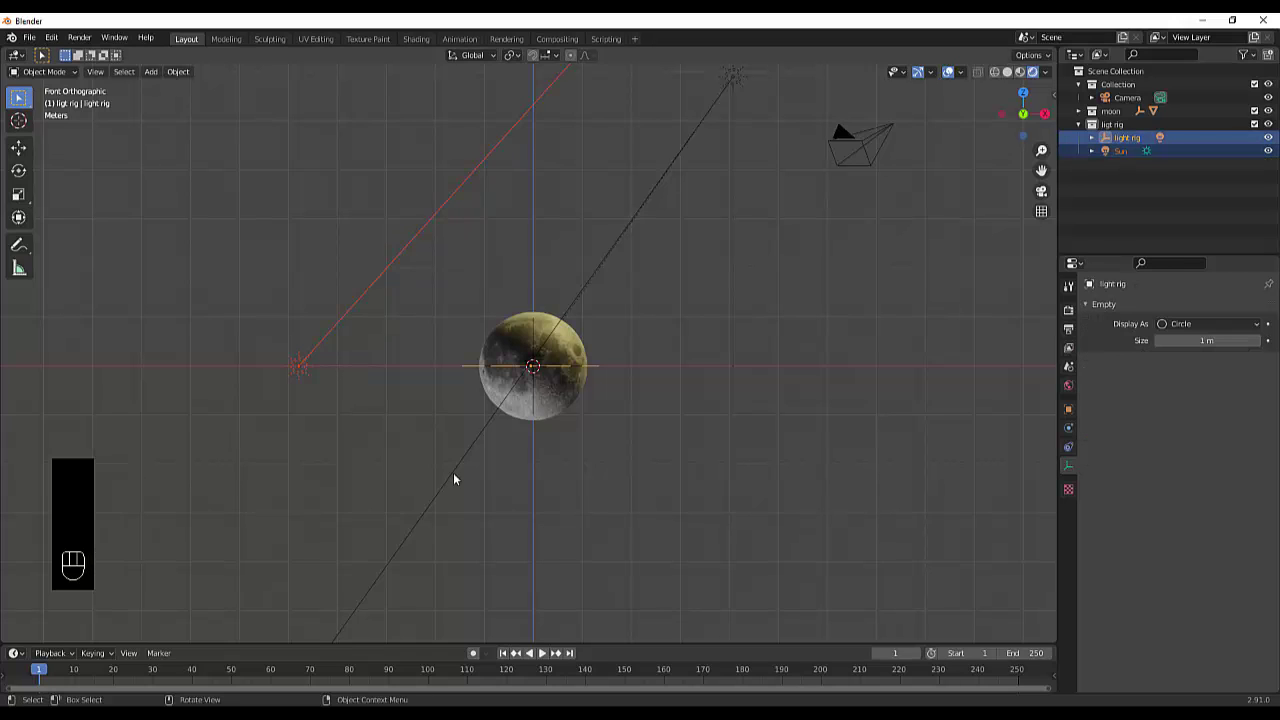
{"action": "key", "text": "ctrl+p"}
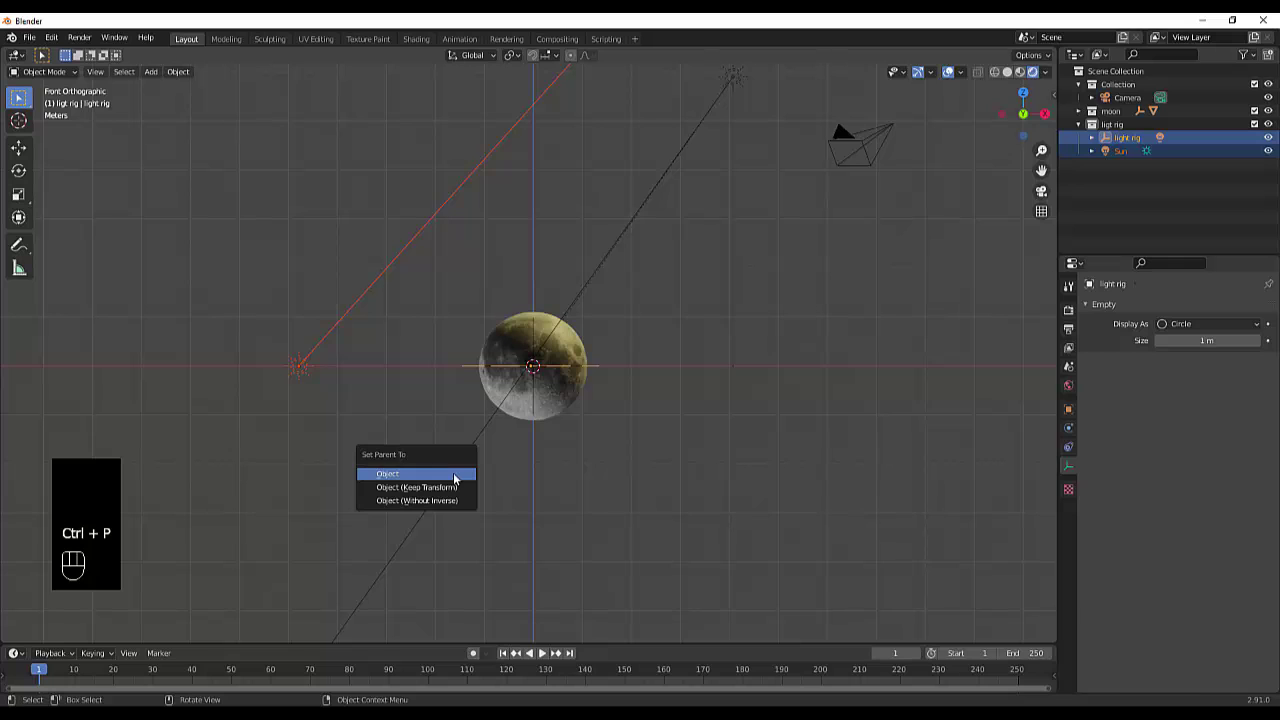
{"action": "left_click", "coordinate": [453, 476]}
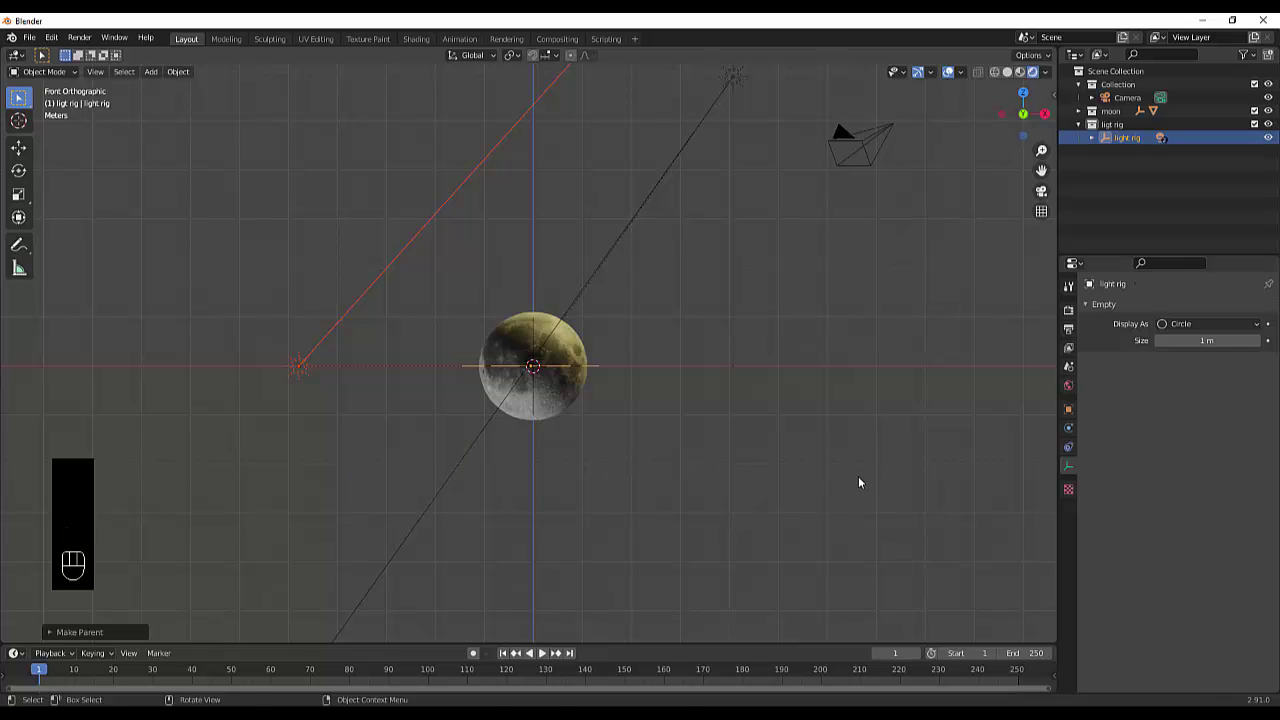
Step: Rotate the light rig about Y and then X to swing the Sun around the moon
{"action": "key", "text": "r"}
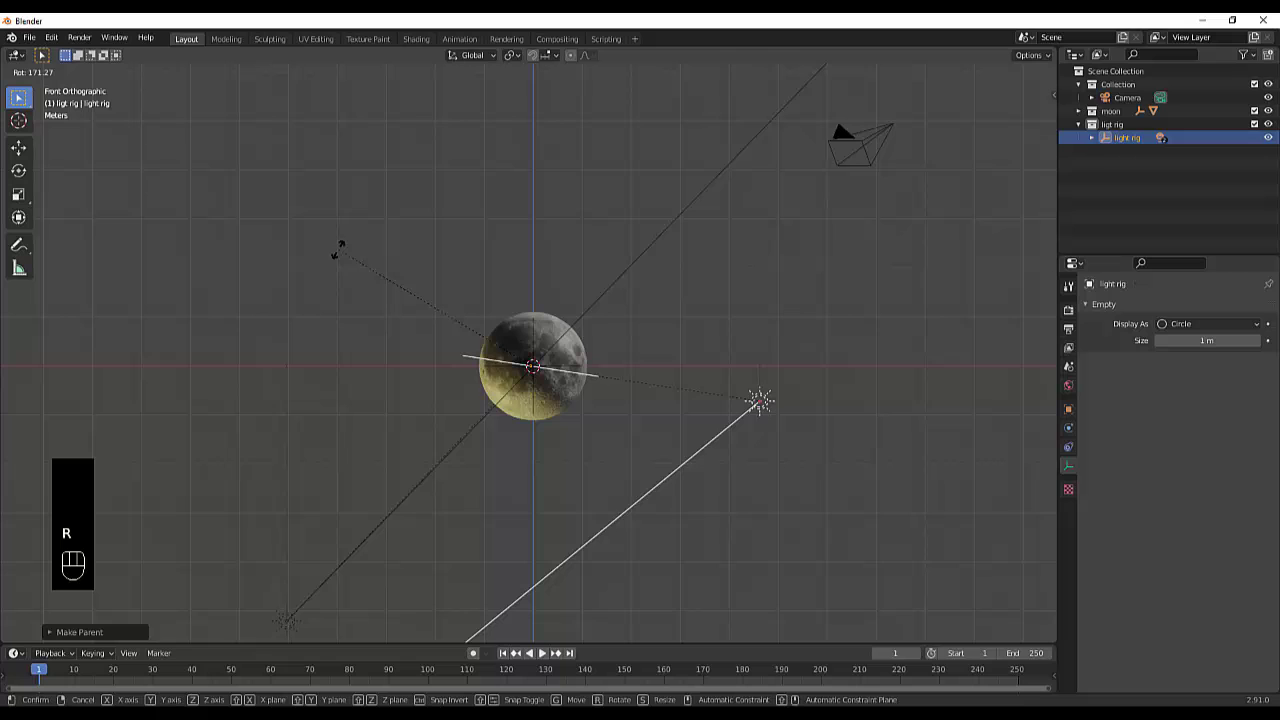
{"action": "key", "text": "x"}
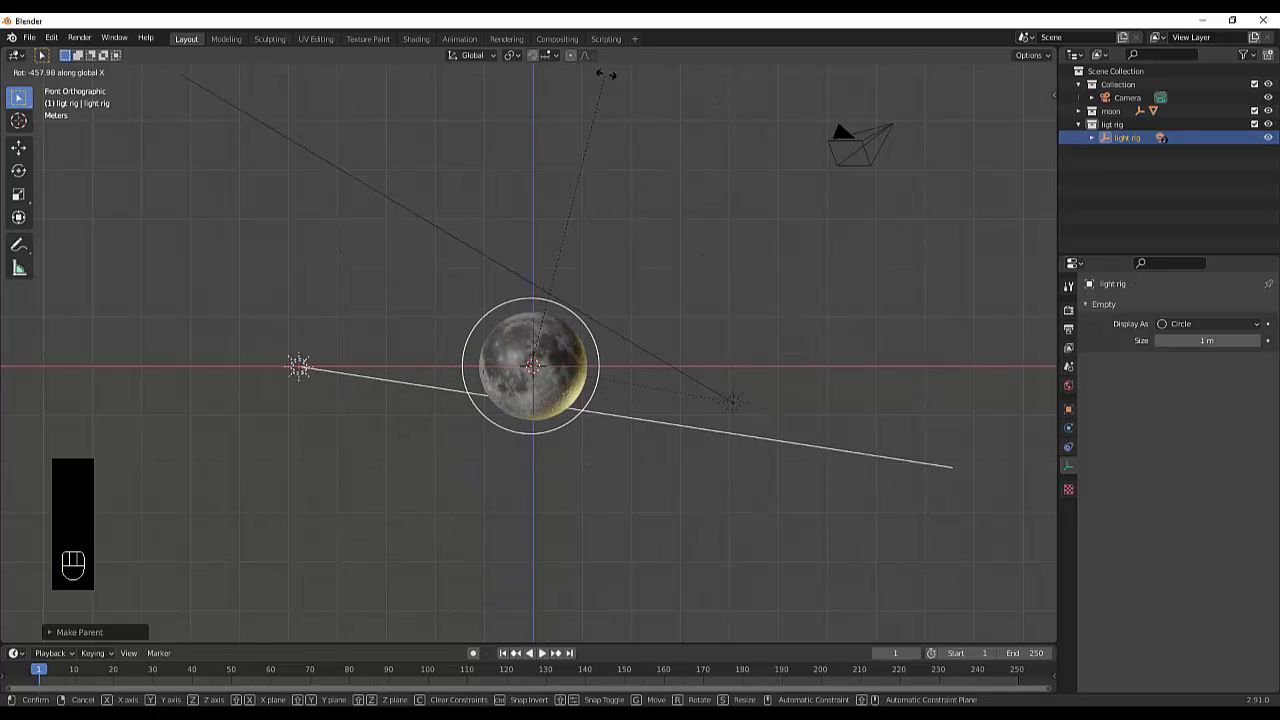
{"action": "key", "text": "z"}
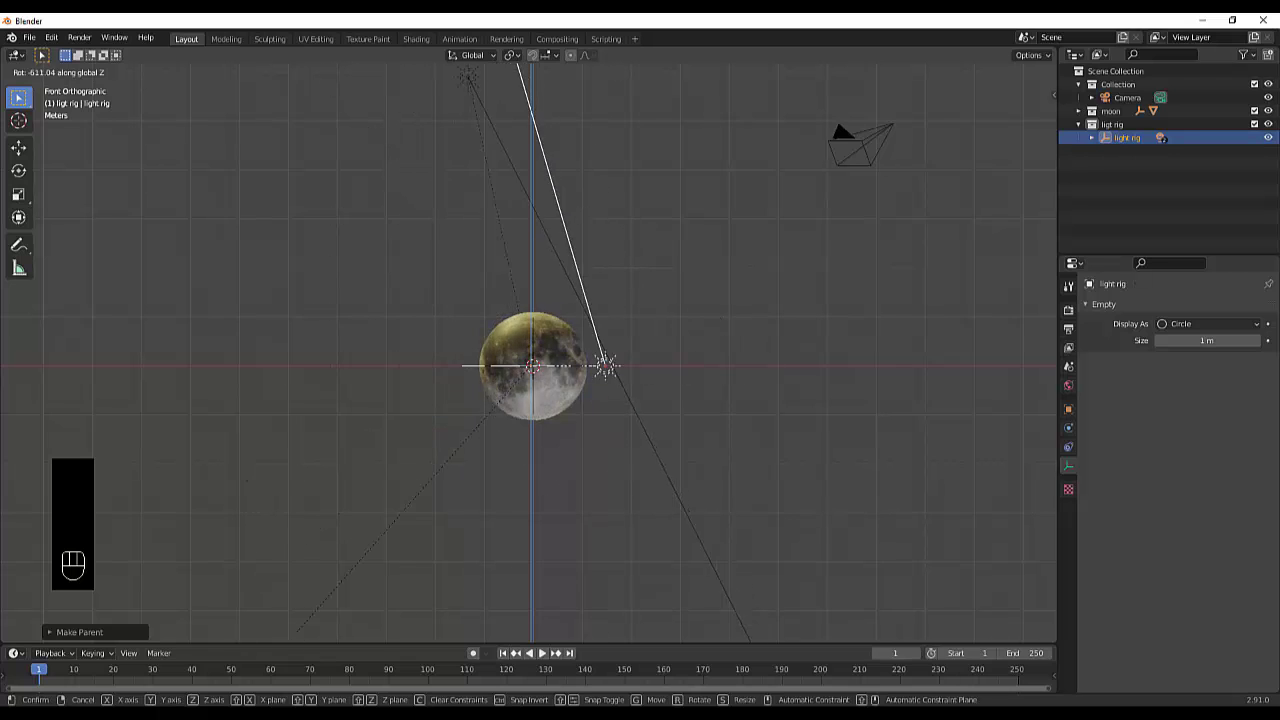
{"action": "key", "text": "y"}
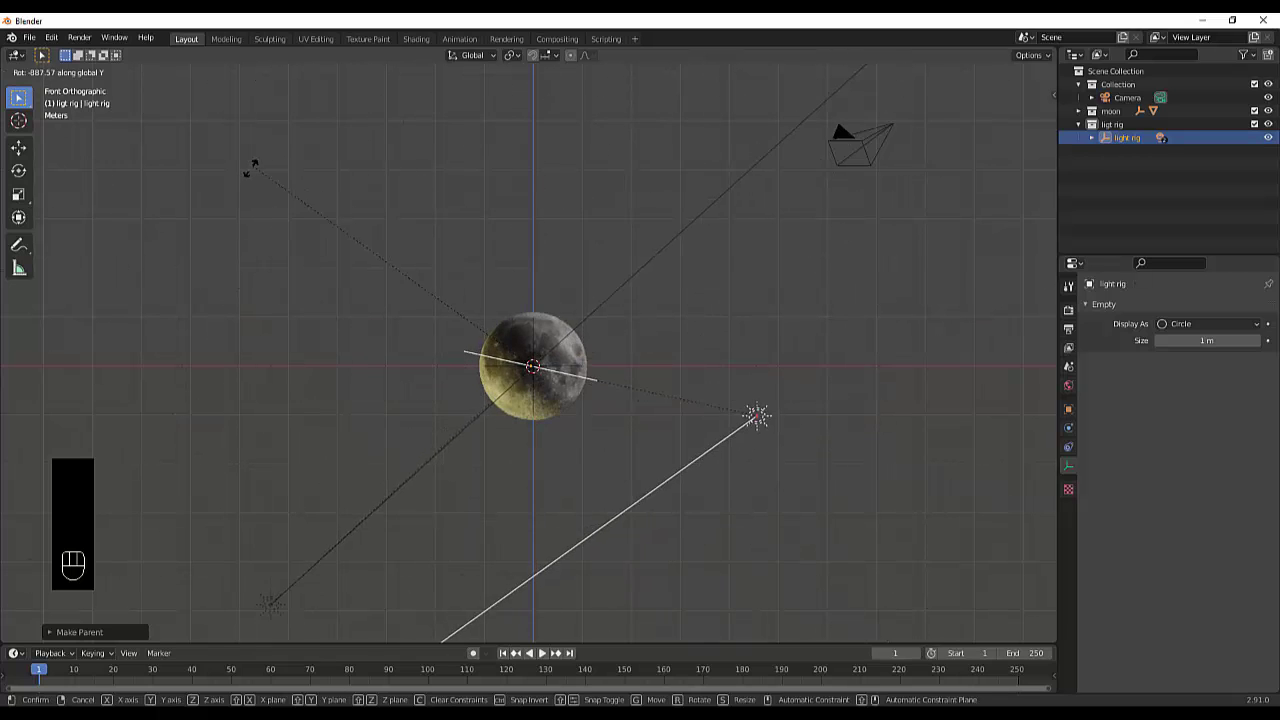
{"action": "left_click", "coordinate": [629, 386]}
{"action": "key", "text": "r"}
{"action": "key", "text": "x"}
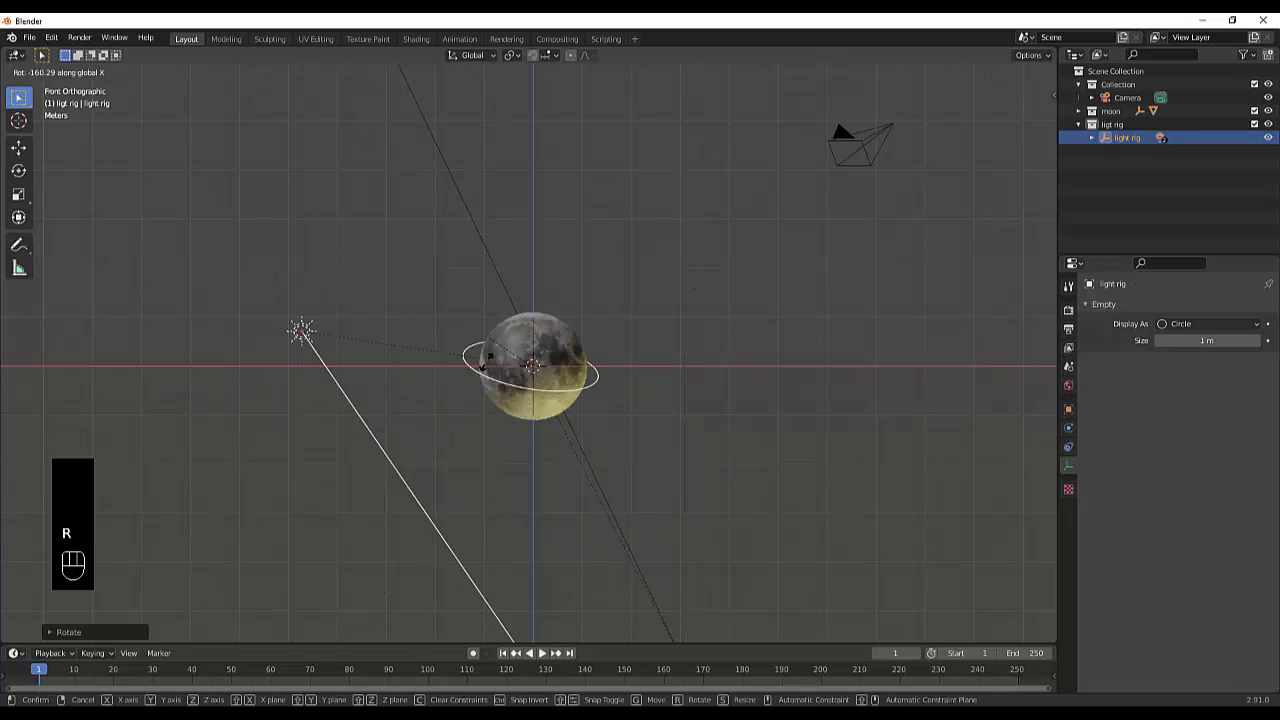
{"action": "left_click", "coordinate": [650, 480]}
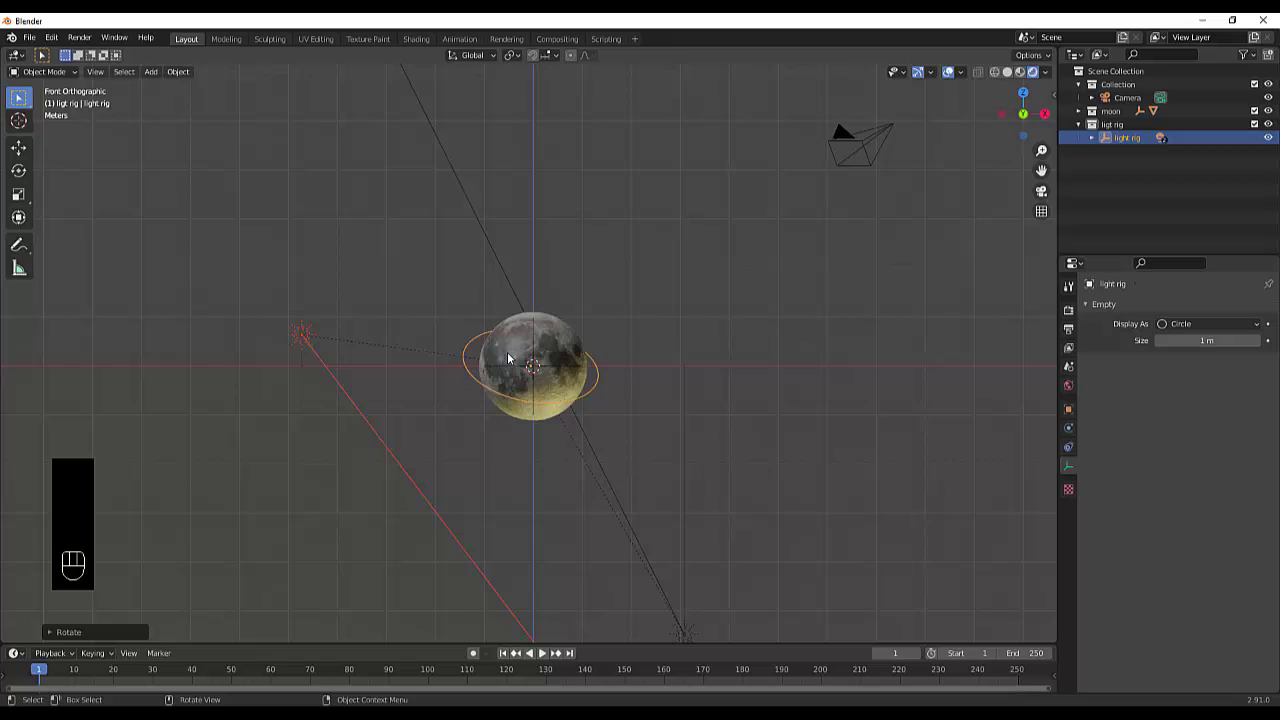
{"action": "scroll", "coordinate": [650, 480], "scroll_direction": "down", "scroll_amount": 2}
{"action": "scroll", "coordinate": [607, 405], "scroll_direction": "up", "scroll_amount": 5}
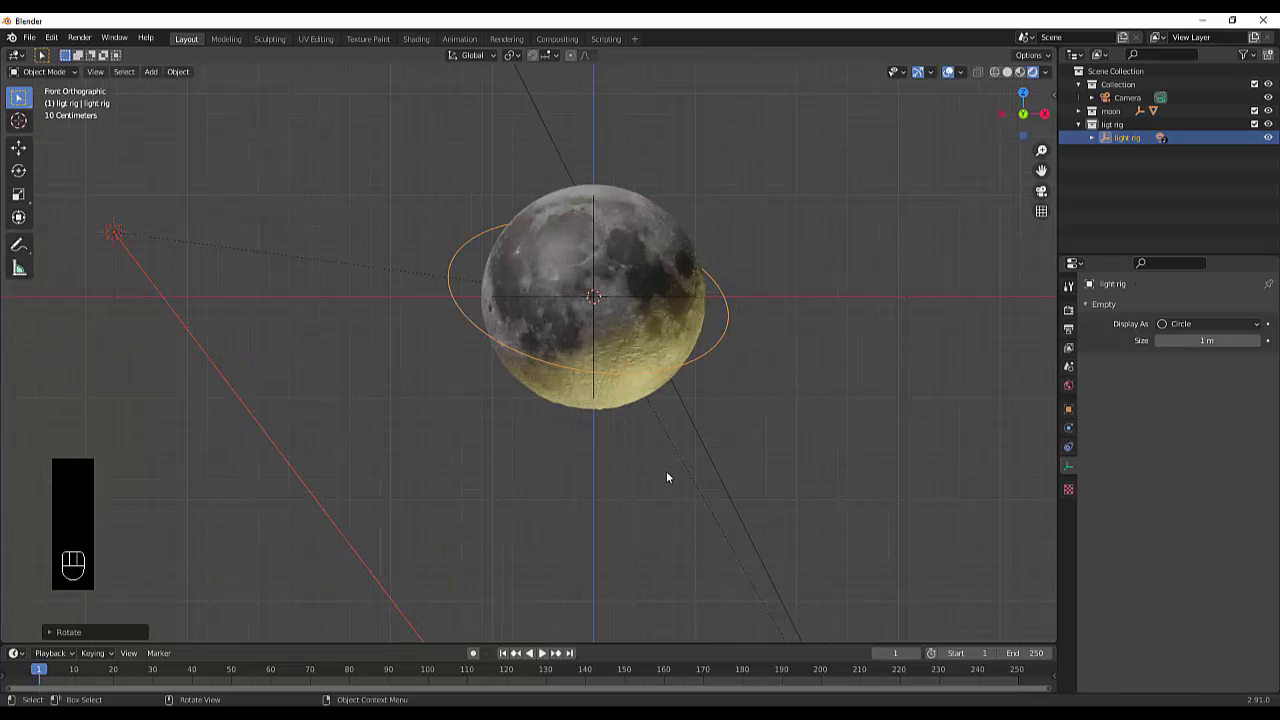
Step: Rotate the rig again about global Y, moving the lit crescent to the top
{"action": "key", "text": "r"}
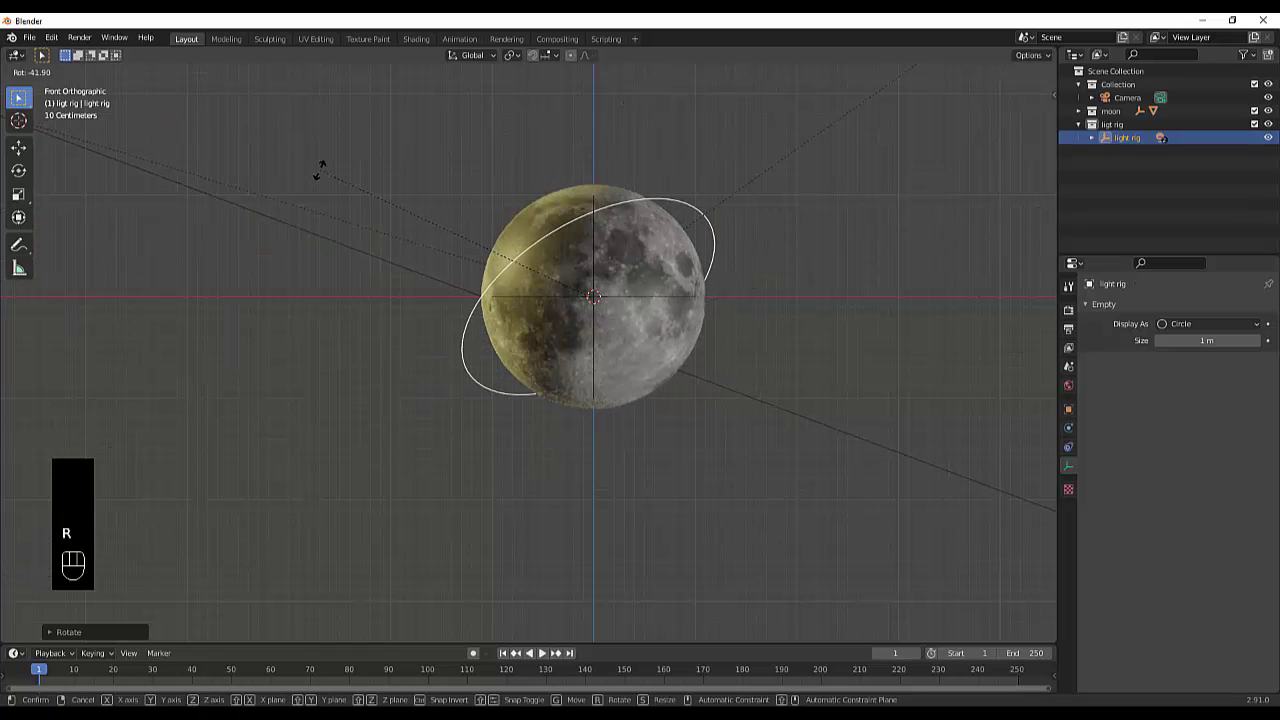
{"action": "key", "text": "x"}
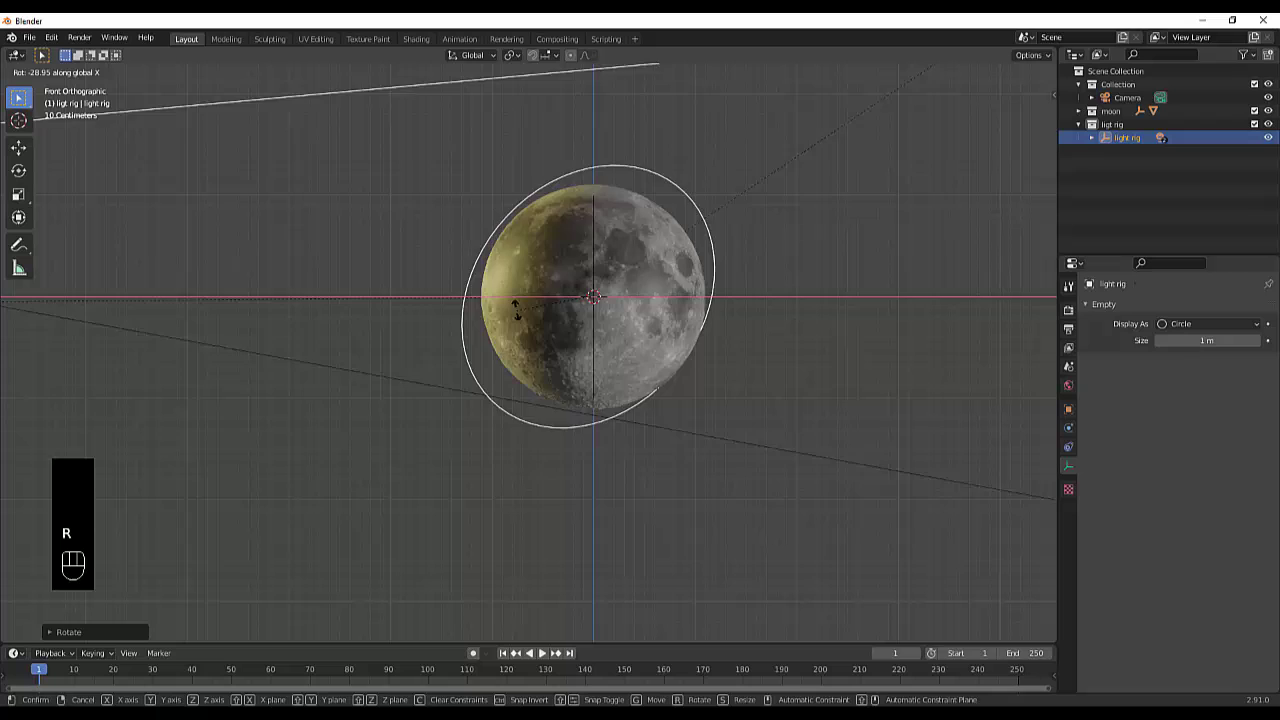
{"action": "key", "text": "z"}
{"action": "key", "text": "y"}
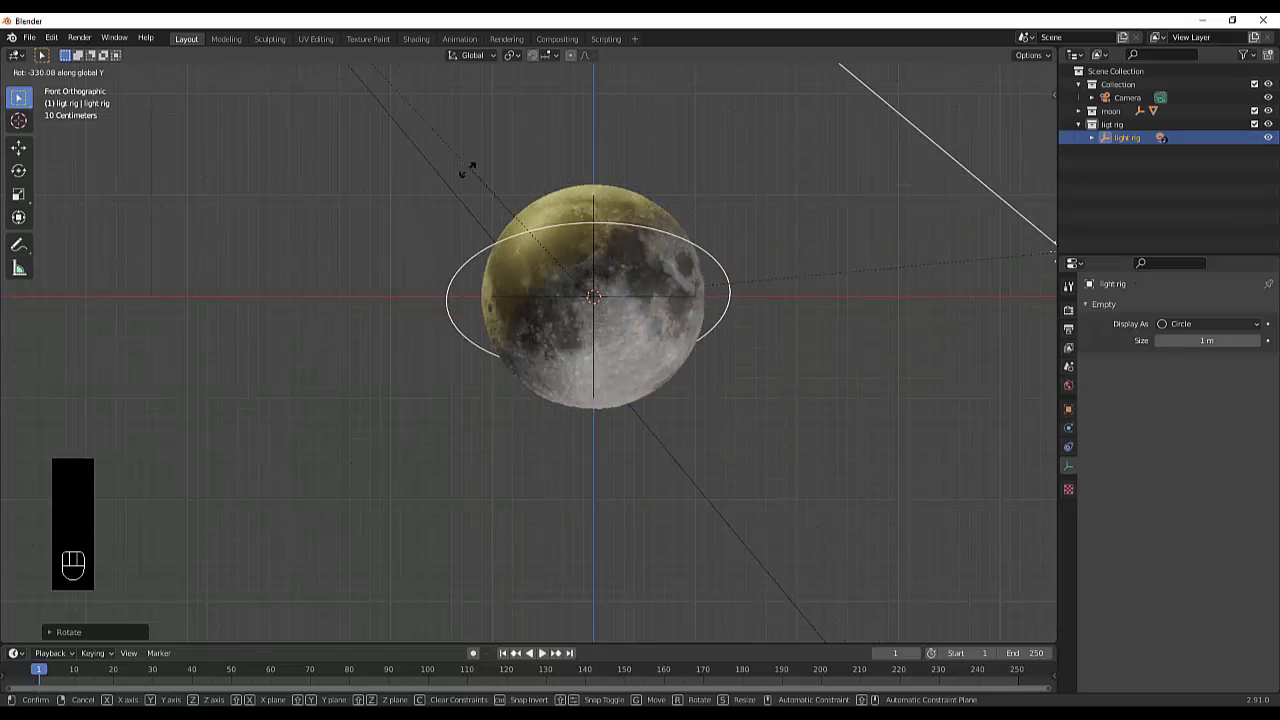
Step: Keep the light rig's rotation and tint its Sun light pale cyan-blue (AEE1FF)
{"action": "left_click", "coordinate": [443, 206]}
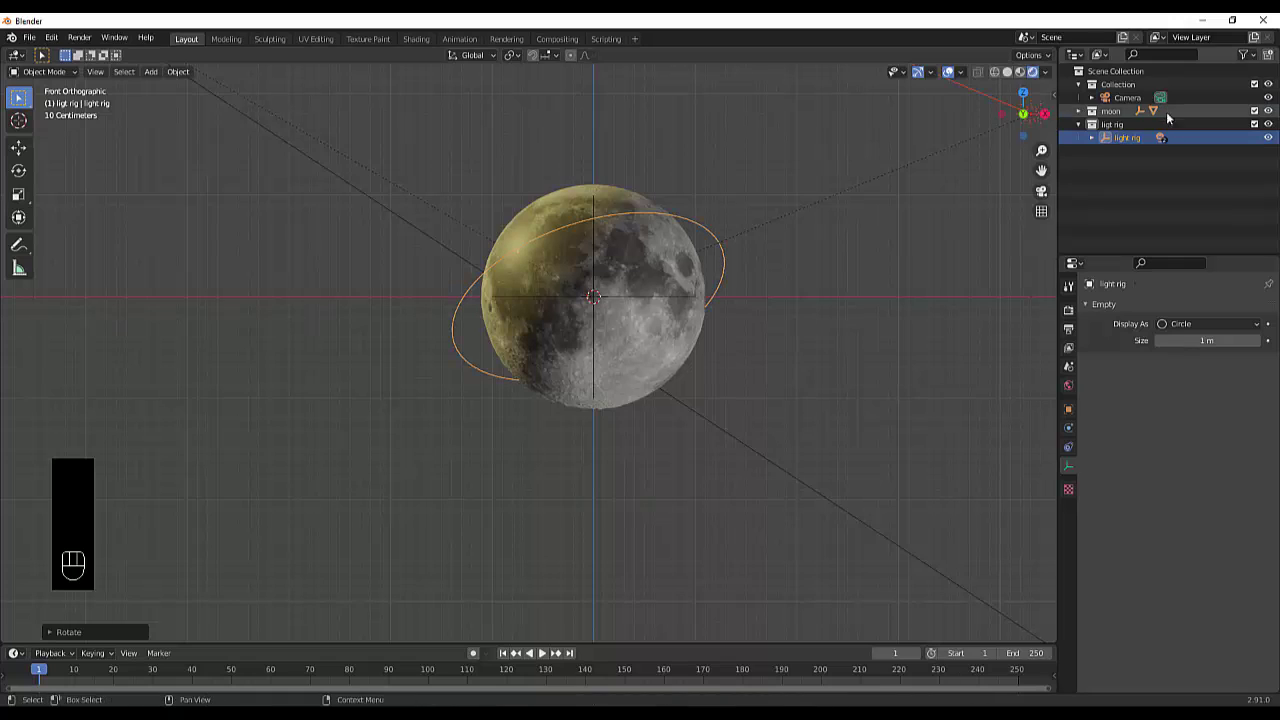
{"action": "left_click", "coordinate": [1091, 137]}
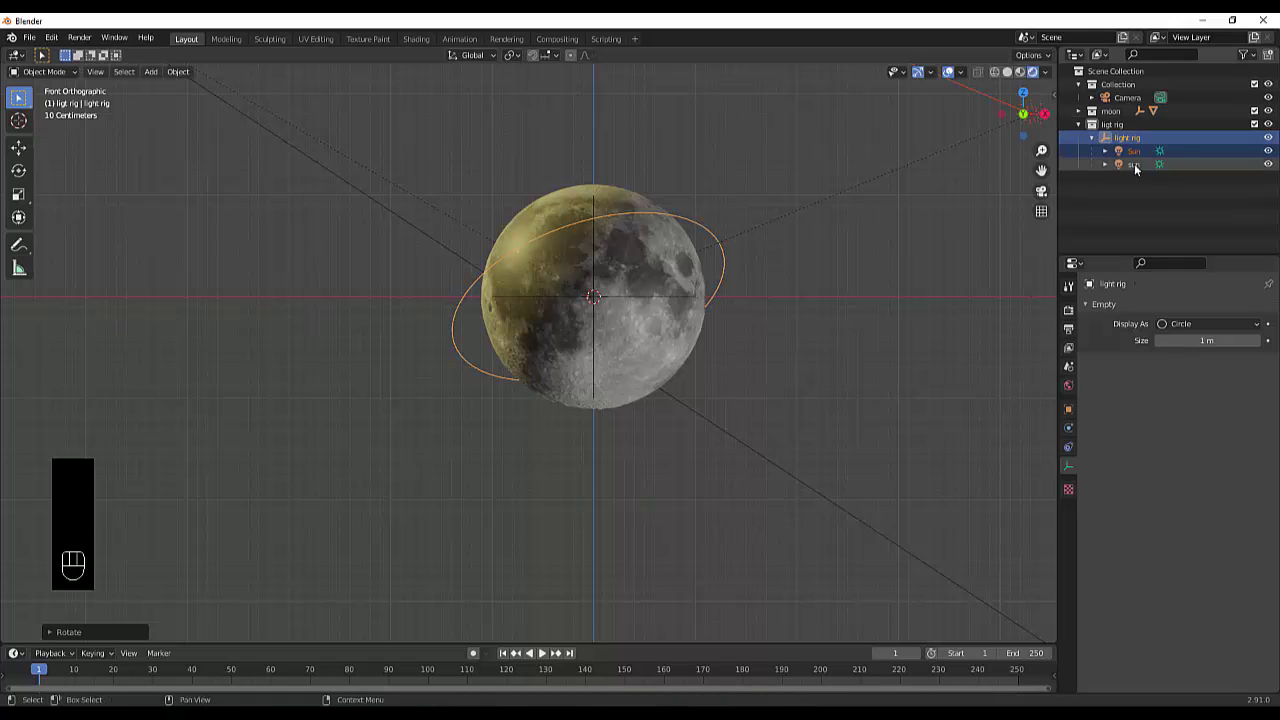
{"action": "left_click", "coordinate": [1135, 166]}
{"action": "left_click", "coordinate": [1135, 151]}
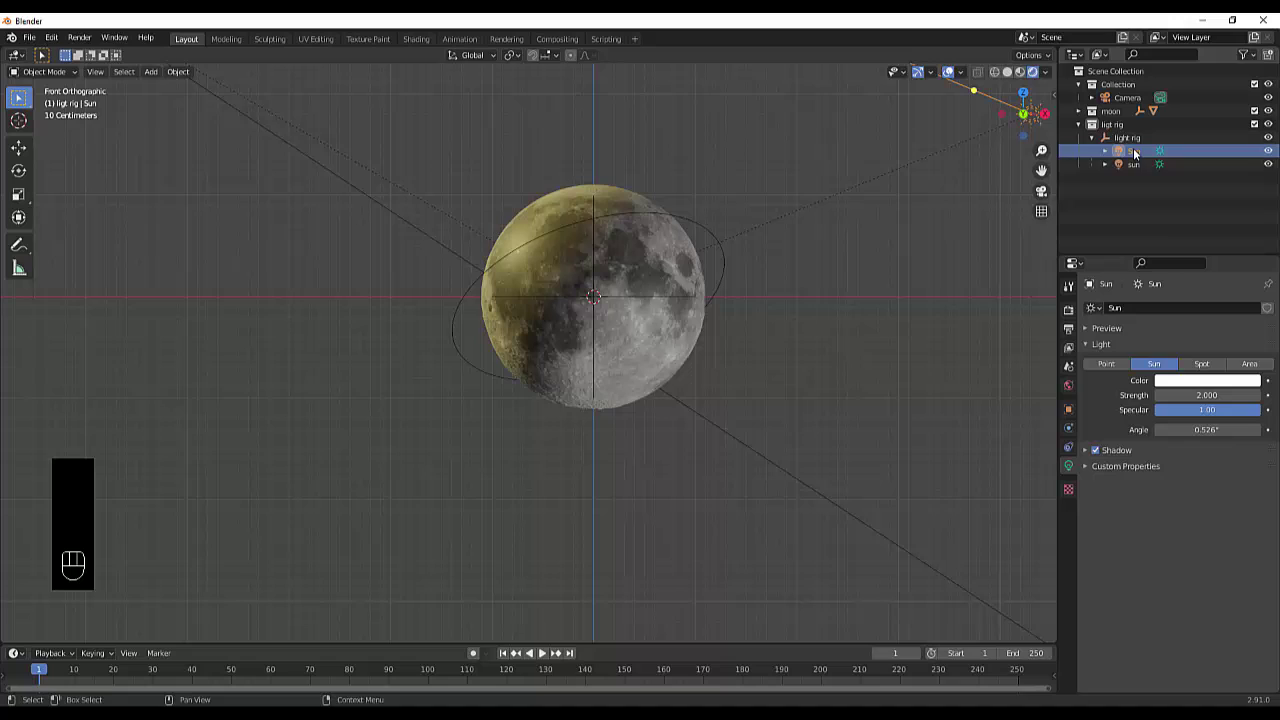
{"action": "left_click", "coordinate": [1222, 382]}
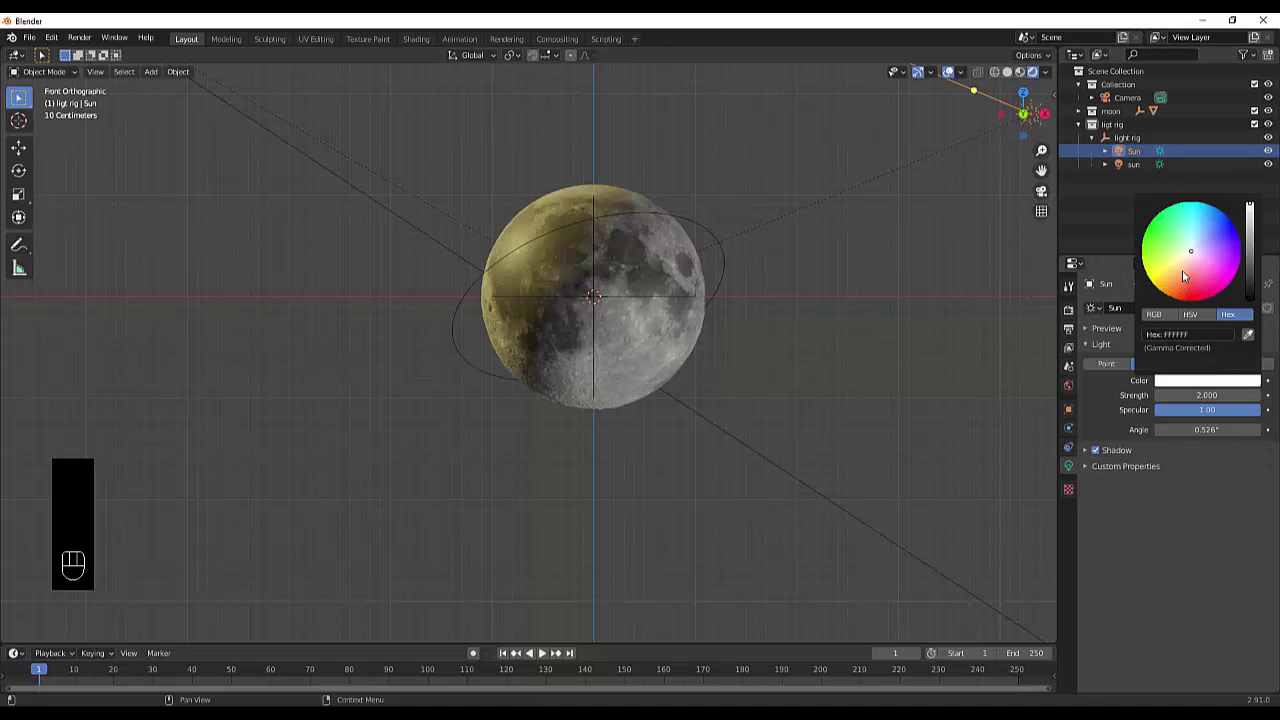
{"action": "left_click_drag", "start_coordinate": [1203, 253], "coordinate": [1202, 241]}
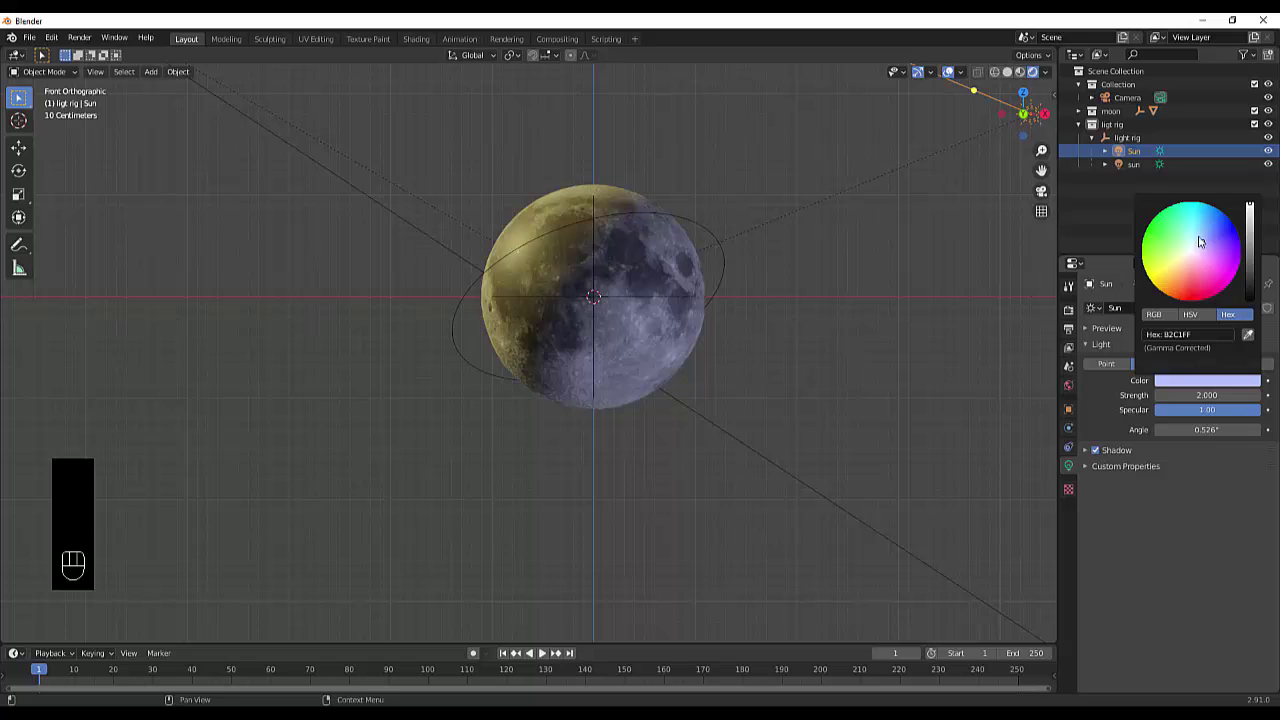
{"action": "left_click_drag", "start_coordinate": [1200, 241], "coordinate": [1196, 240]}
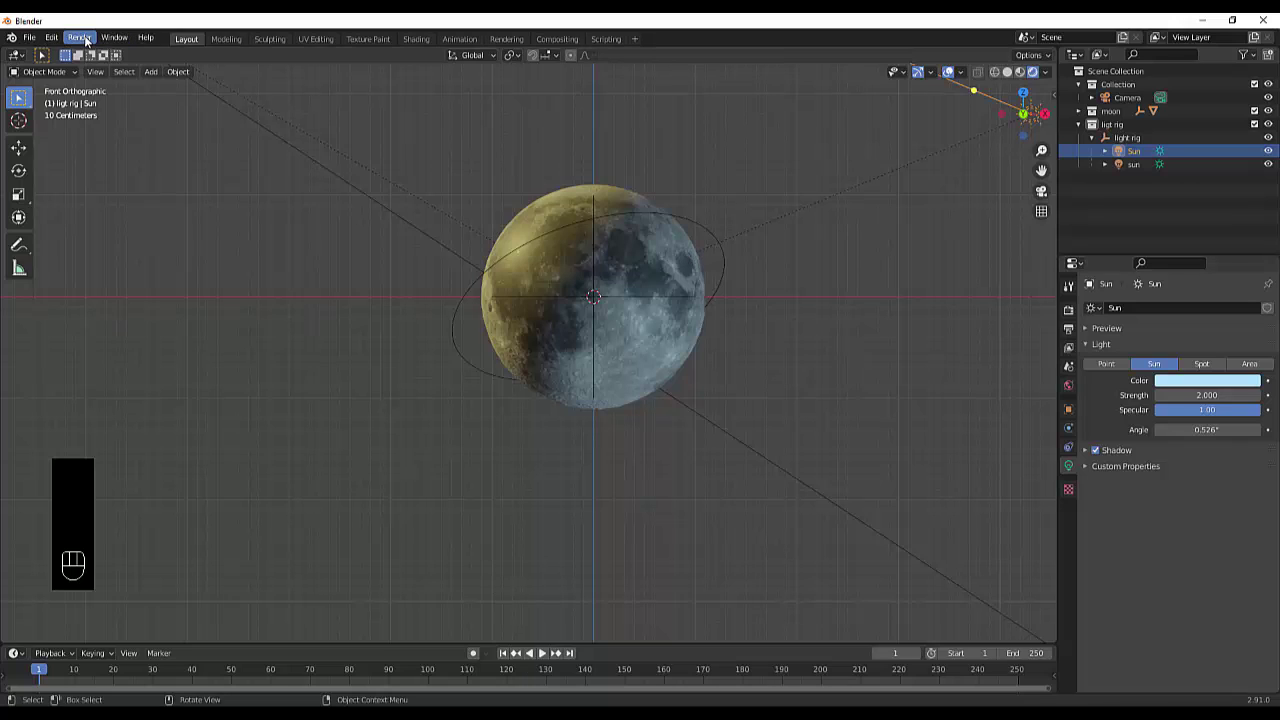
Step: Switch the render engine to Cycles and view the moon through the camera
{"action": "left_click", "coordinate": [86, 40]}
{"action": "left_click", "coordinate": [1068, 310]}
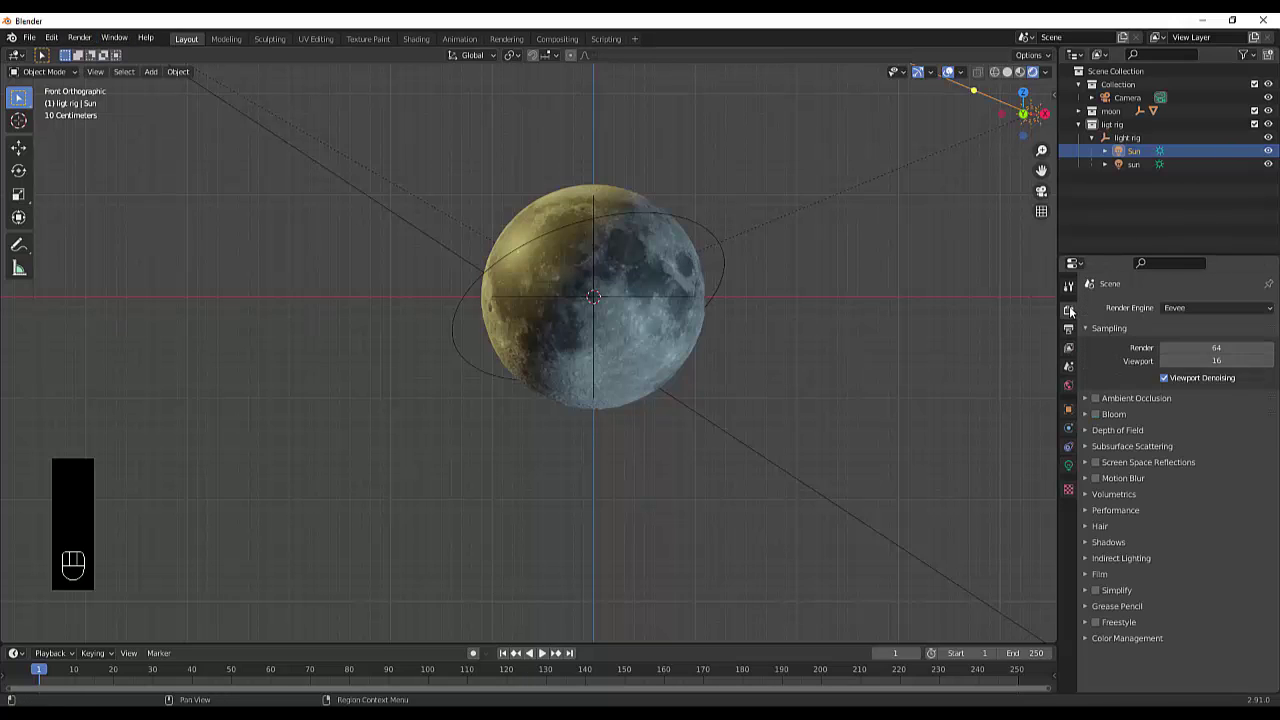
{"action": "left_click", "coordinate": [1180, 308]}
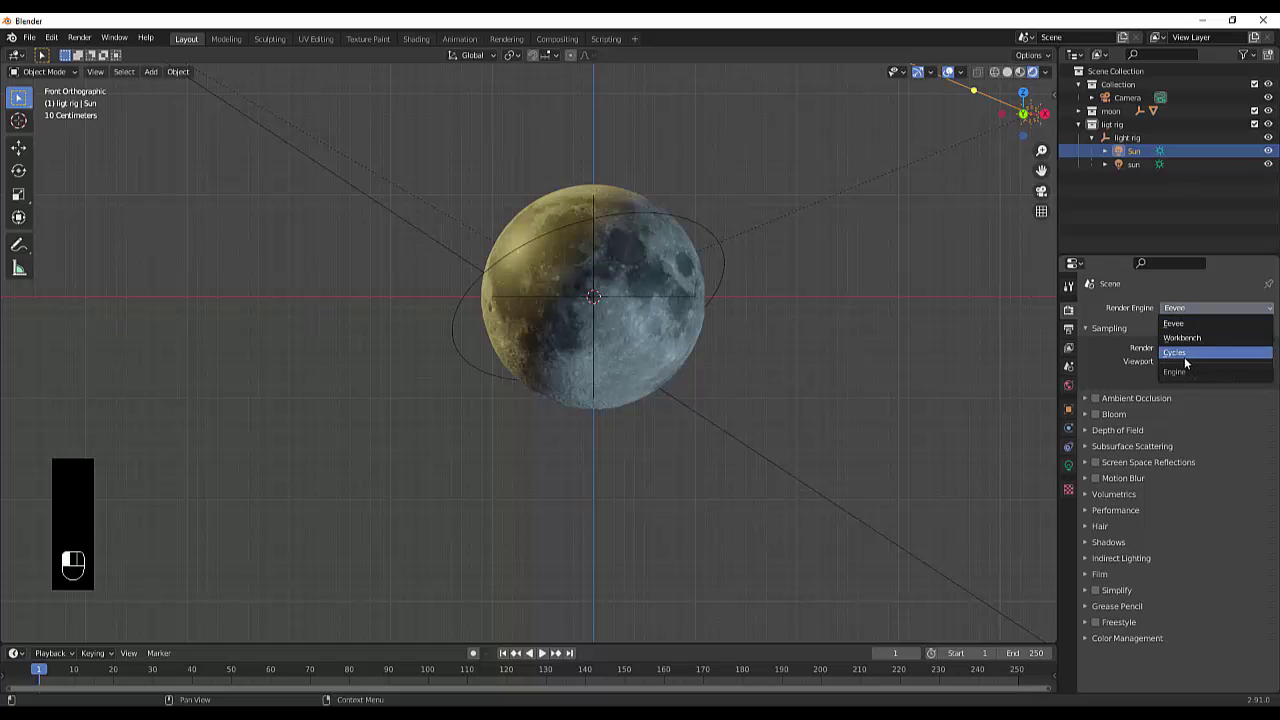
{"action": "left_click", "coordinate": [1183, 358]}
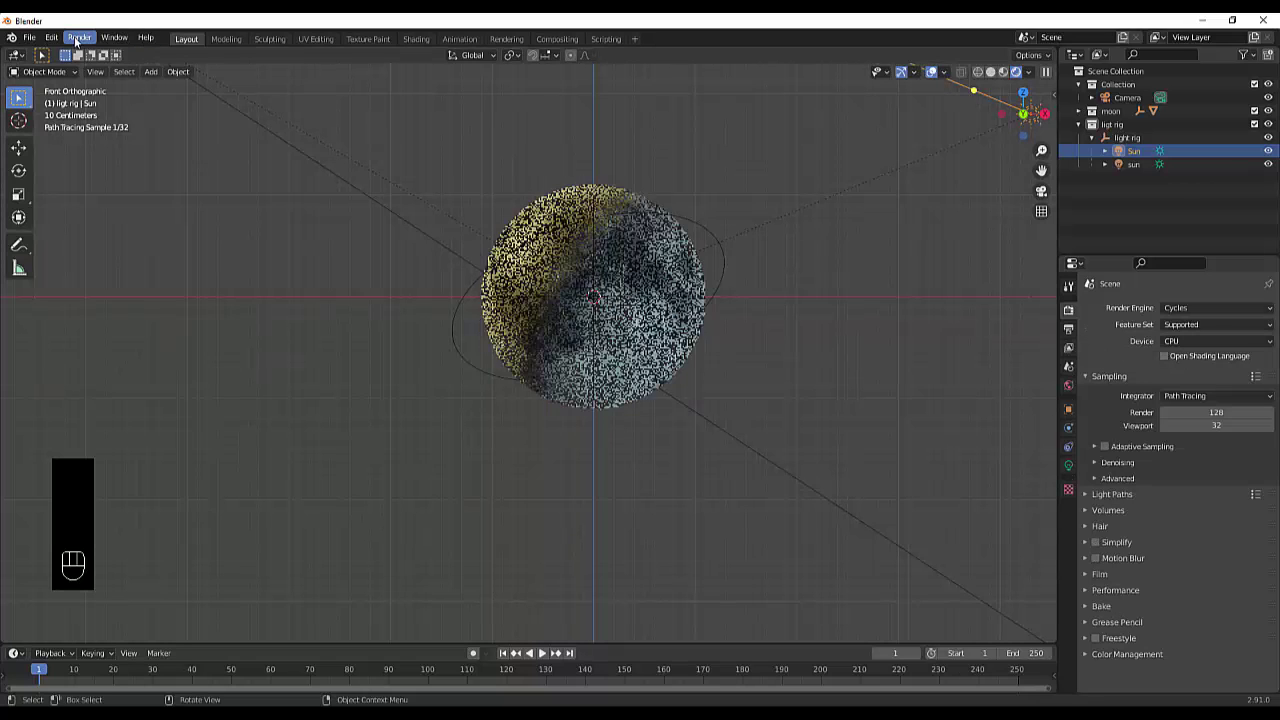
{"action": "left_click", "coordinate": [79, 38]}
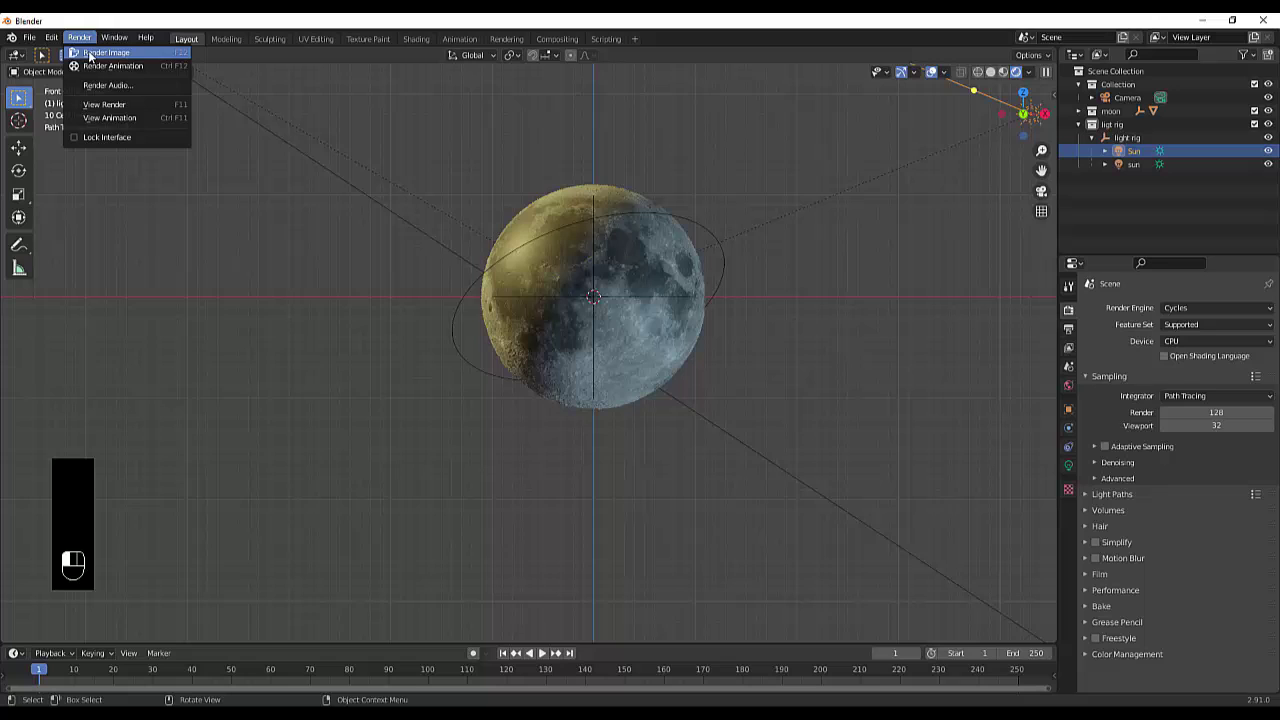
{"action": "left_click", "coordinate": [1127, 97]}
{"action": "left_click", "coordinate": [1041, 191]}
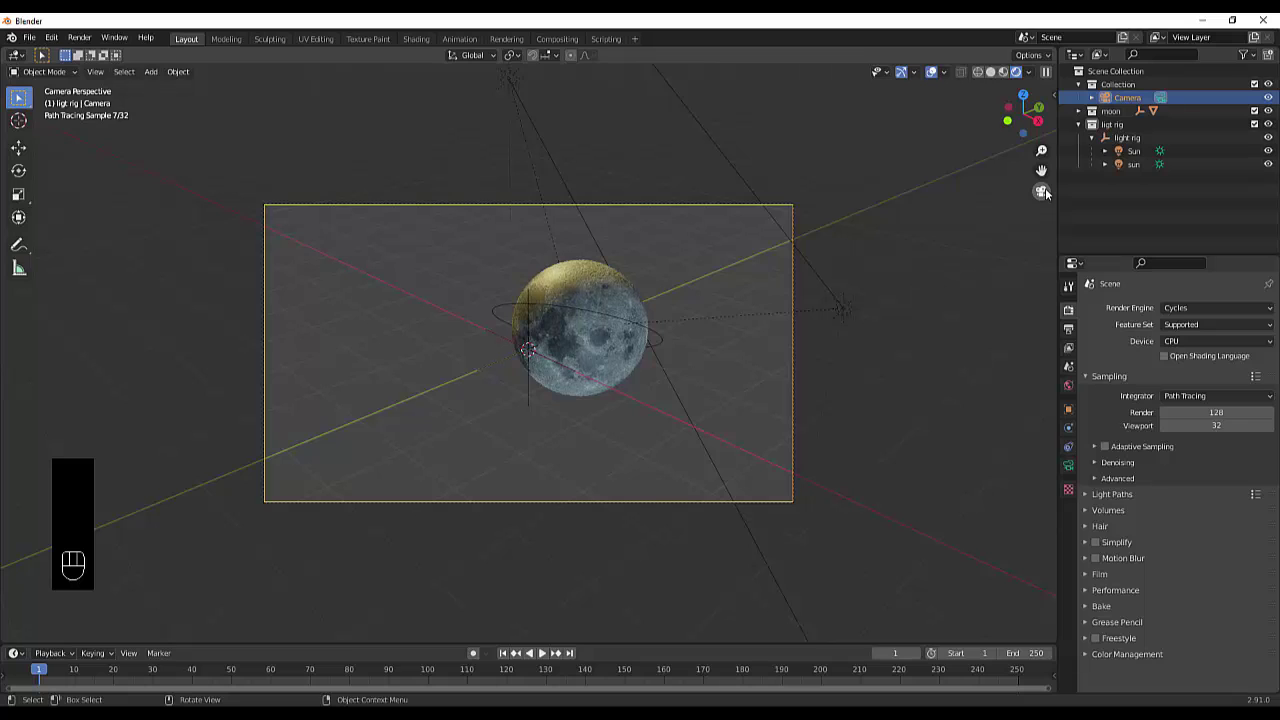
Step: Frame the camera and switch to a zoomed-out top view of the scene
{"action": "key", "text": "KP_1"}
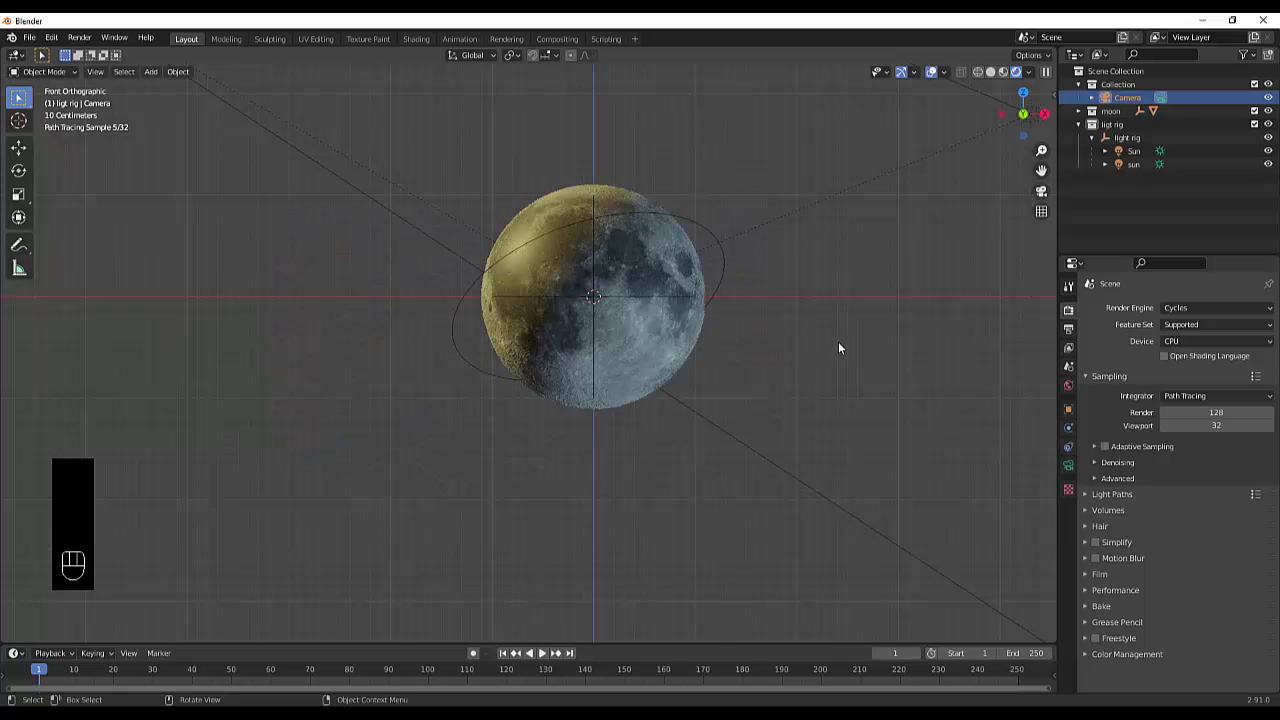
{"action": "key", "text": "KP_Decimal"}
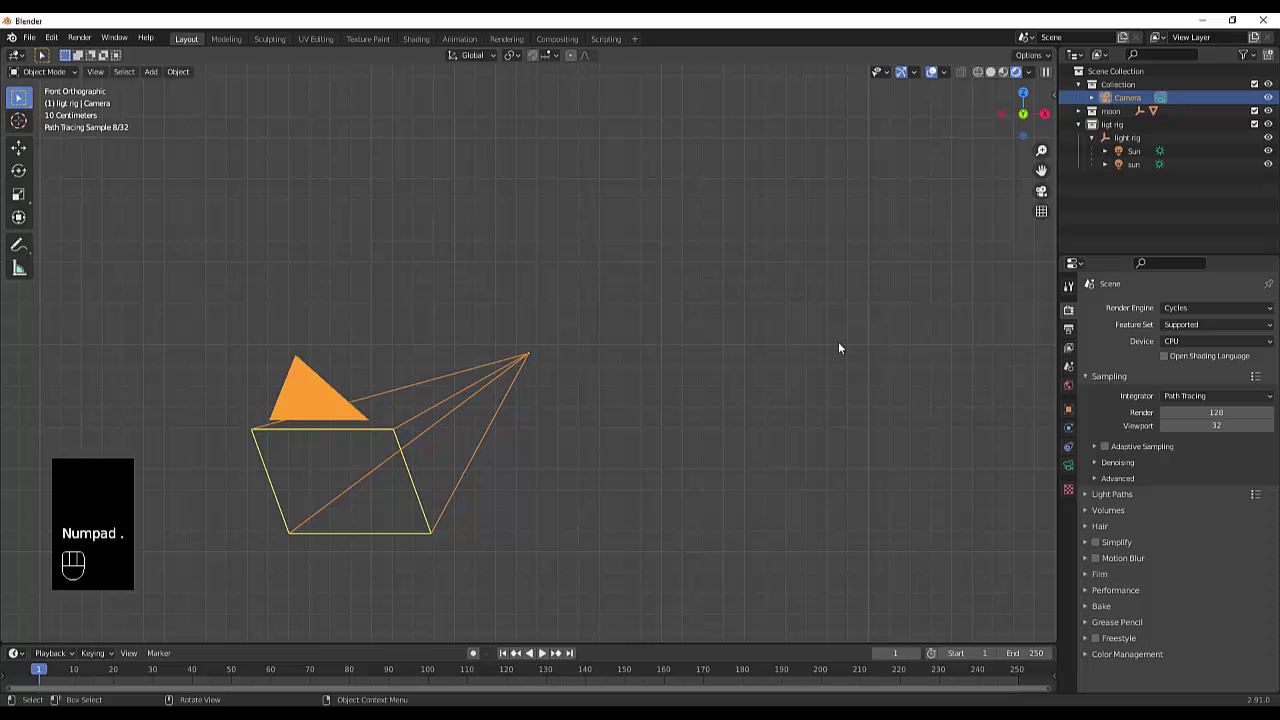
{"action": "key", "text": "KP_1"}
{"action": "key", "text": "KP_7"}
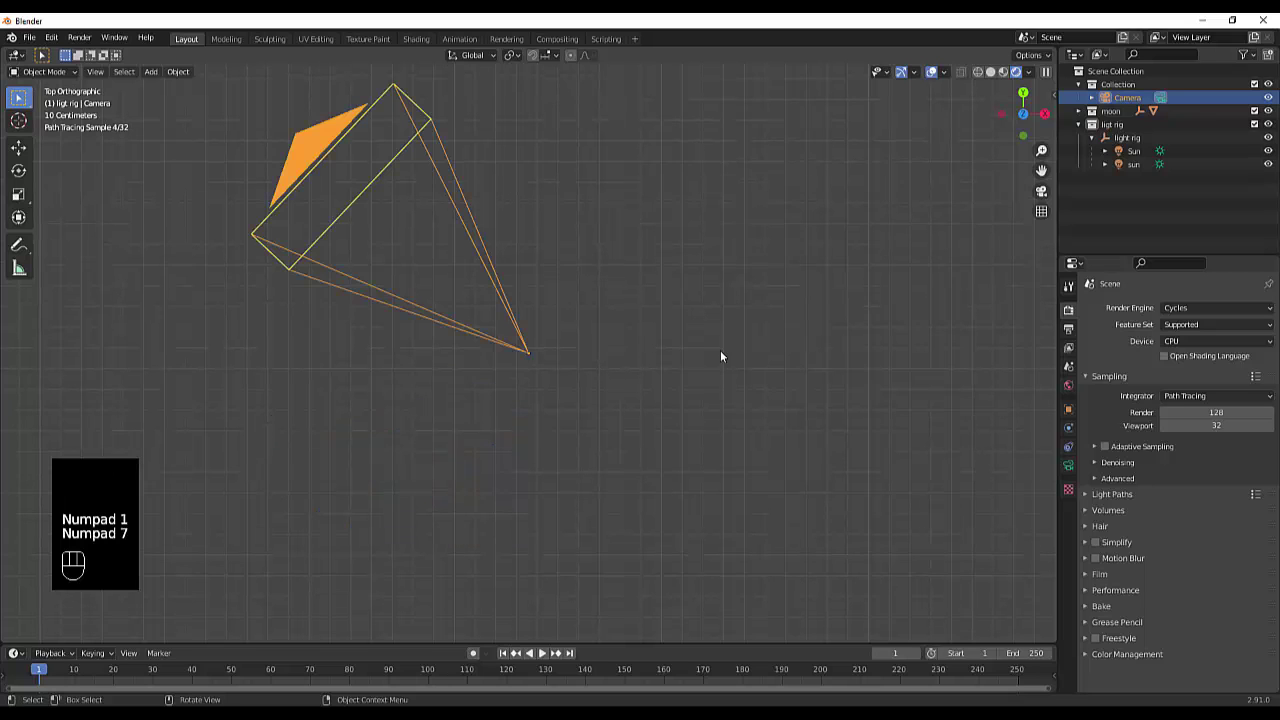
{"action": "scroll", "coordinate": [720, 357], "scroll_direction": "down", "scroll_amount": 10}
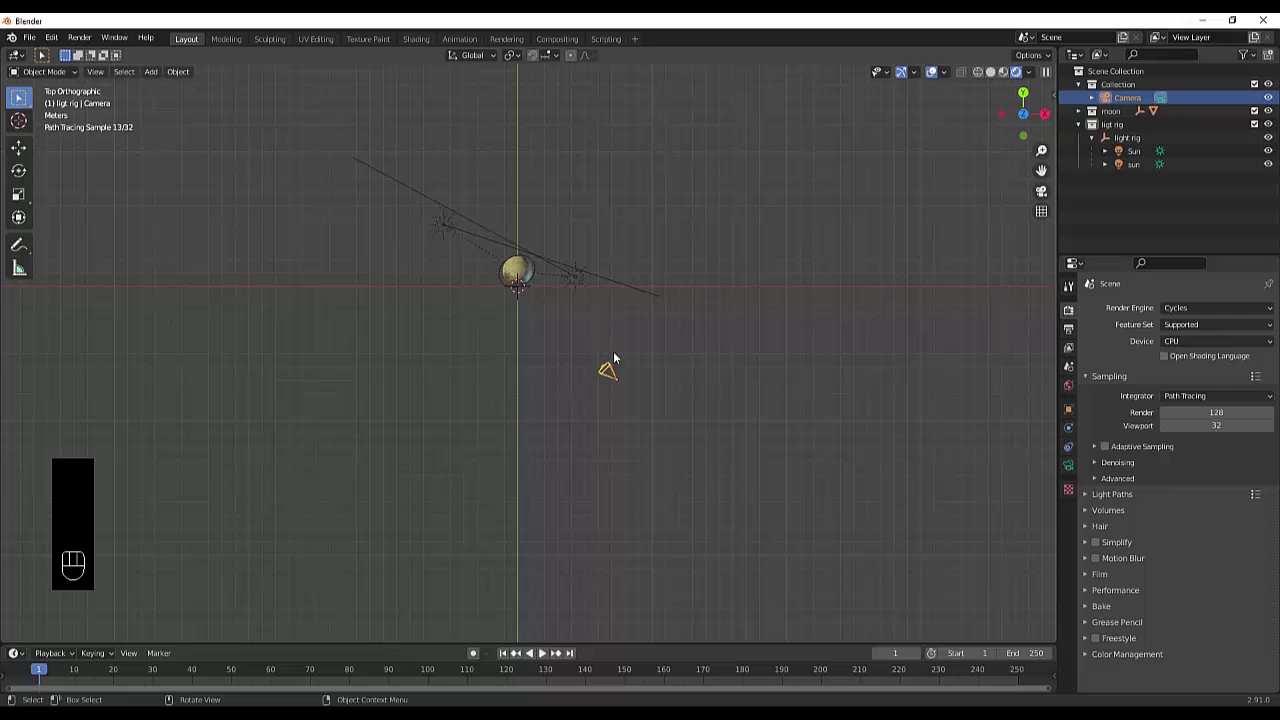
Step: Move and turn the camera toward the moon in top view, checking the camera framing
{"action": "key", "text": "g"}
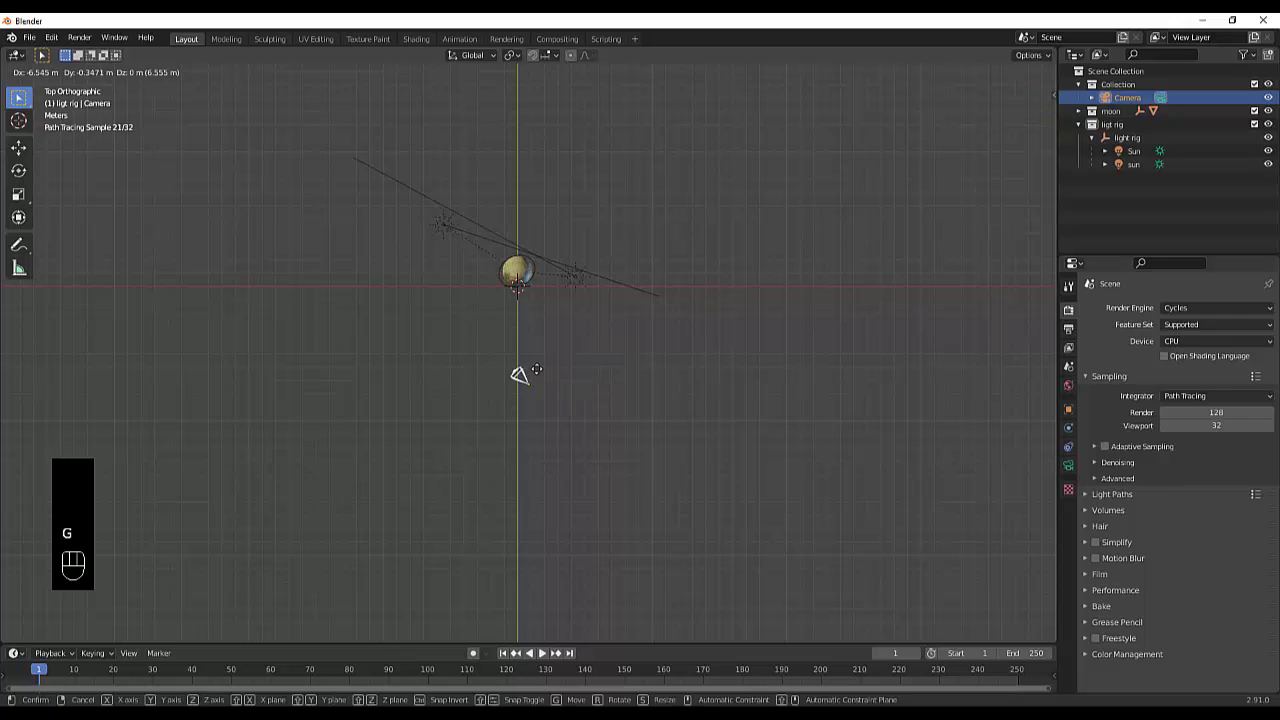
{"action": "left_click", "coordinate": [489, 345]}
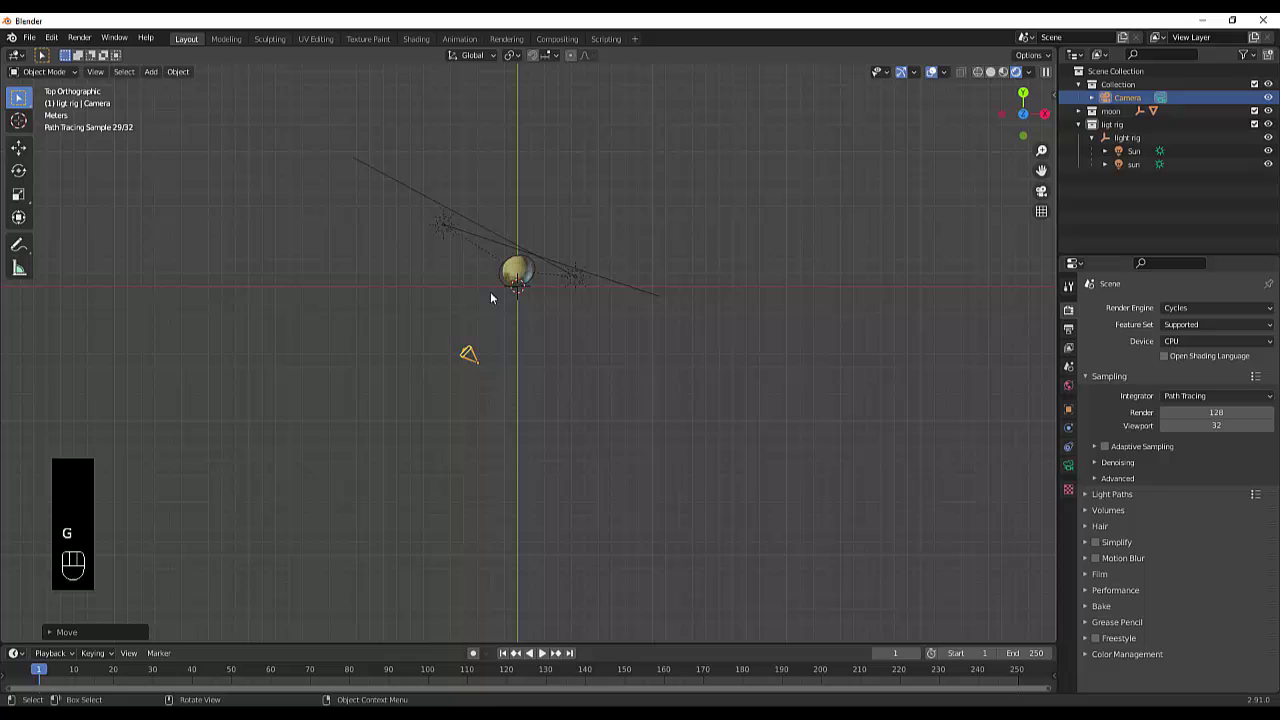
{"action": "key", "text": "r"}
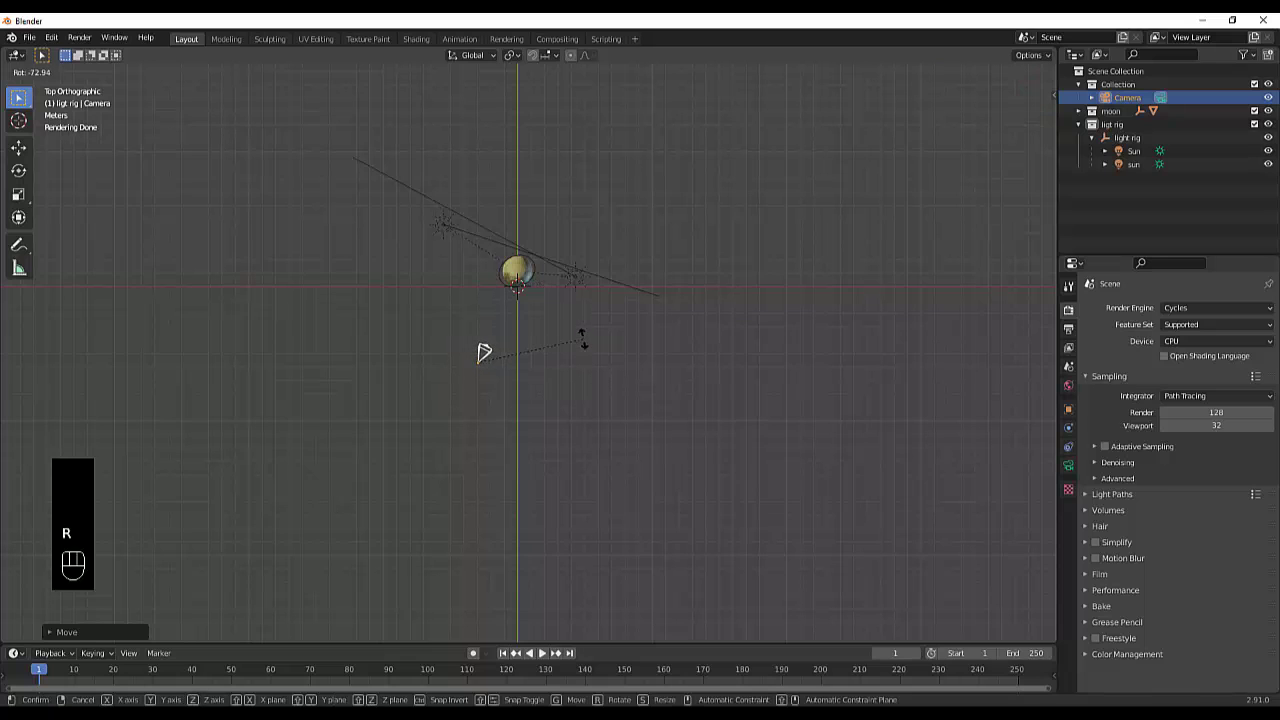
{"action": "left_click", "coordinate": [583, 337]}
{"action": "left_click", "coordinate": [1041, 192]}
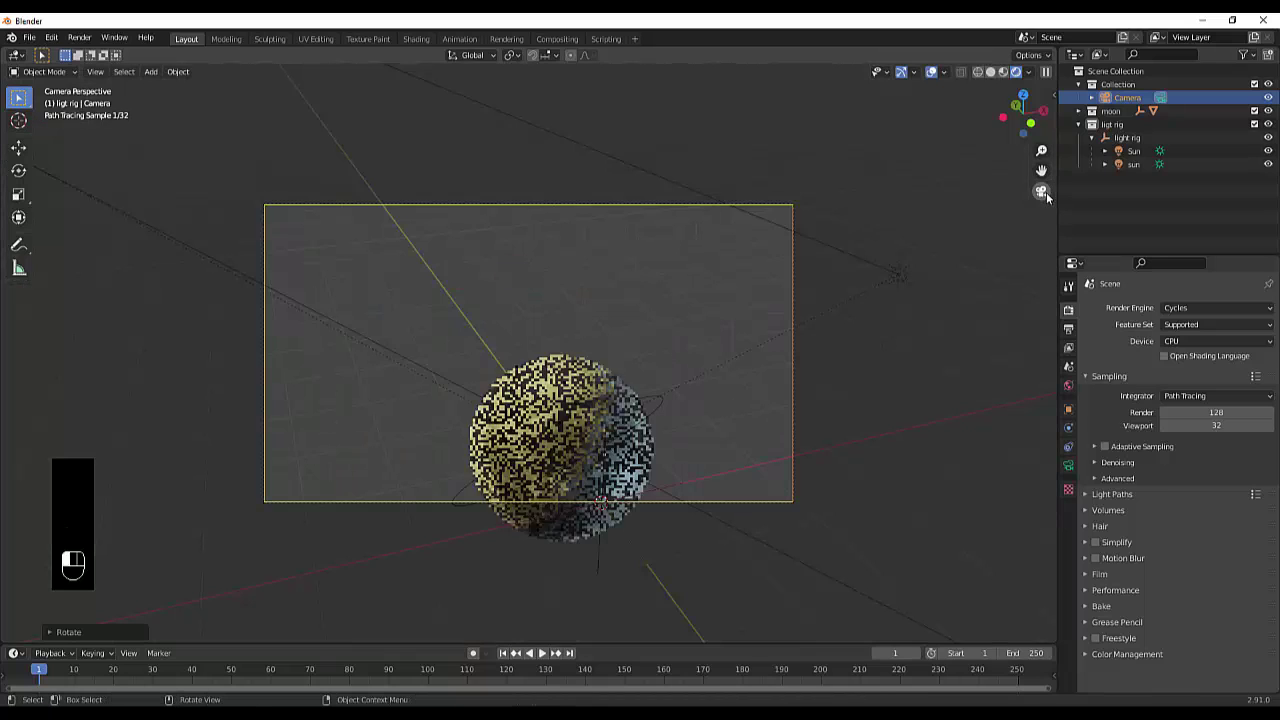
{"action": "left_click", "coordinate": [1041, 192]}
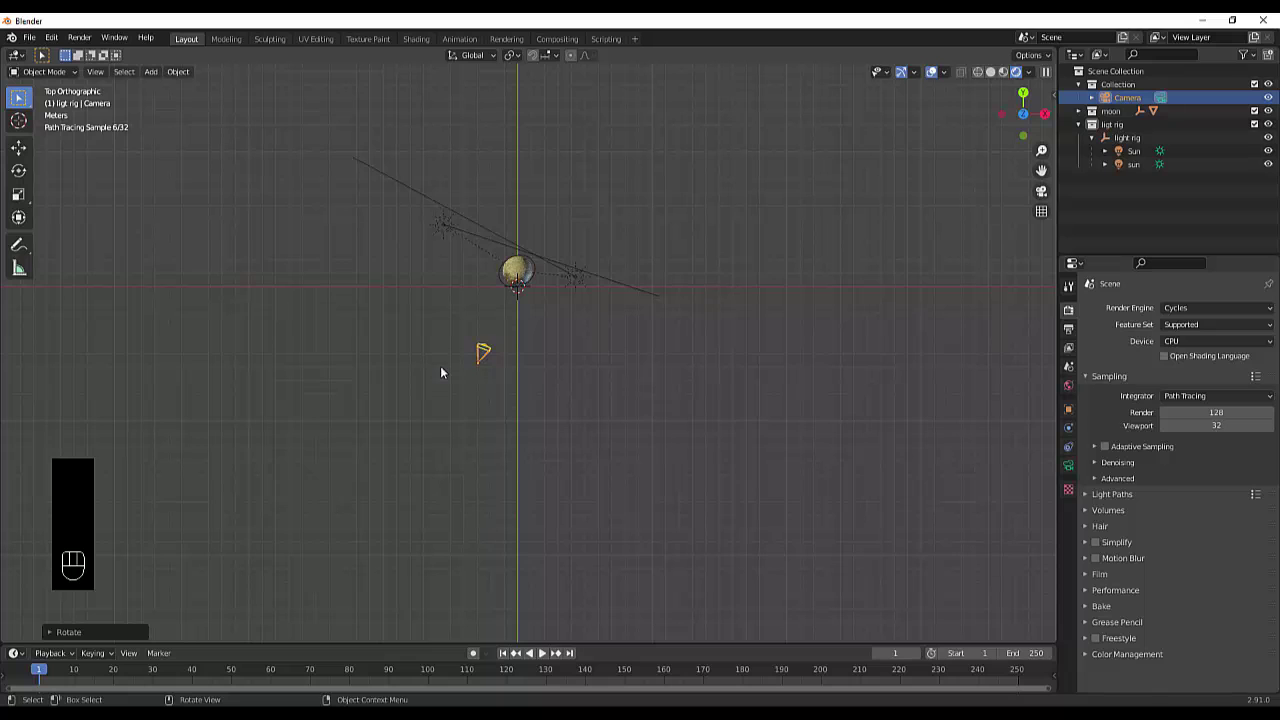
Step: Tilt the camera toward the moon in right side view, then render the final image
{"action": "key", "text": "KP_1"}
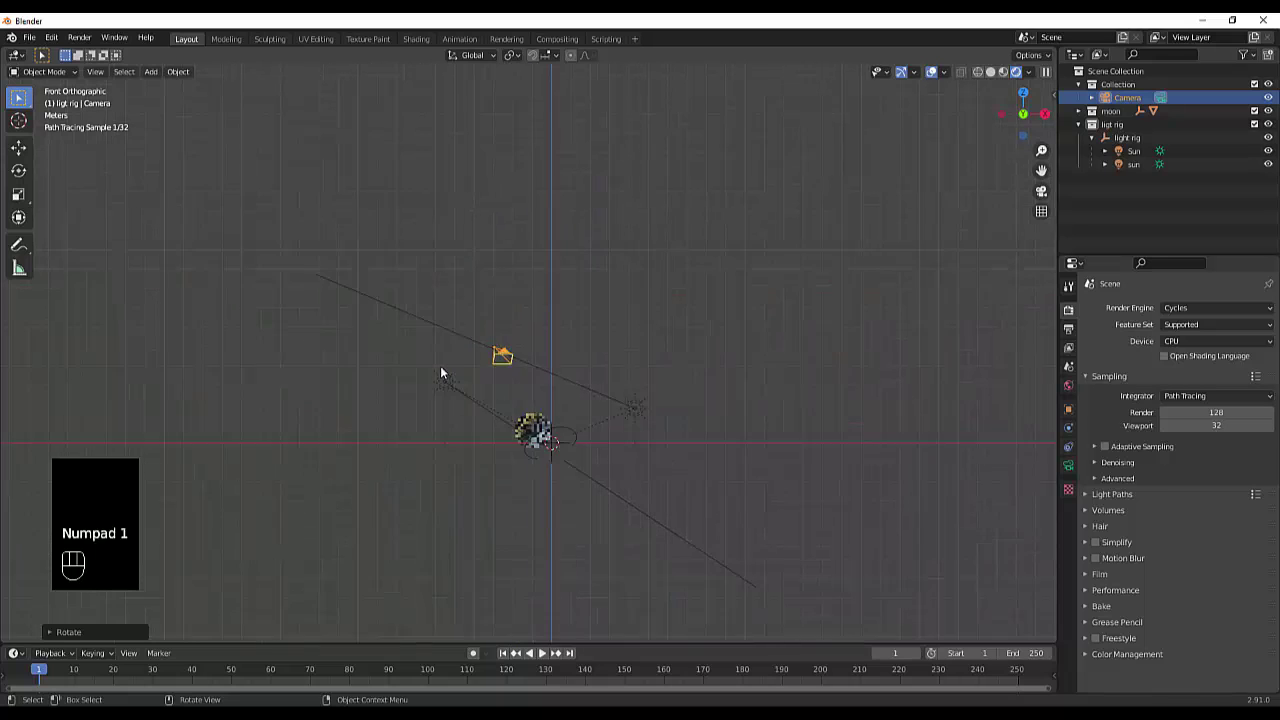
{"action": "key", "text": "KP_3"}
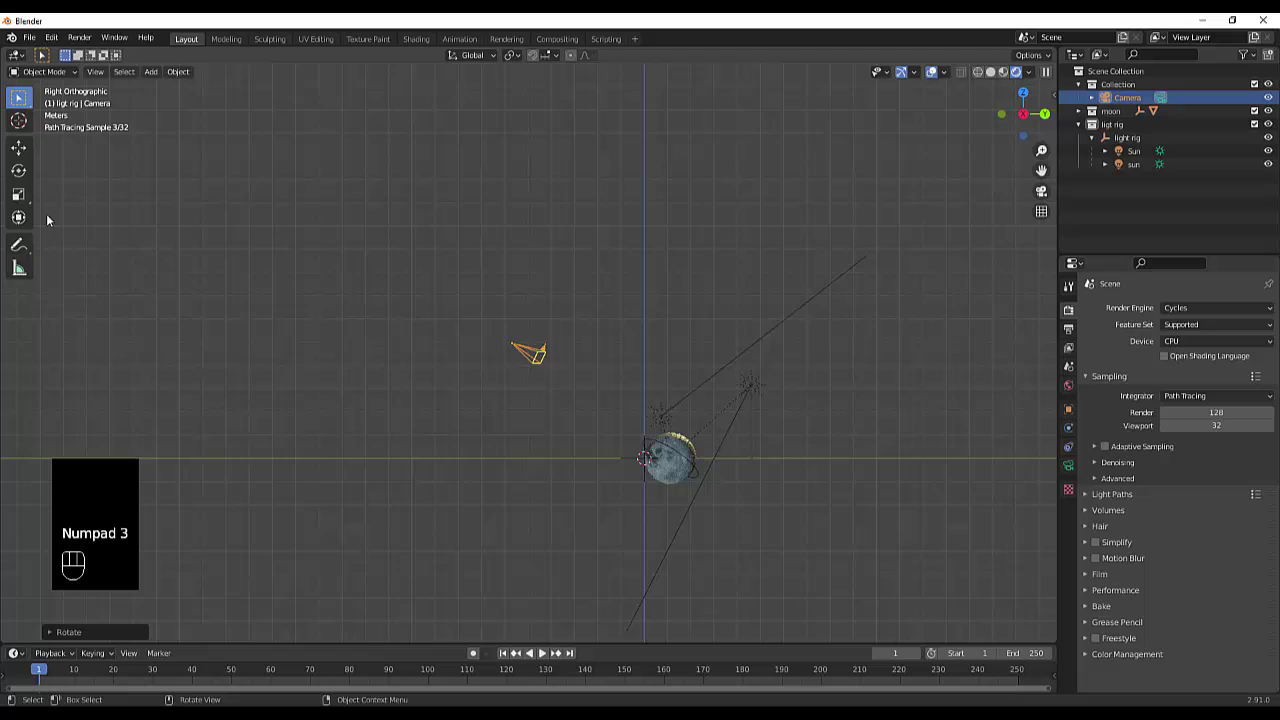
{"action": "scroll", "coordinate": [46, 219], "scroll_direction": "up", "scroll_amount": 2}
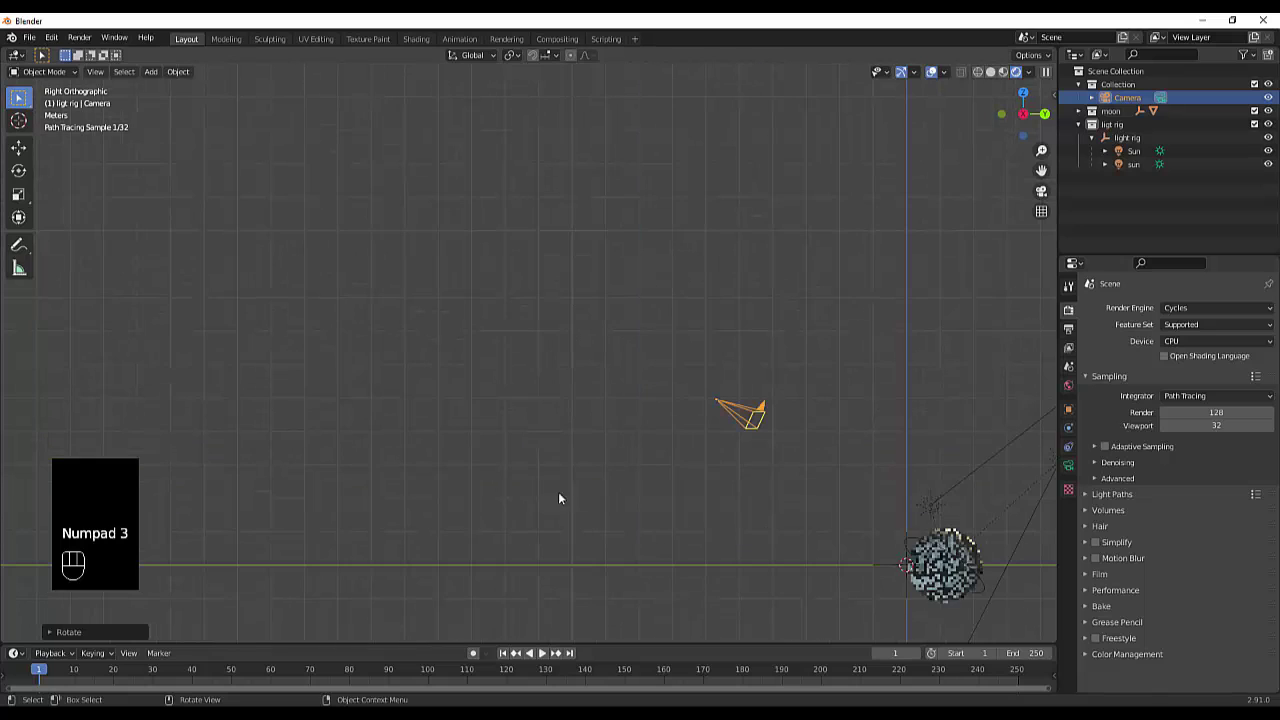
{"action": "key", "text": "r"}
{"action": "left_click", "coordinate": [830, 349]}
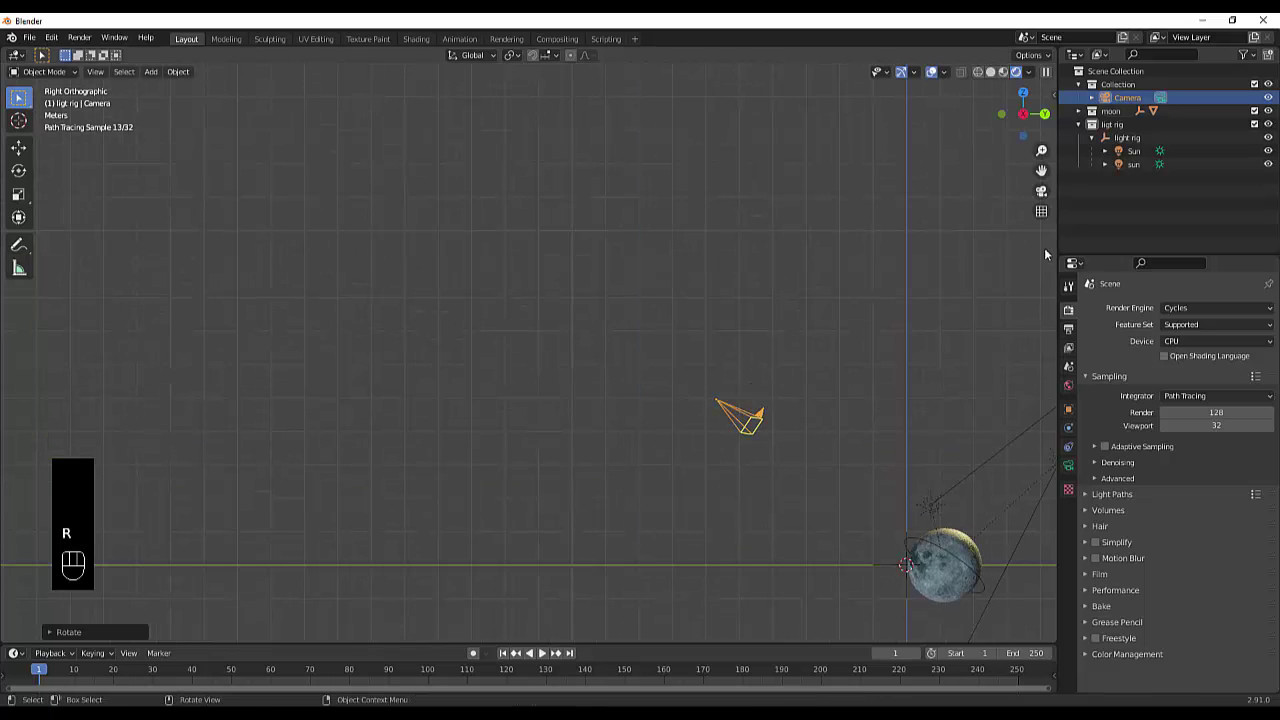
{"action": "left_click", "coordinate": [1042, 191]}
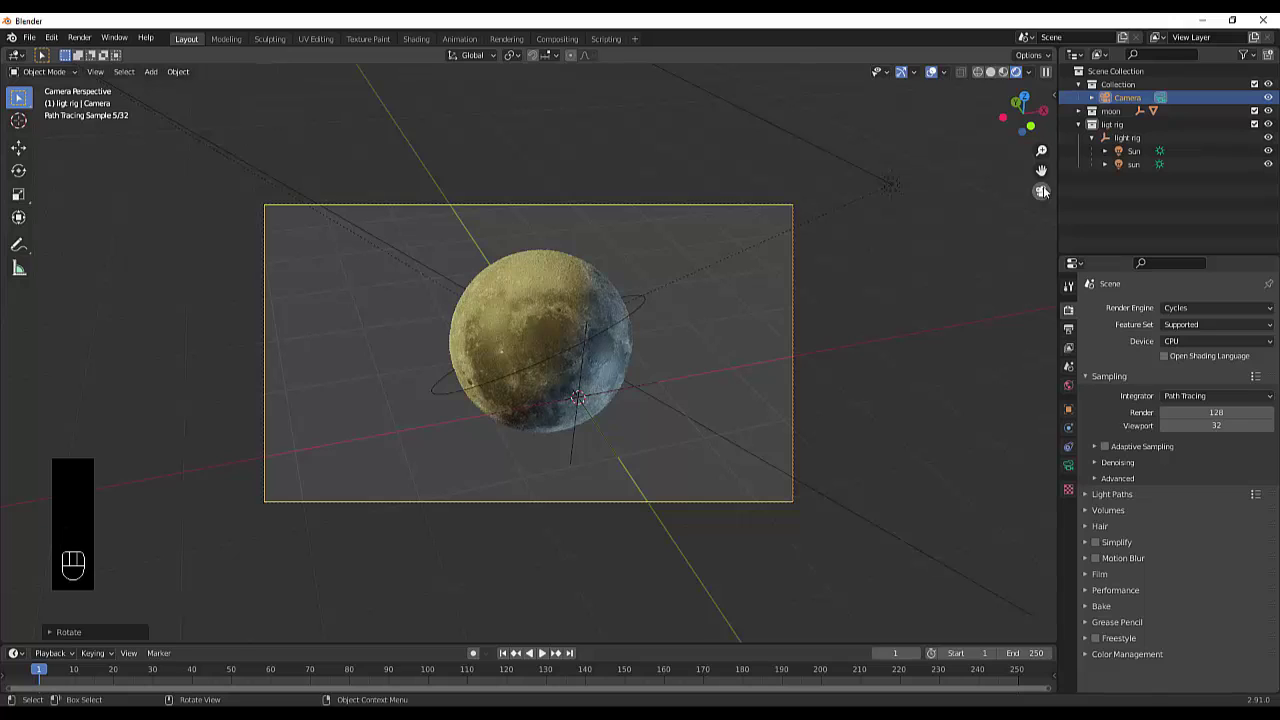
{"action": "left_click", "coordinate": [1042, 191]}
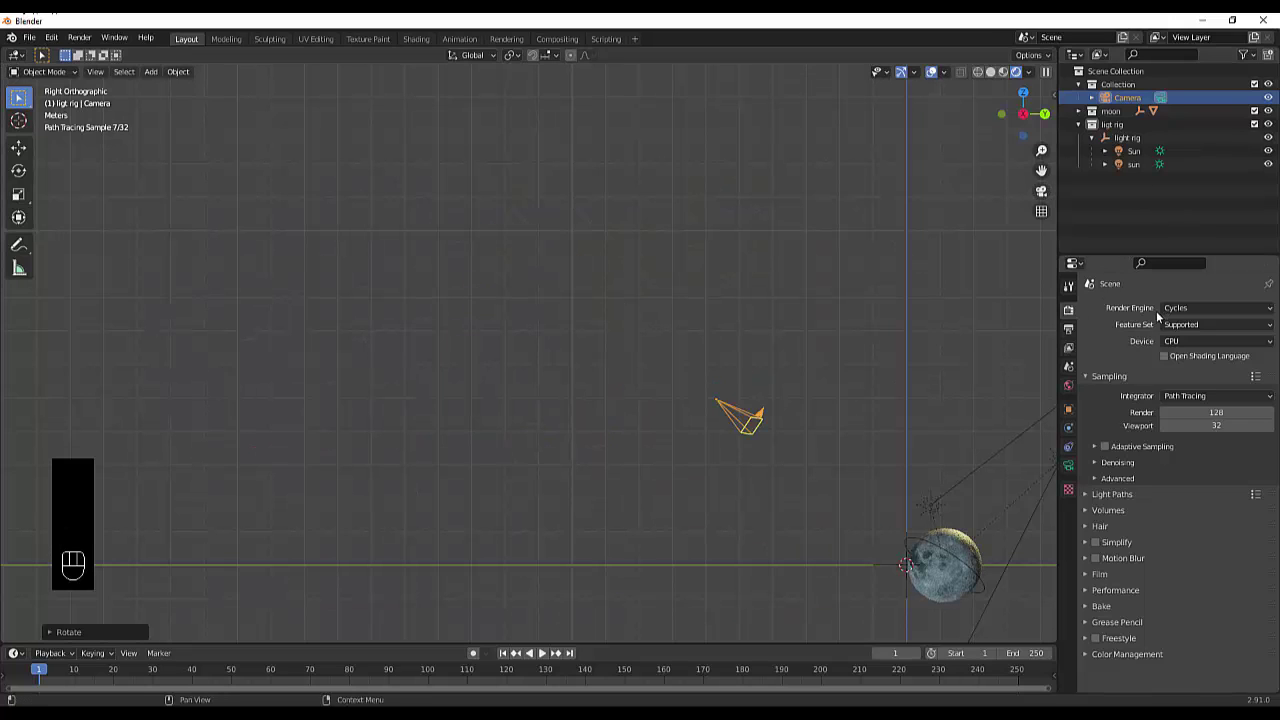
{"action": "left_click", "coordinate": [77, 40]}
{"action": "left_click", "coordinate": [82, 52]}
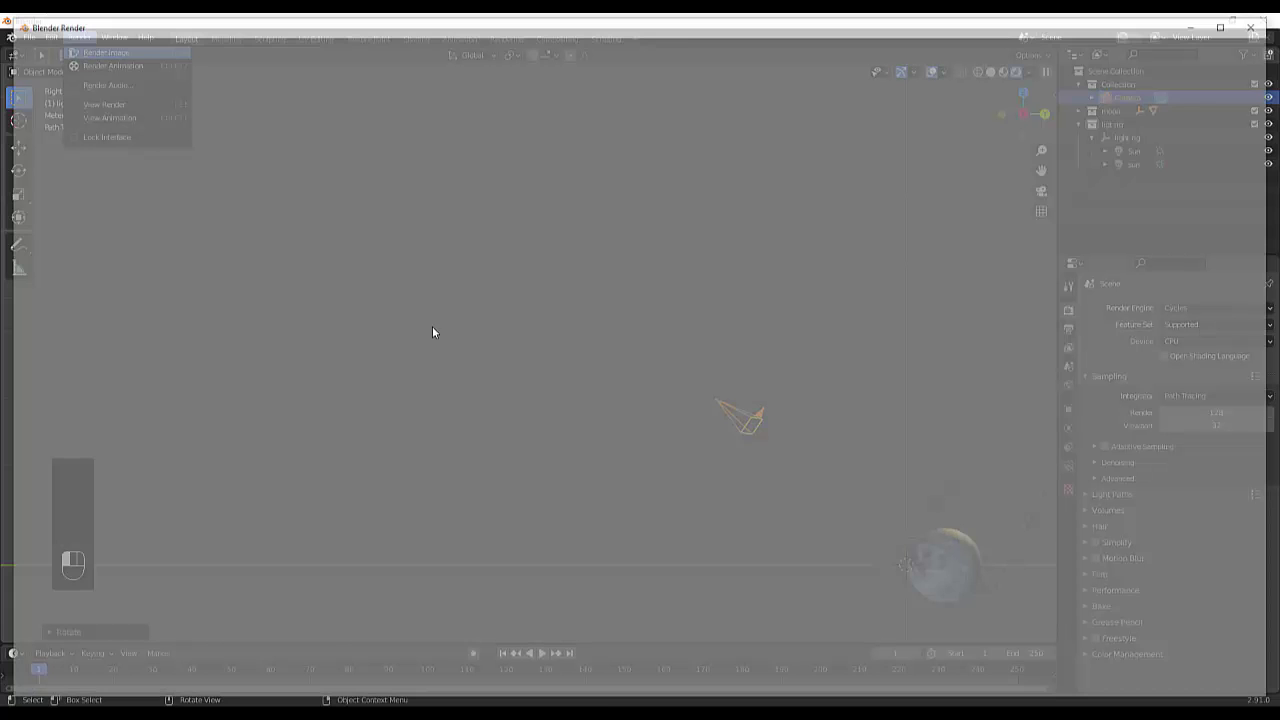